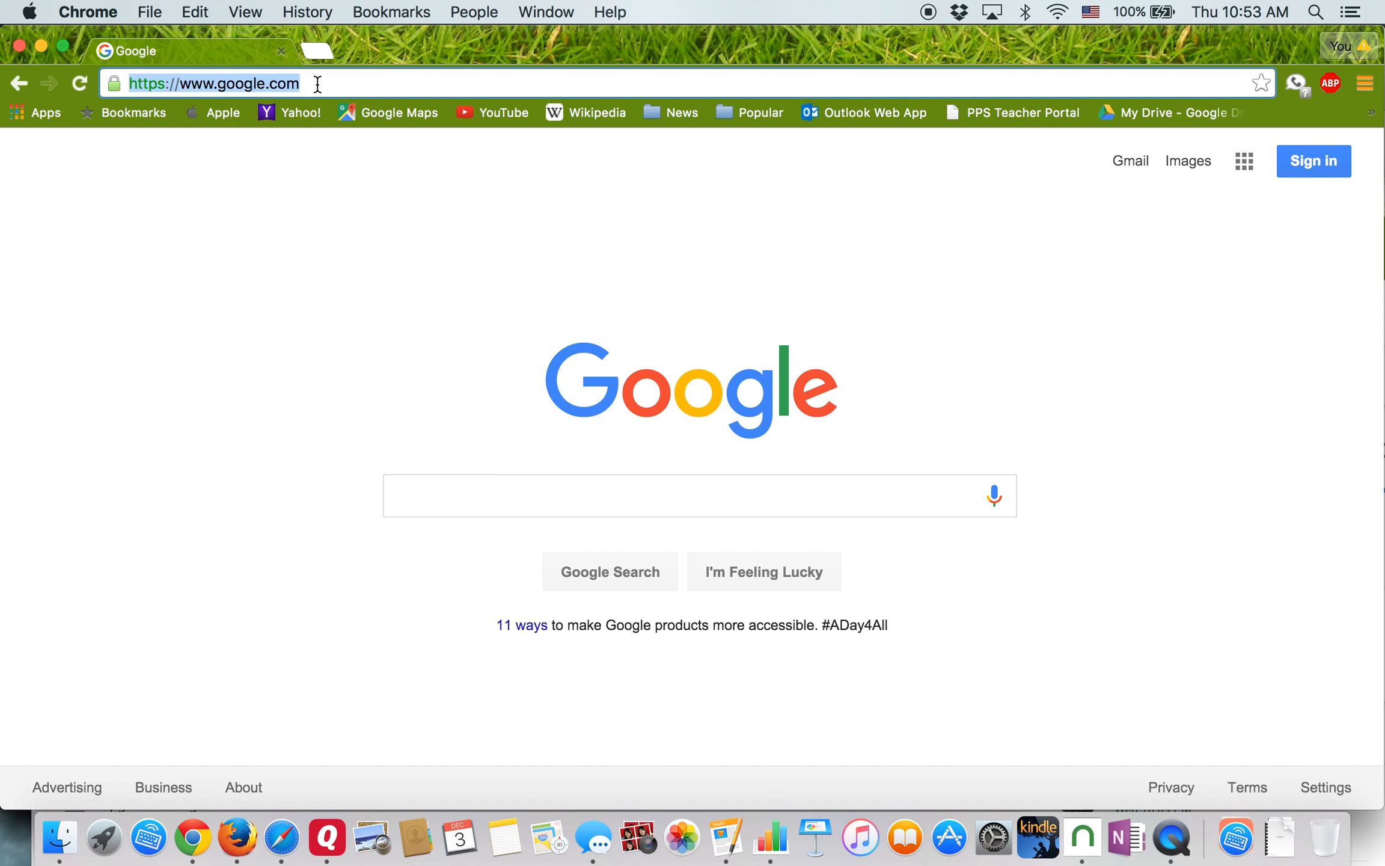
# - Go to drive.google.com and sign in to Google Drive with the first listed account
pyautogui.write('drive.')
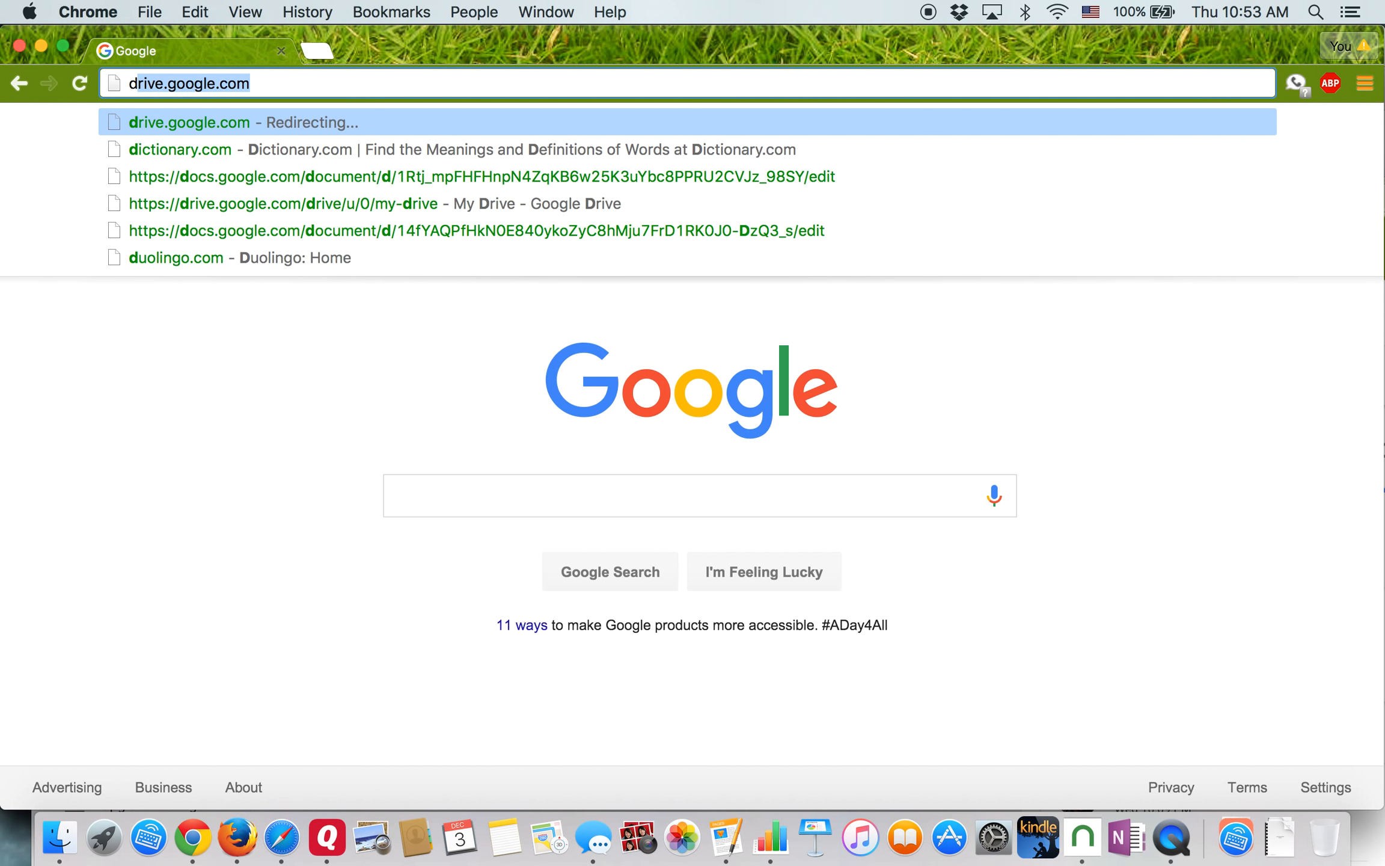
pyautogui.write('google.com')
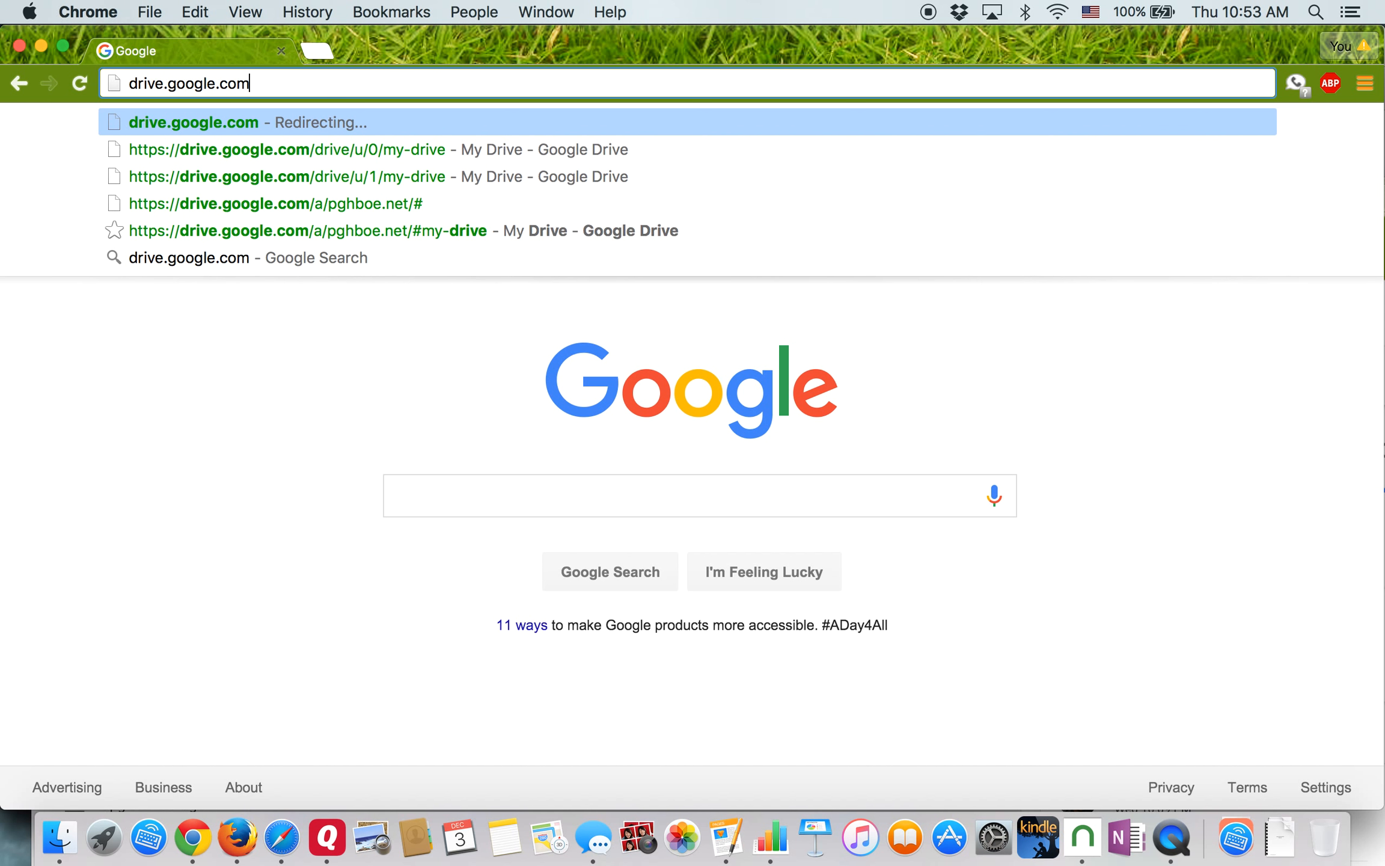
pyautogui.press('Return')
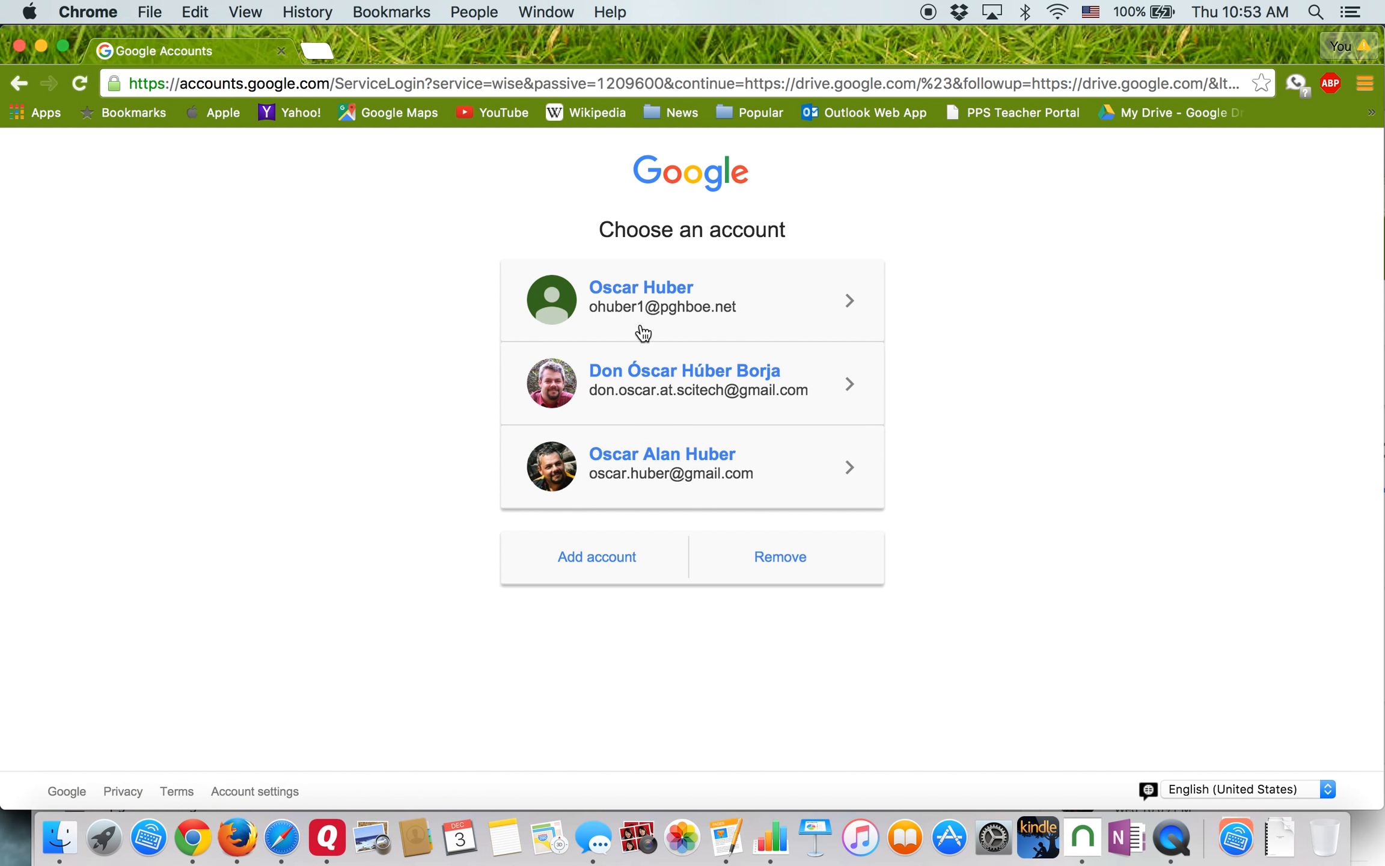
pyautogui.click(632, 305)
pyautogui.click(629, 634)
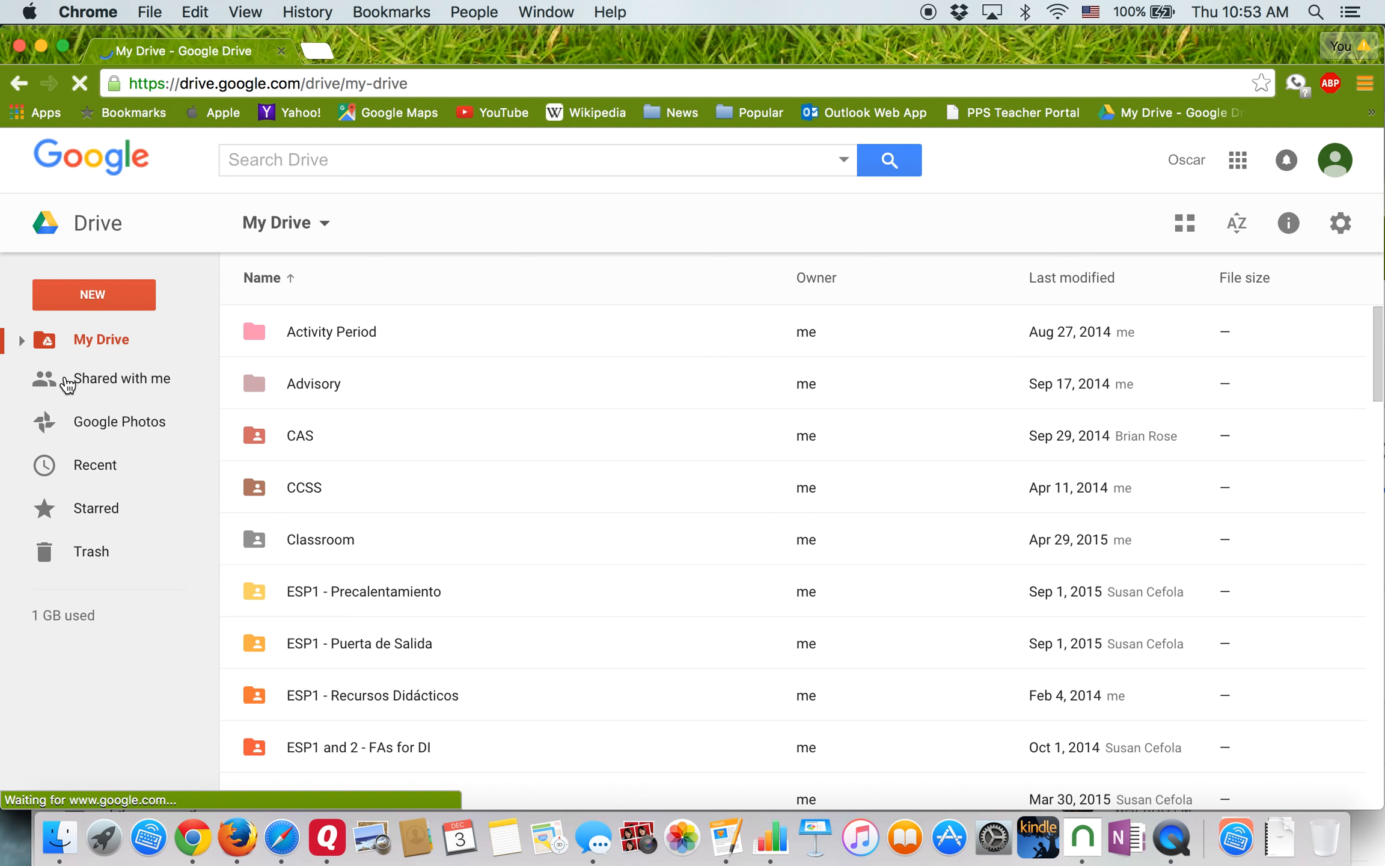
# - Show the files shared with the account, trying the grid layout and returning to the list layout
pyautogui.click(107, 385)
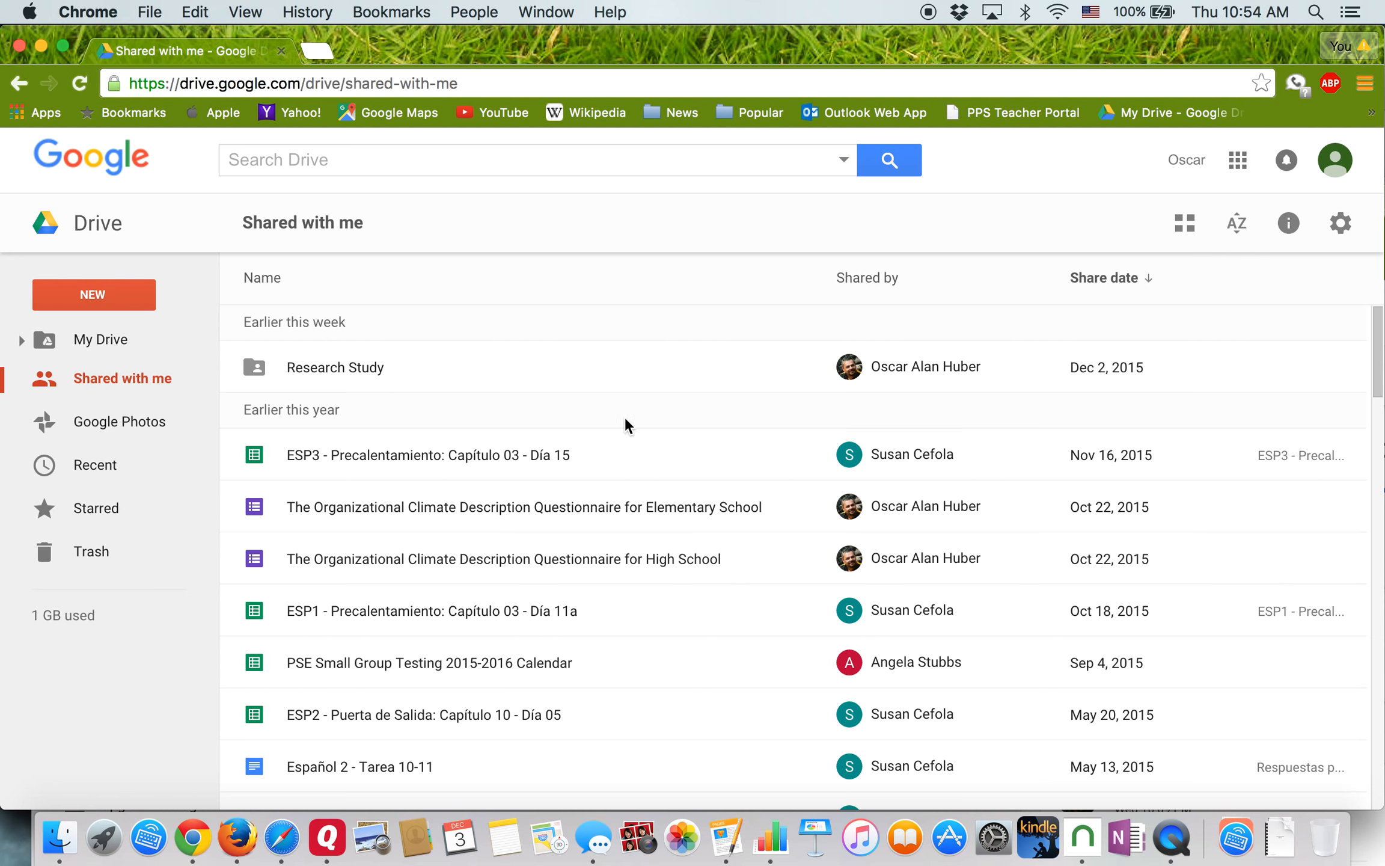
pyautogui.click(1182, 230)
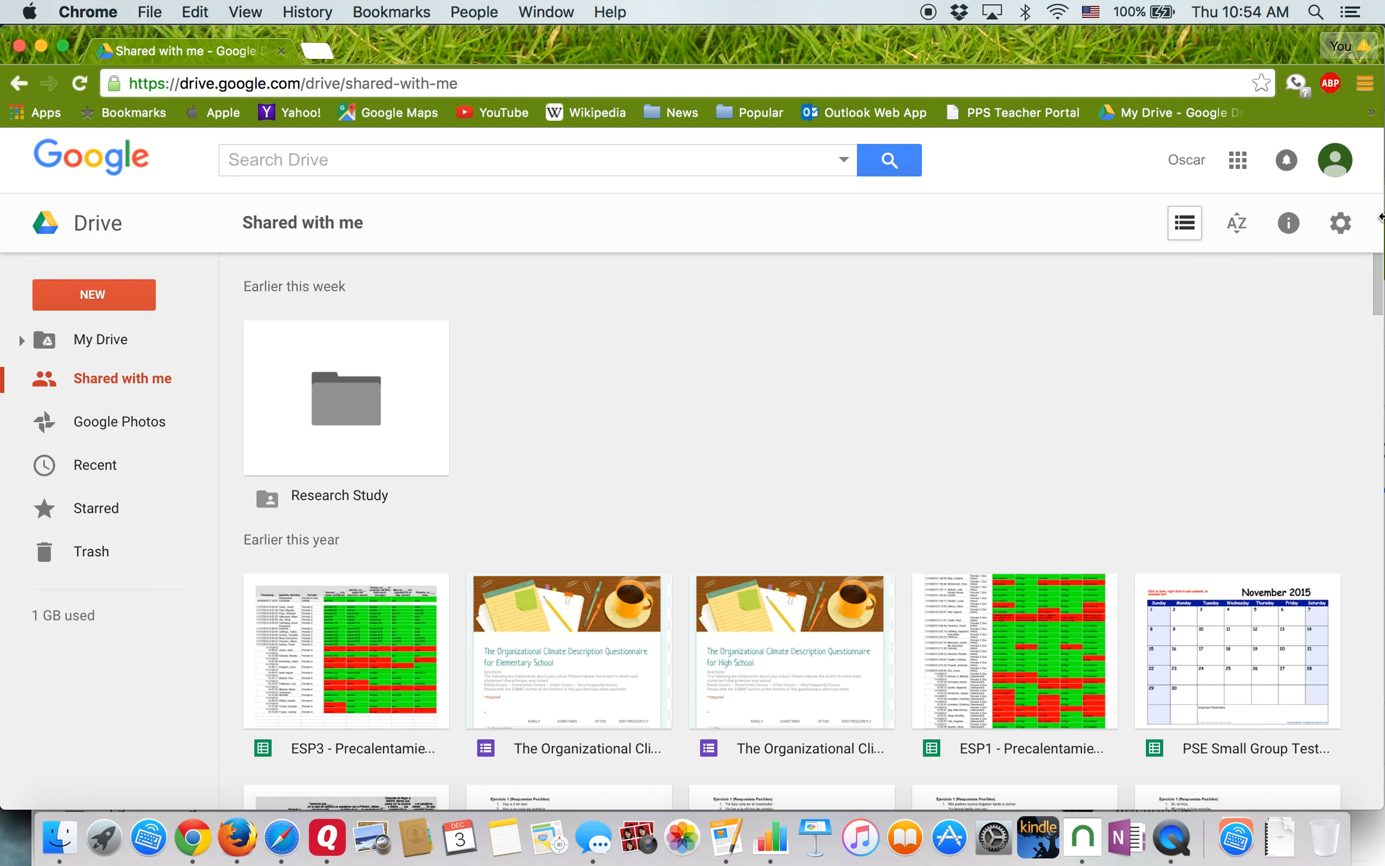
pyautogui.click(1178, 230)
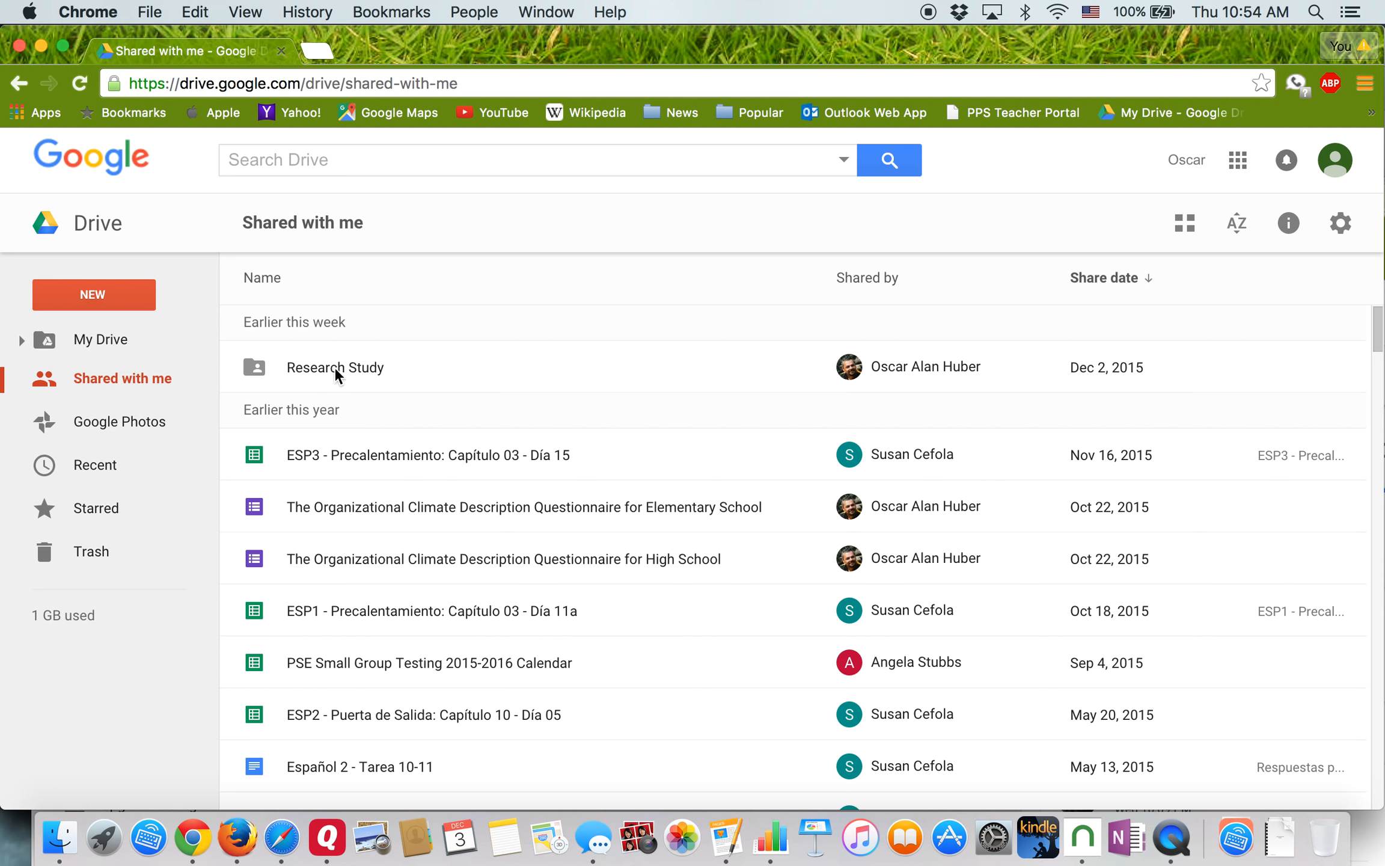
# - Open the 1) Comprehensible Input folder inside the Research Study folder and preview CI Checklist.docx
pyautogui.doubleClick(312, 368)
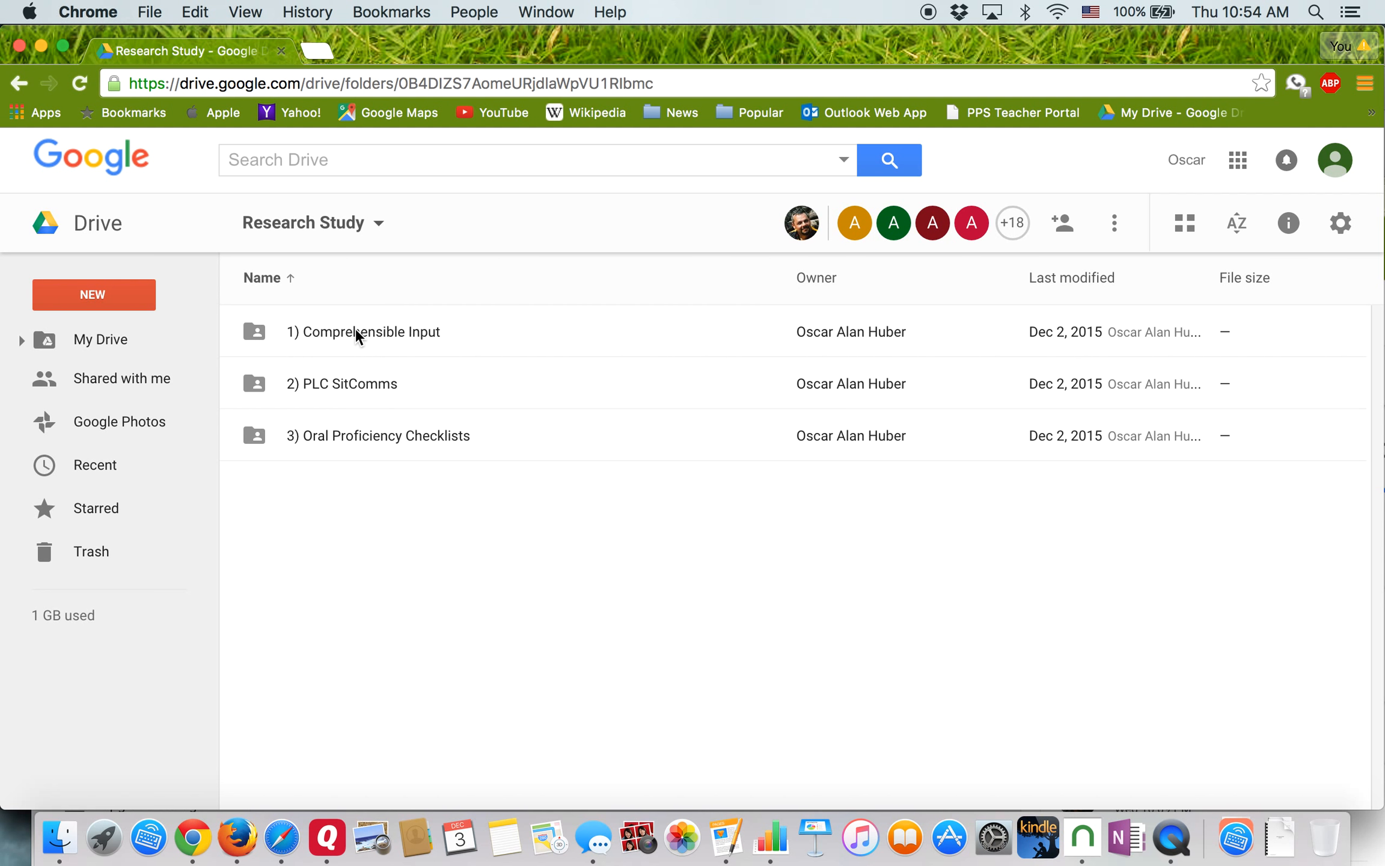
pyautogui.doubleClick(328, 333)
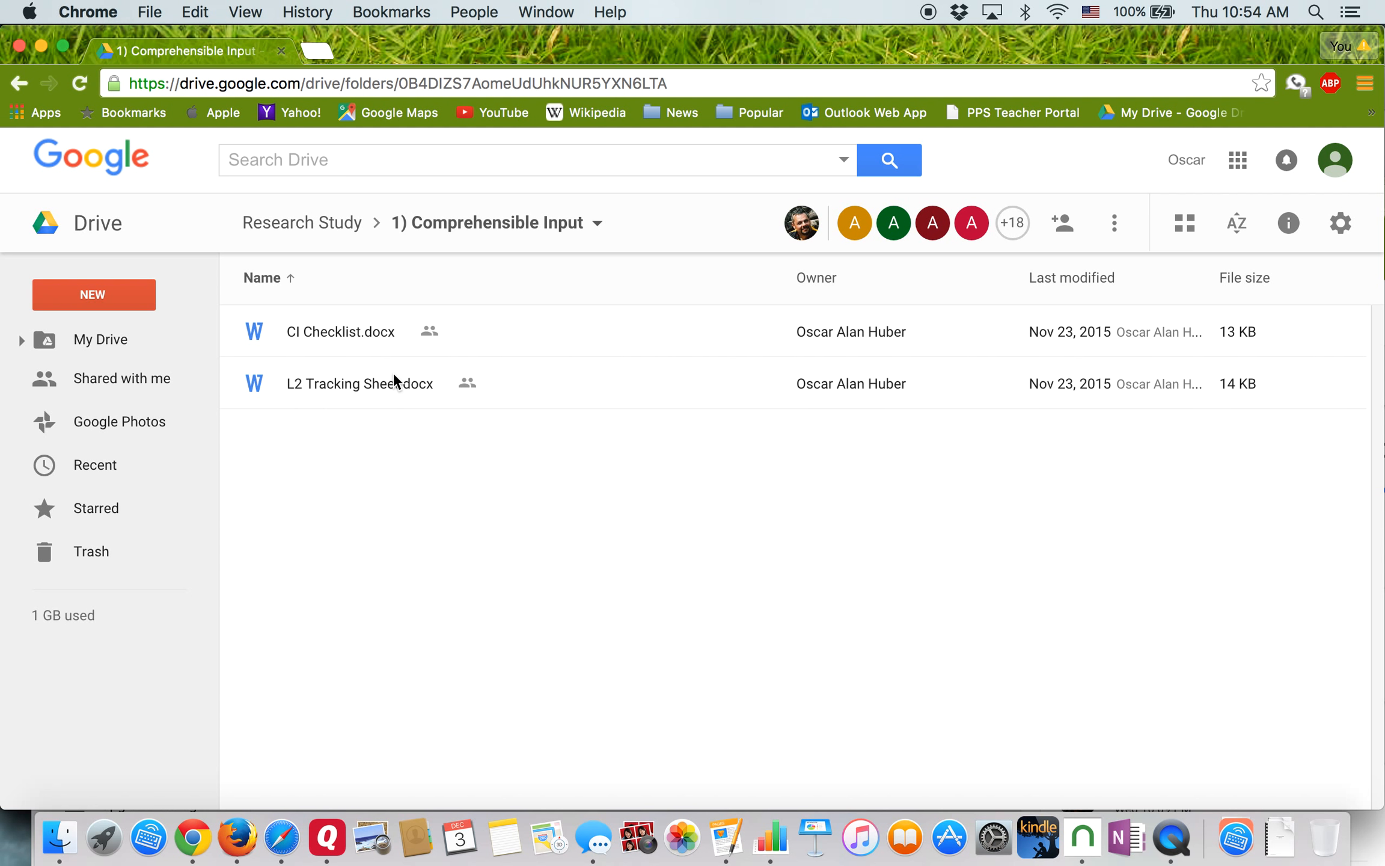
pyautogui.click(338, 331)
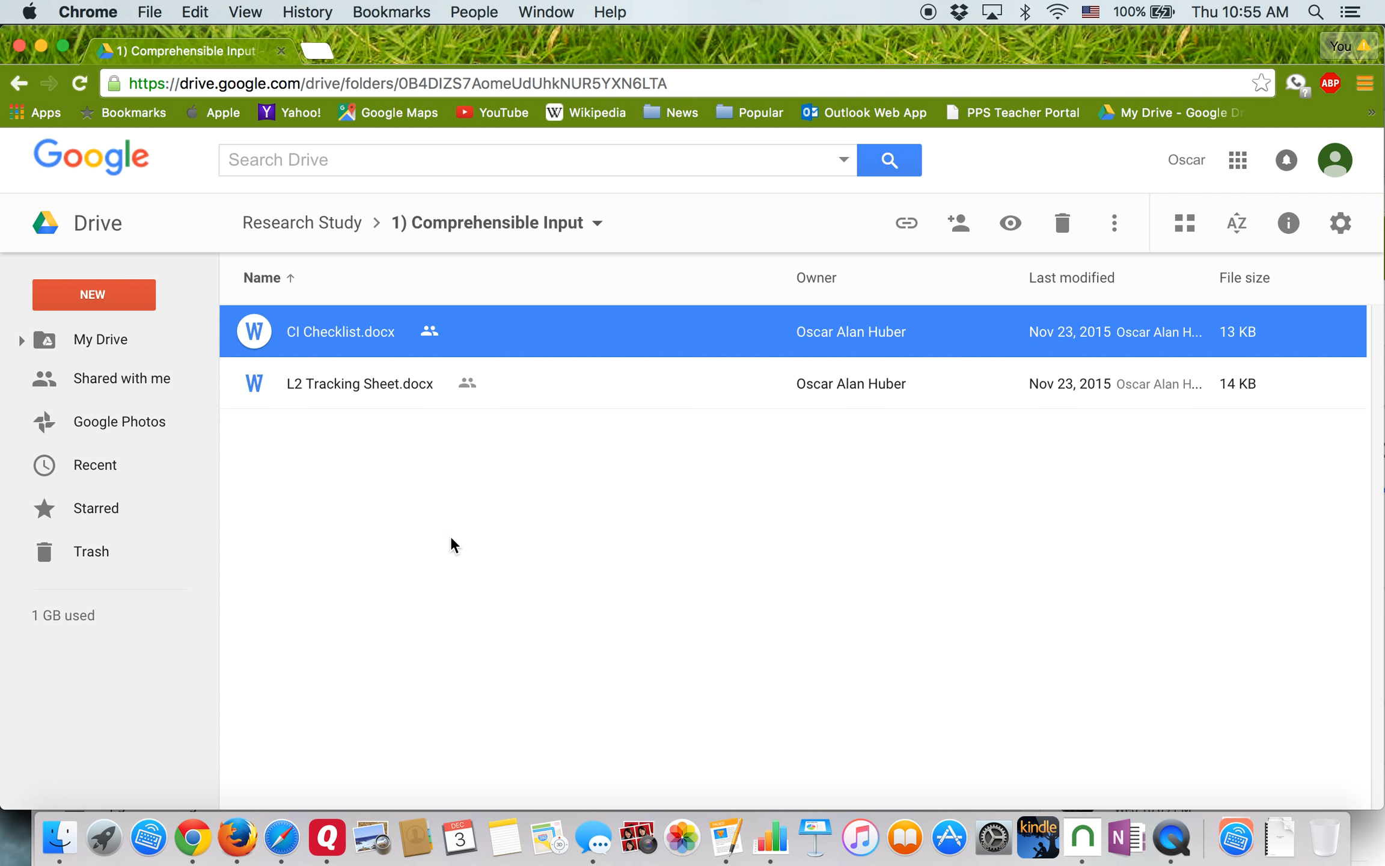
pyautogui.click(1012, 223)
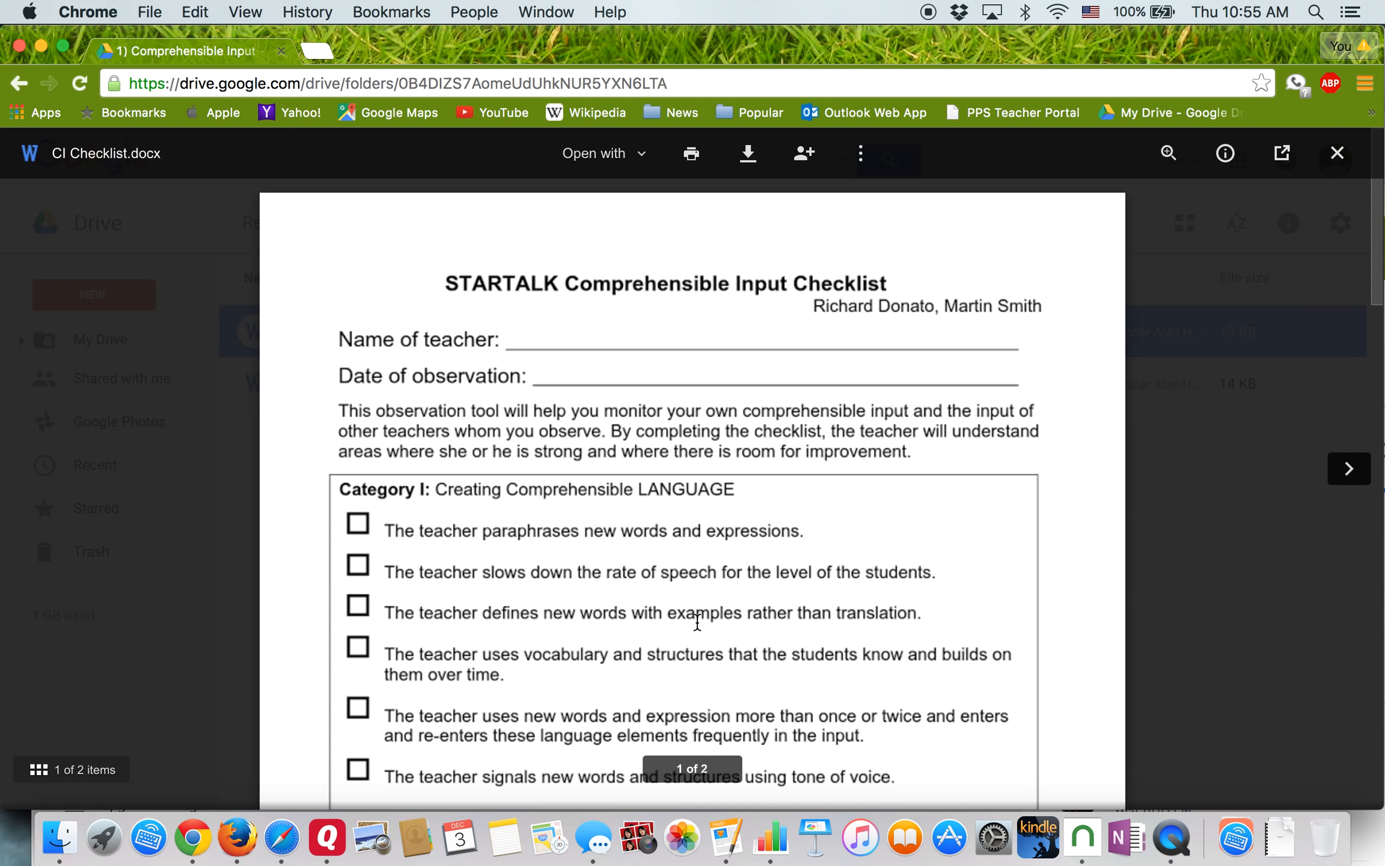
# - Examine the observation categories and checklist items in the STARTALK Comprehensible Input Checklist
pyautogui.scroll(-15, 697, 623)
pyautogui.scroll(15, 697, 622)
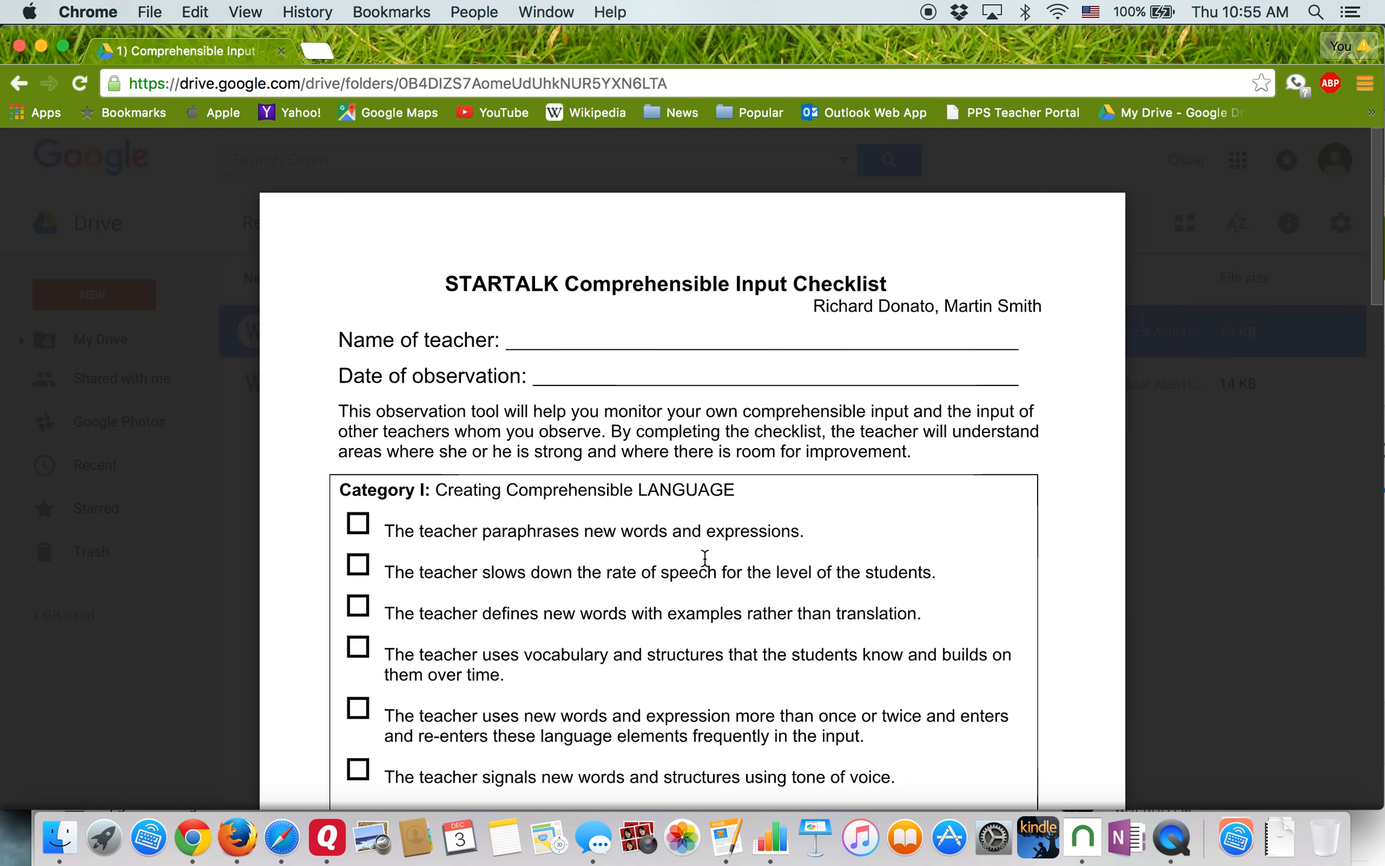
pyautogui.scroll(-7, 695, 691)
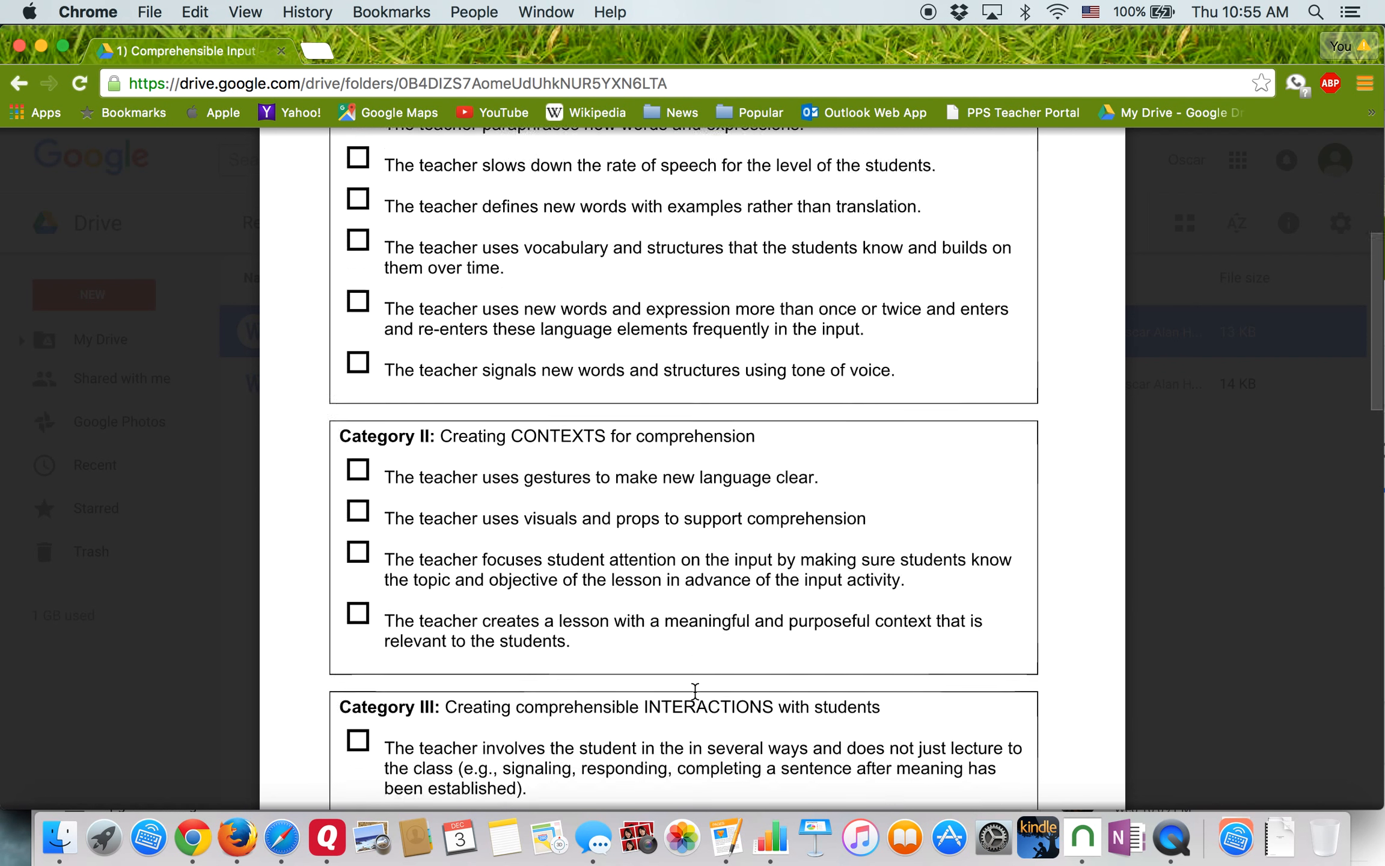
pyautogui.scroll(-5, 695, 691)
pyautogui.scroll(7, 697, 696)
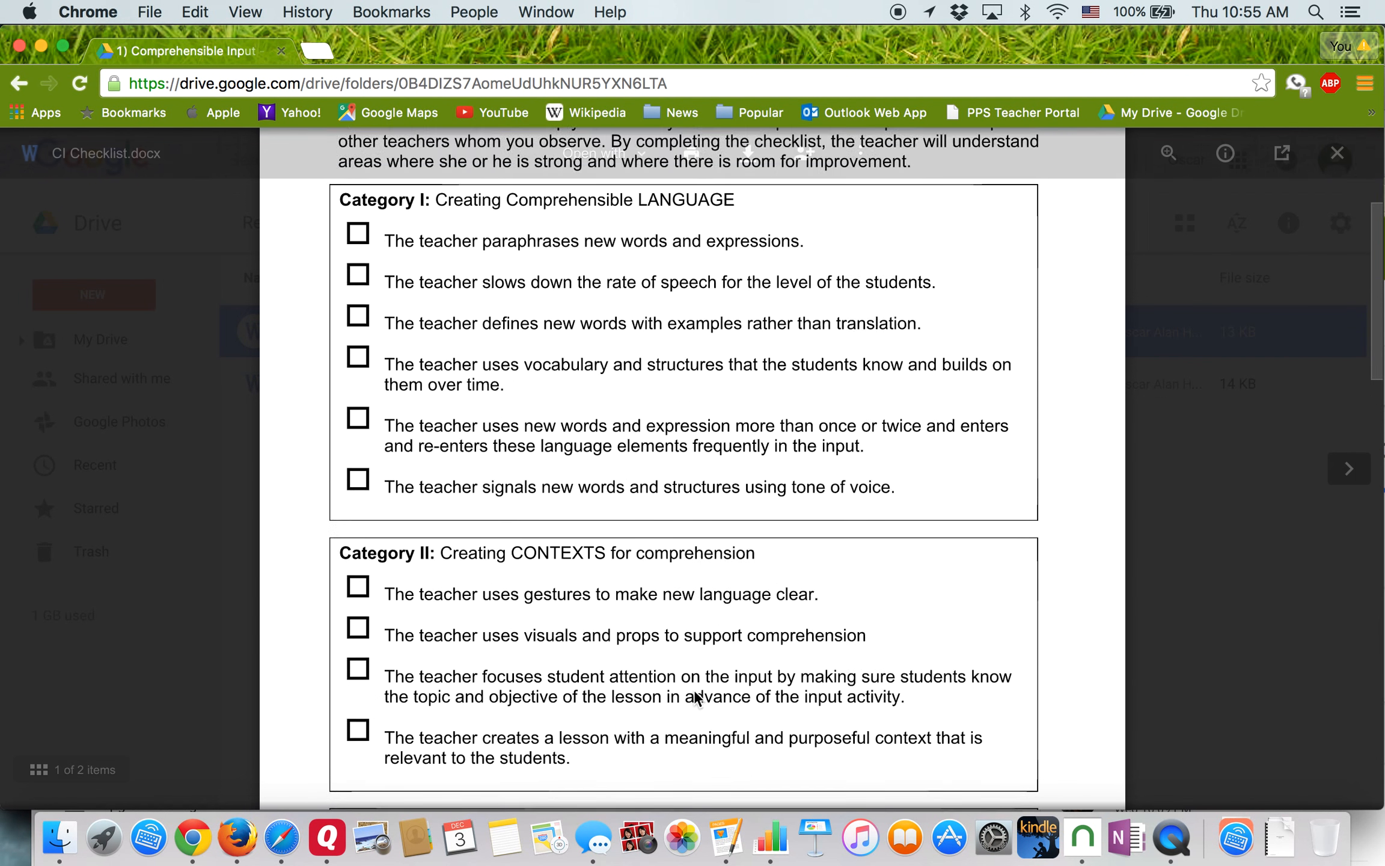
pyautogui.scroll(5, 695, 697)
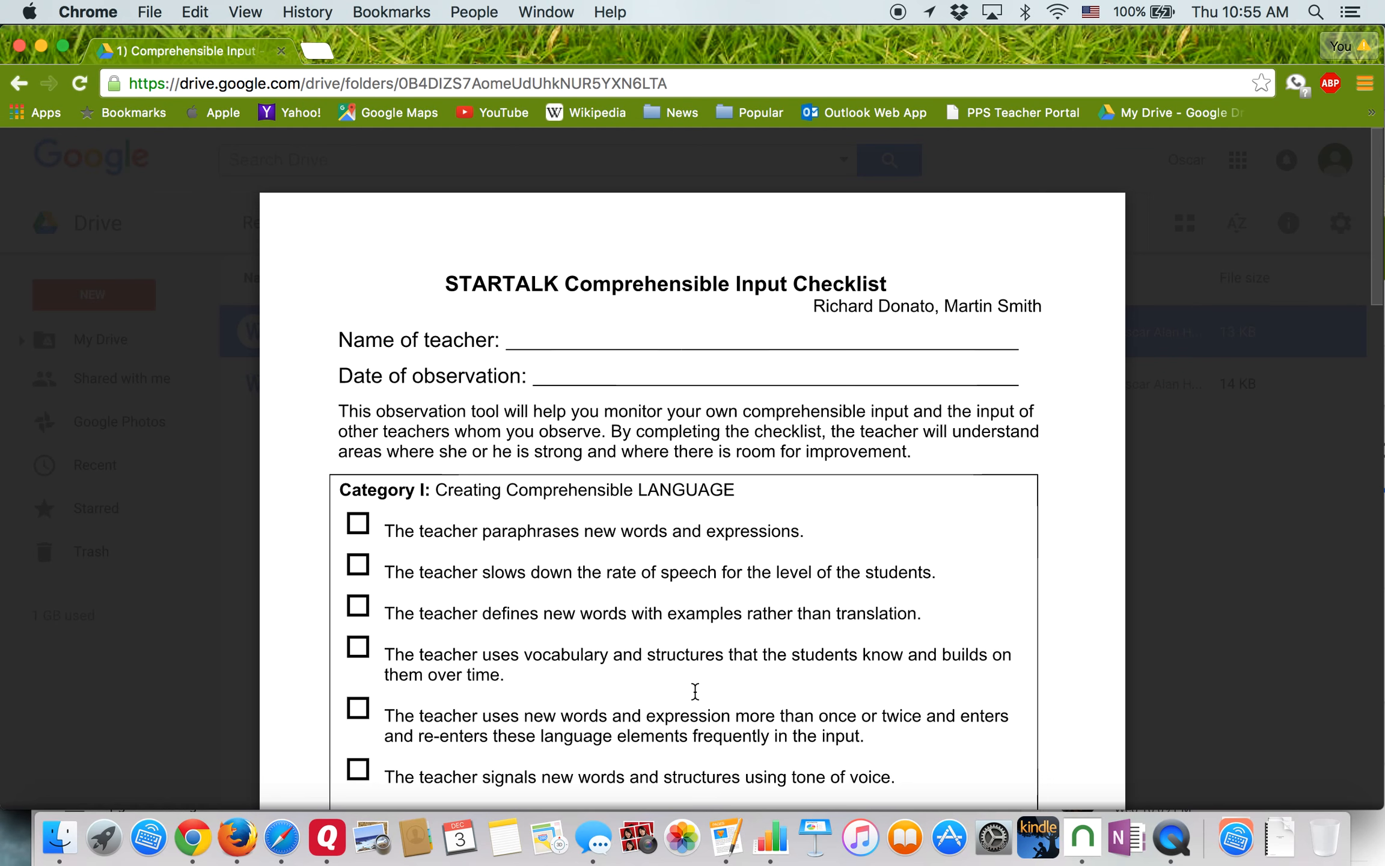
pyautogui.scroll(-12, 695, 691)
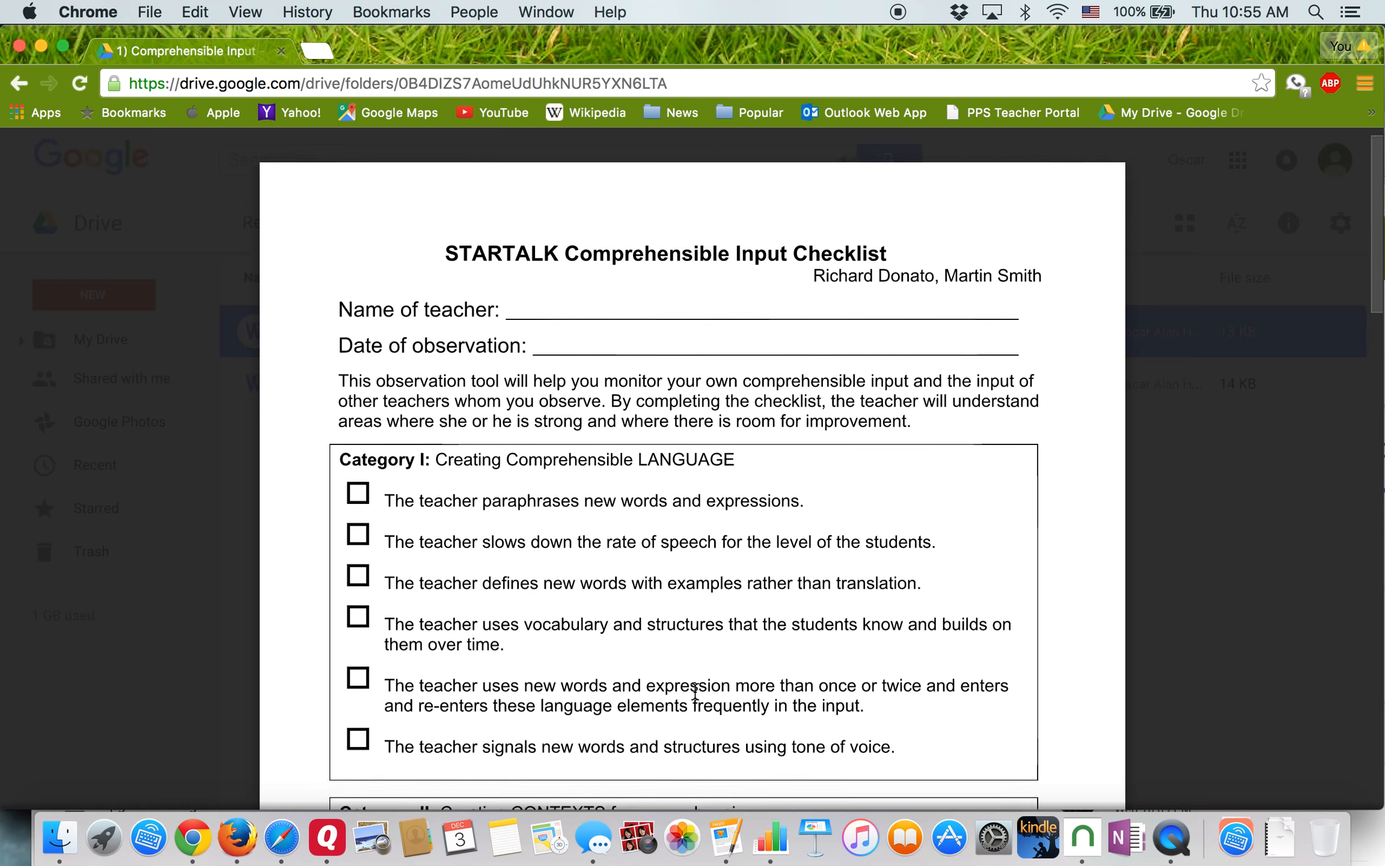
pyautogui.scroll(10, 695, 692)
pyautogui.scroll(-5, 696, 698)
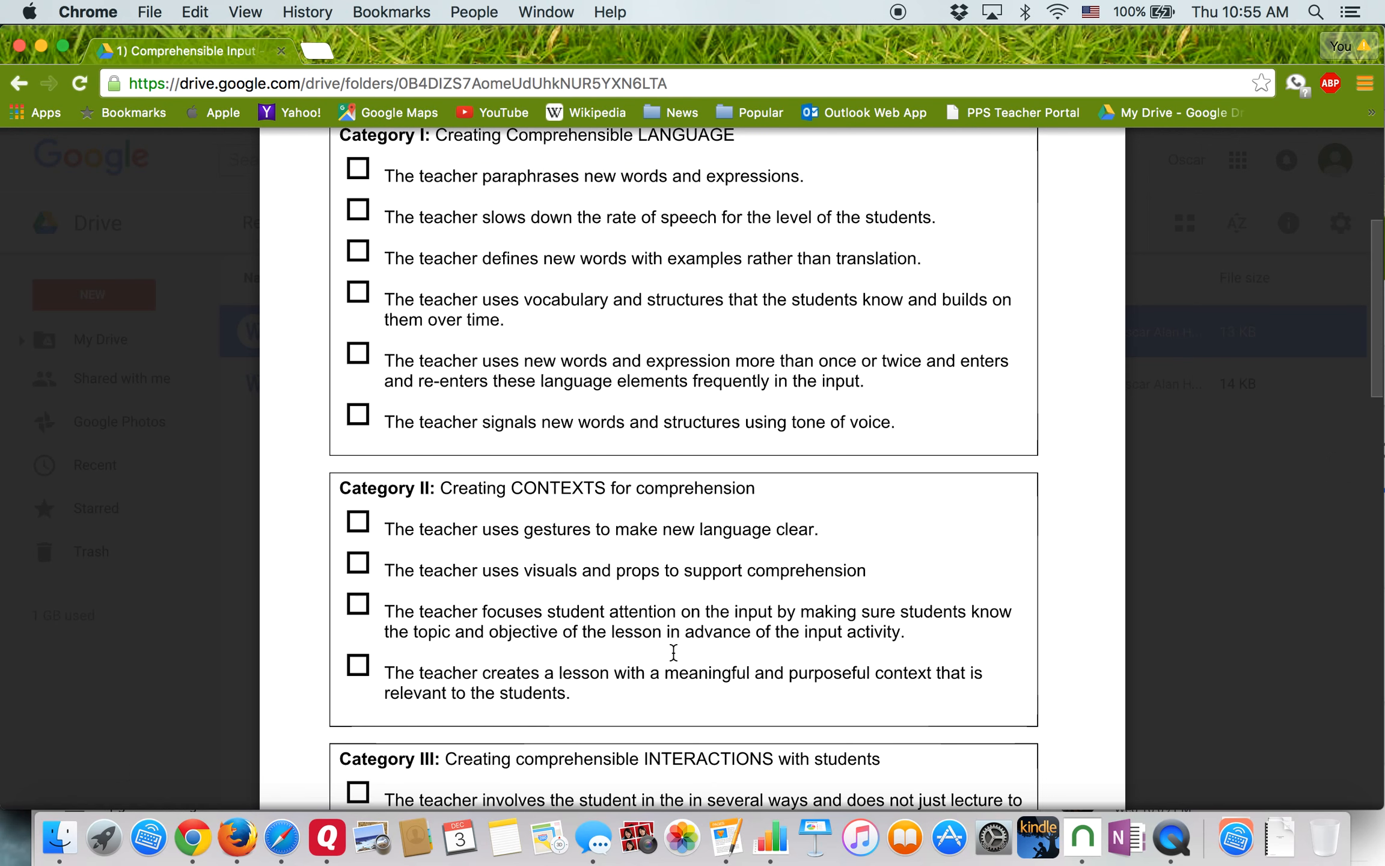
pyautogui.scroll(10, 674, 653)
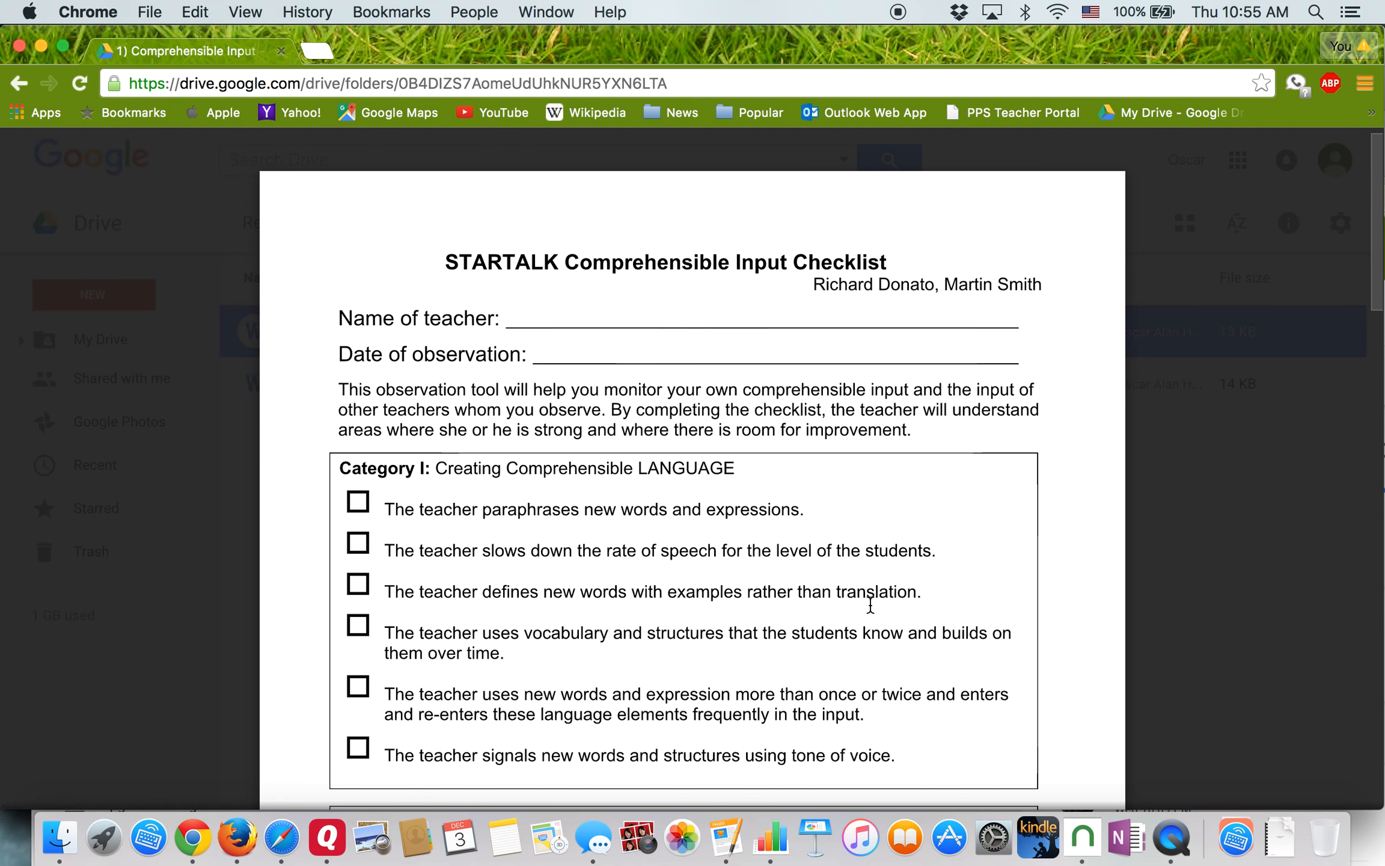
pyautogui.scroll(1, 795, 617)
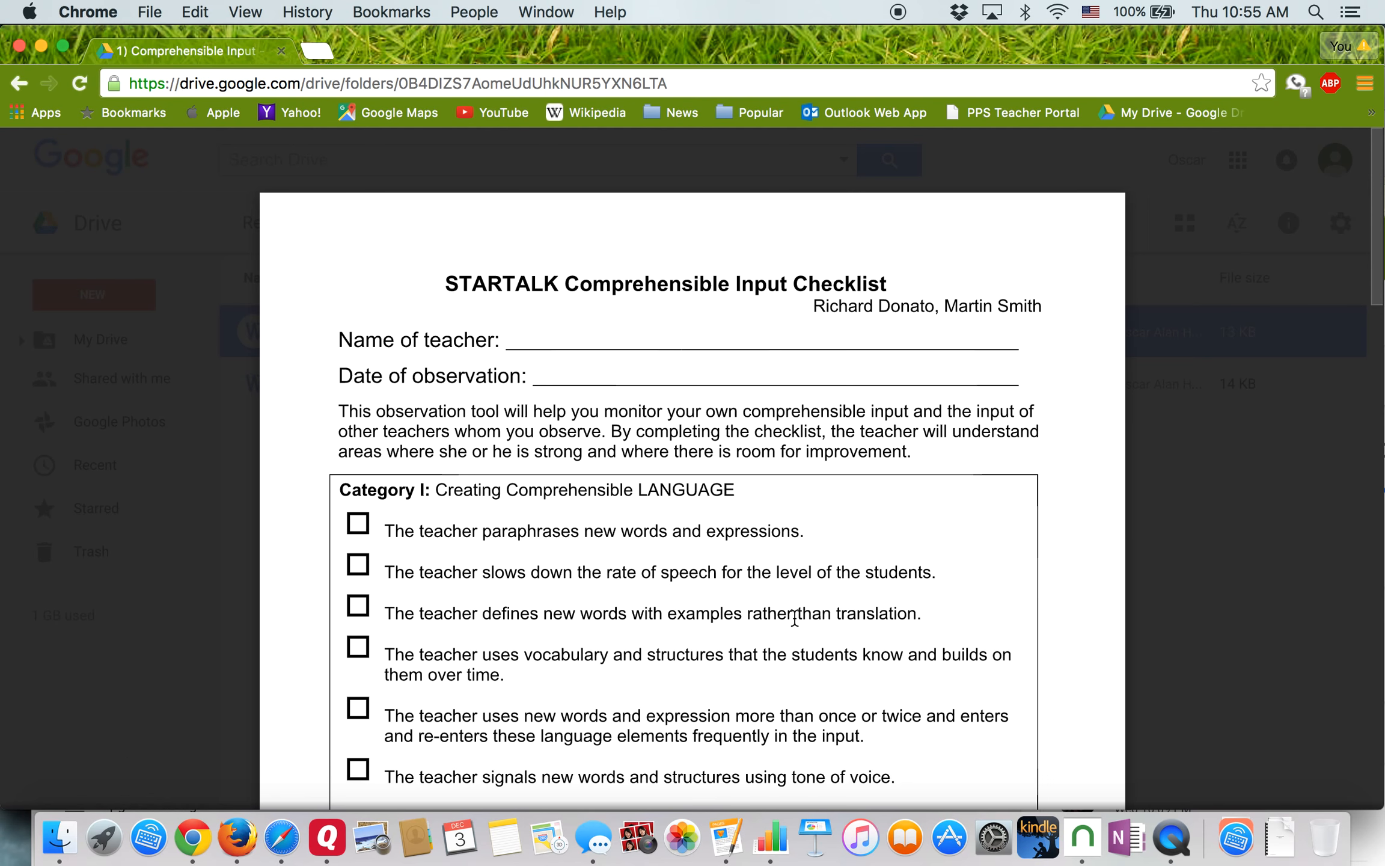
pyautogui.scroll(-3, 794, 618)
pyautogui.scroll(3, 798, 610)
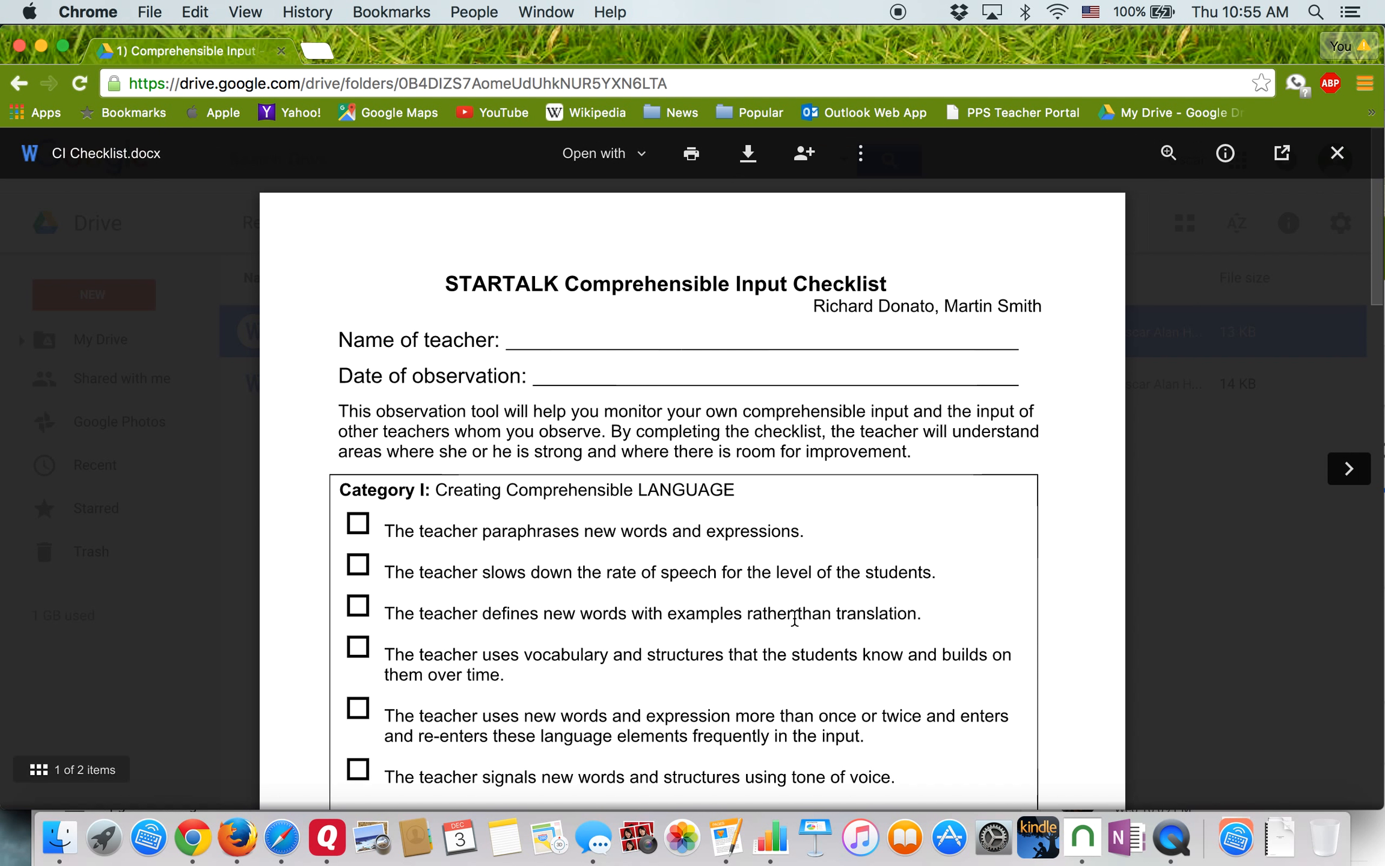
# - Close the checklist preview and preview L2 Tracking Sheet.docx from the same folder
pyautogui.click(1338, 152)
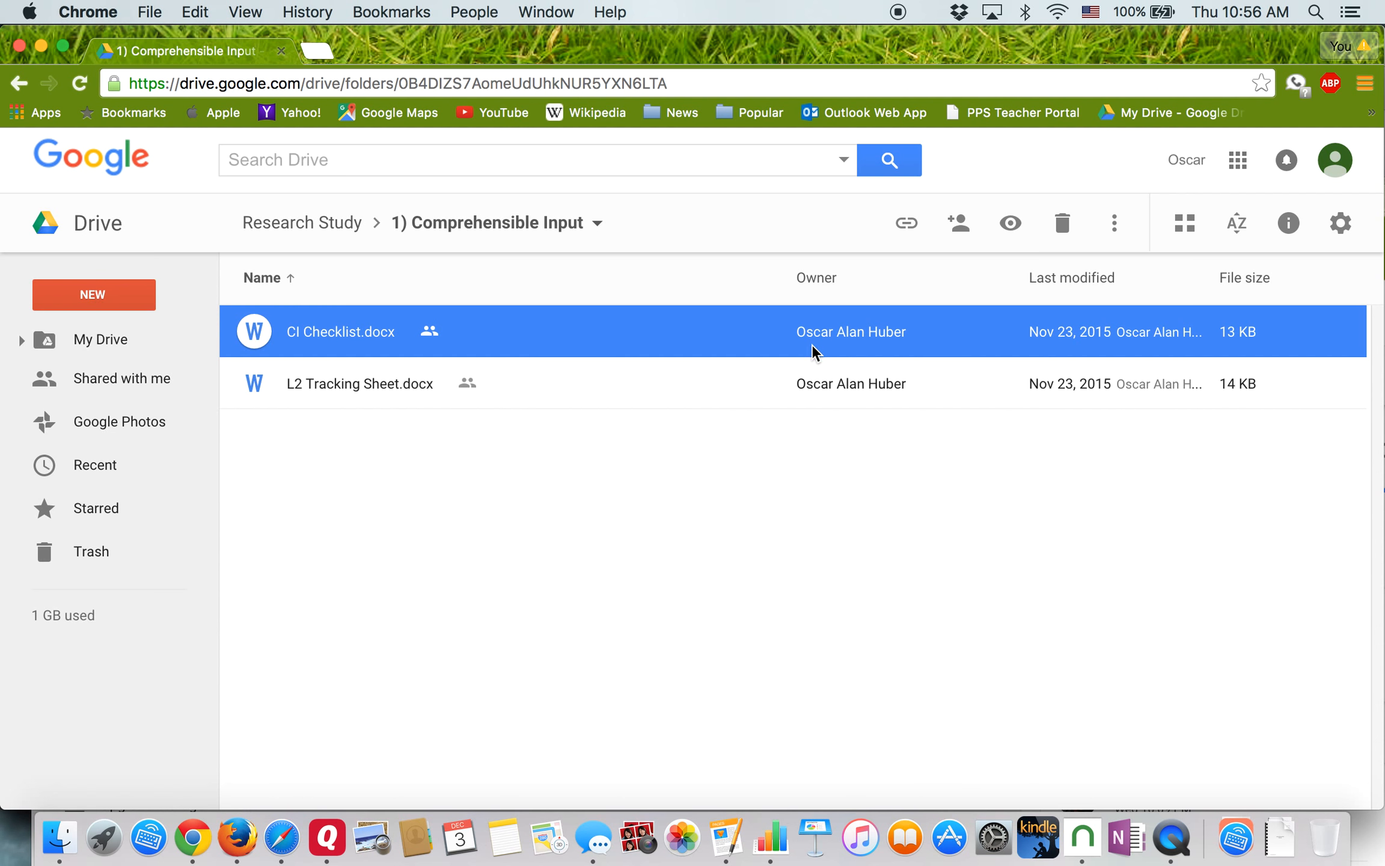
pyautogui.click(351, 377)
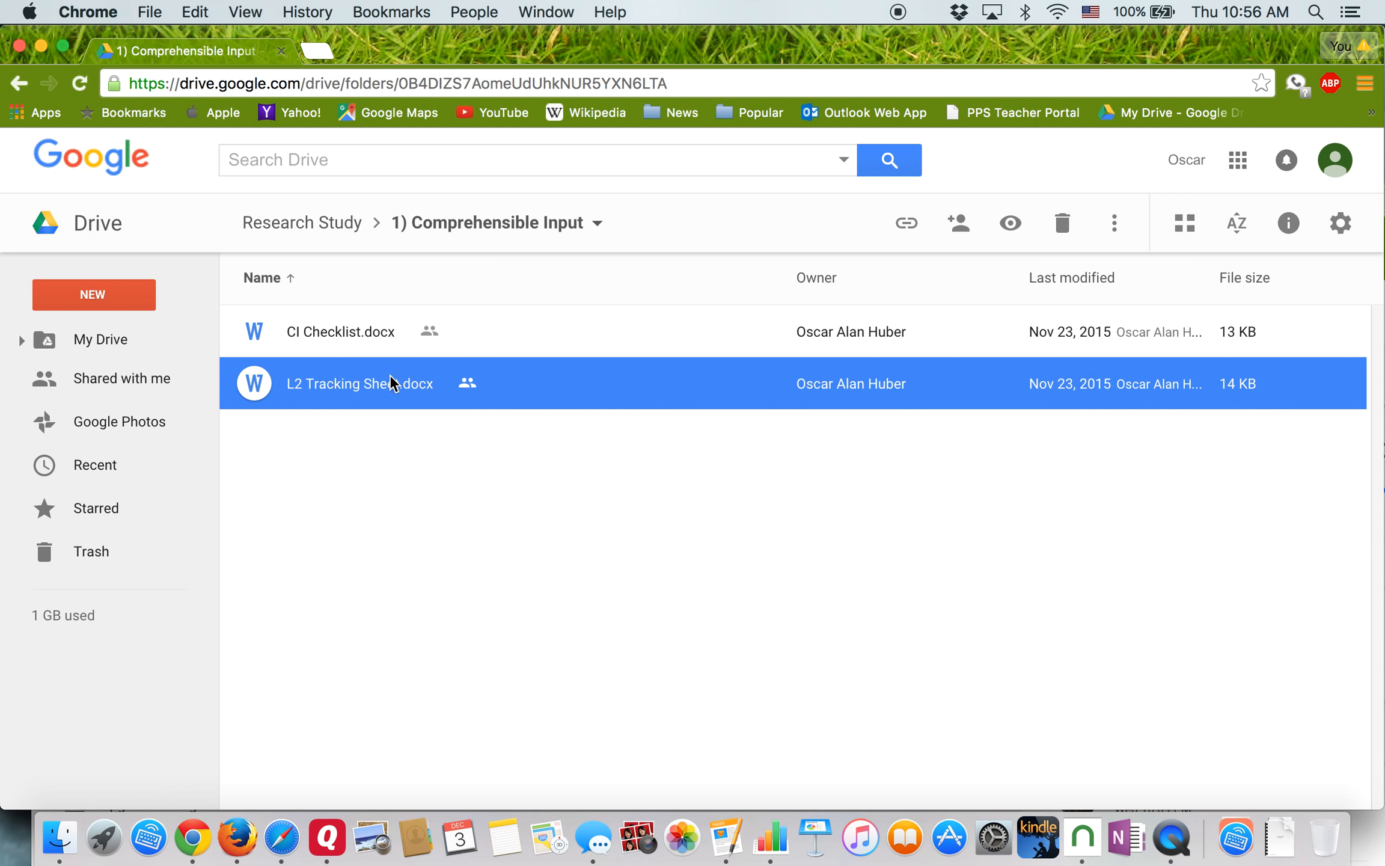
pyautogui.click(1010, 223)
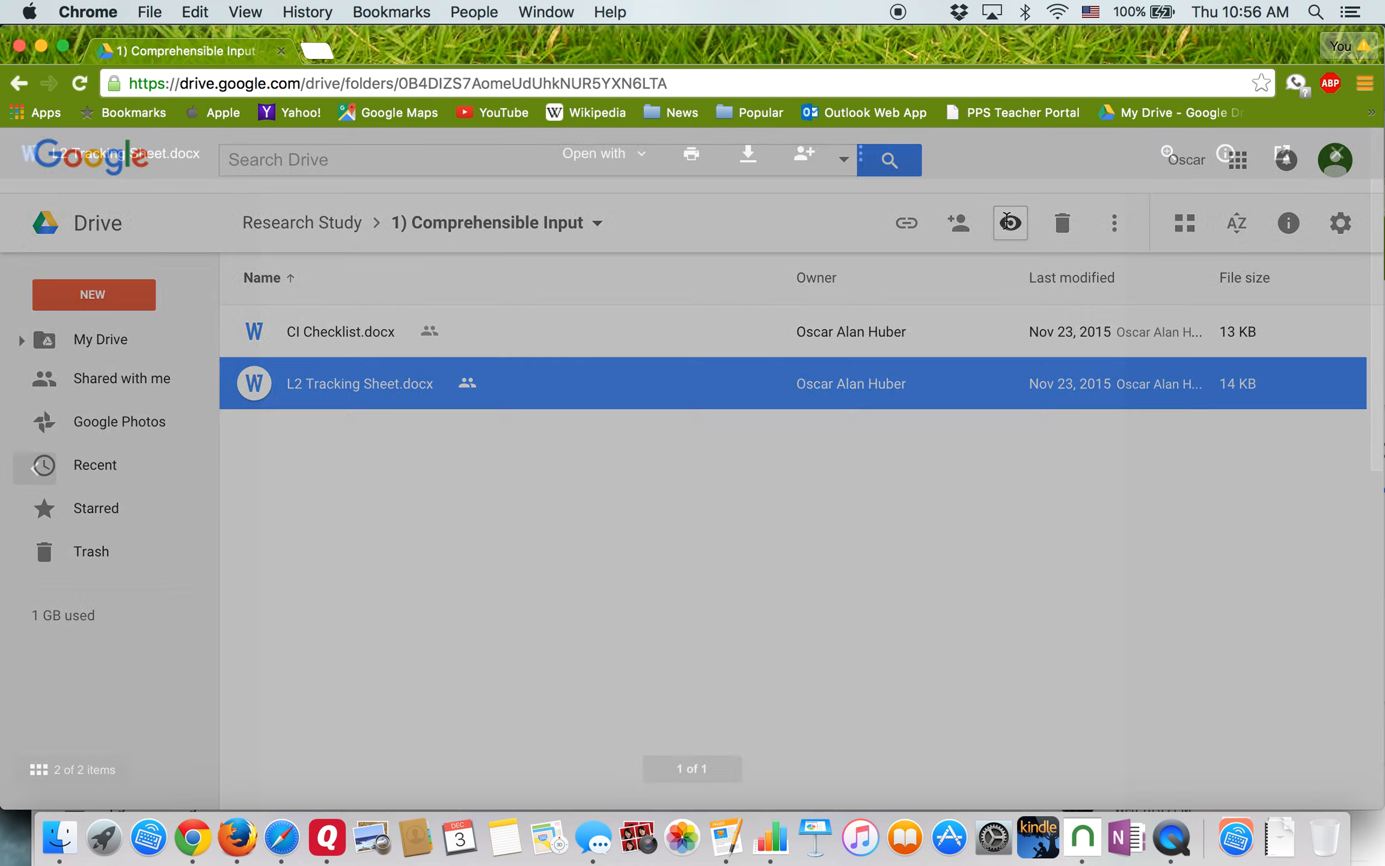
# - Examine the purpose, procedure and four observation sections of the Percentage of Use of Target Language Tracking Sheet
pyautogui.scroll(-3, 612, 694)
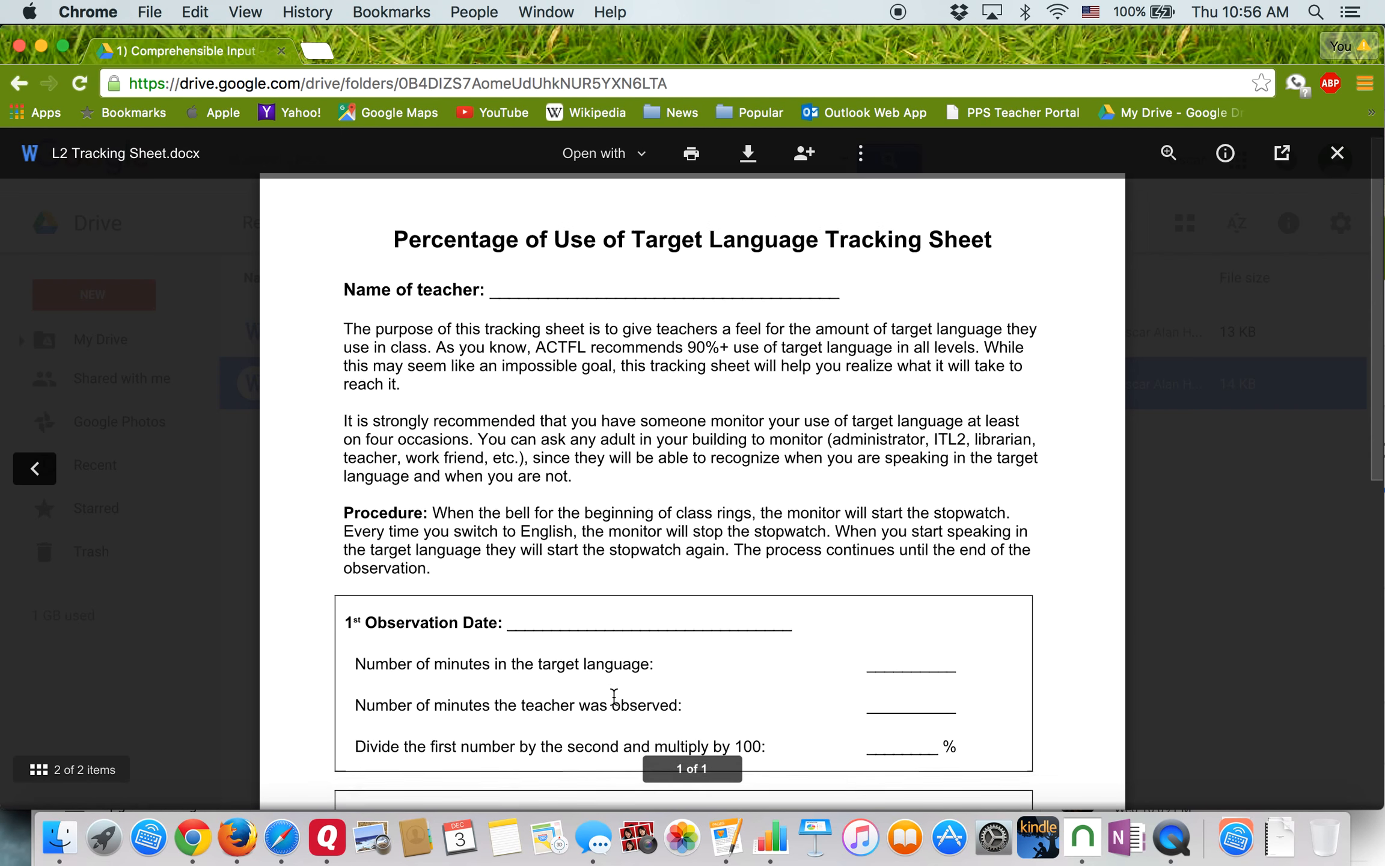
pyautogui.scroll(-10, 614, 696)
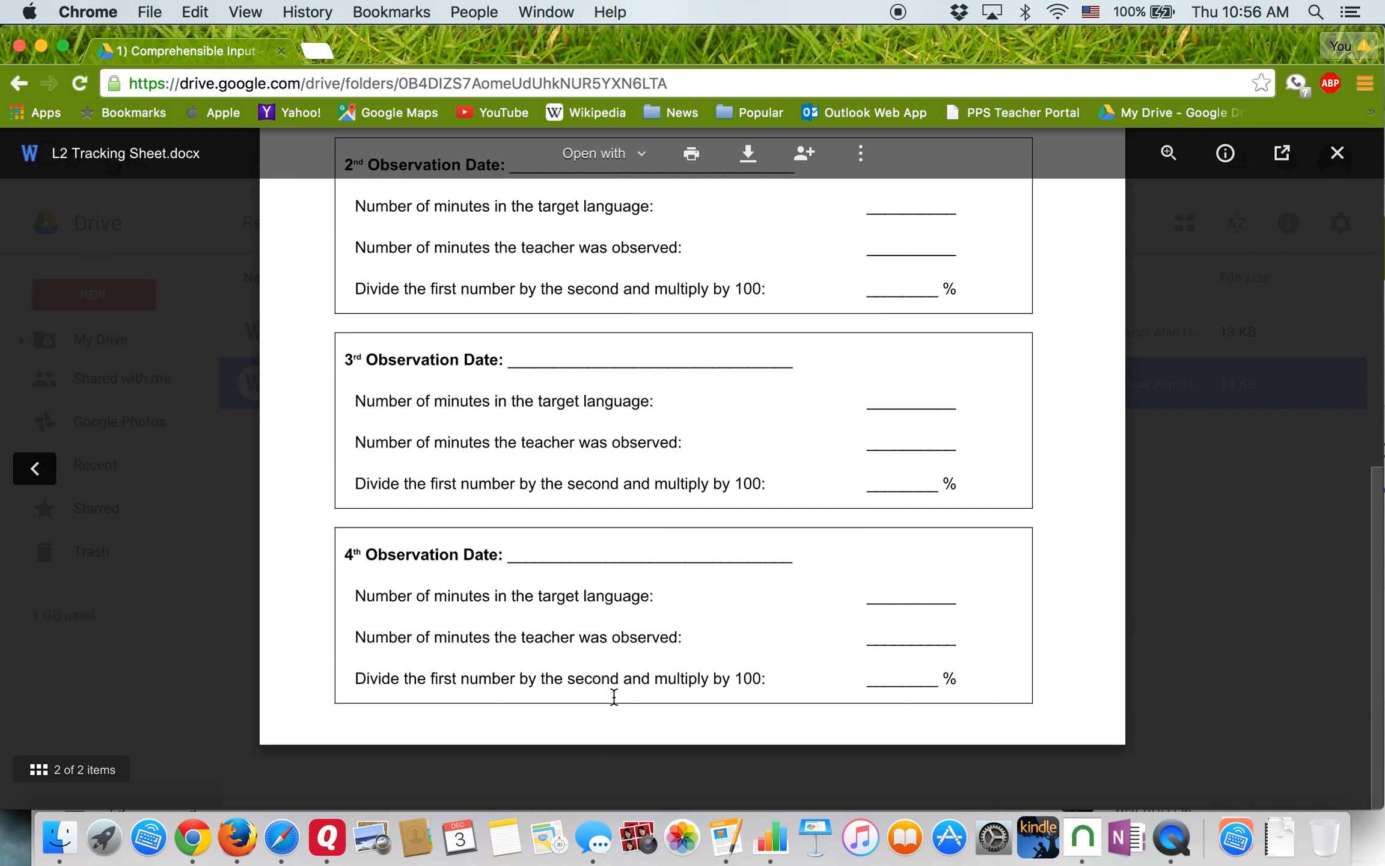
pyautogui.scroll(10, 614, 696)
pyautogui.scroll(-4, 619, 692)
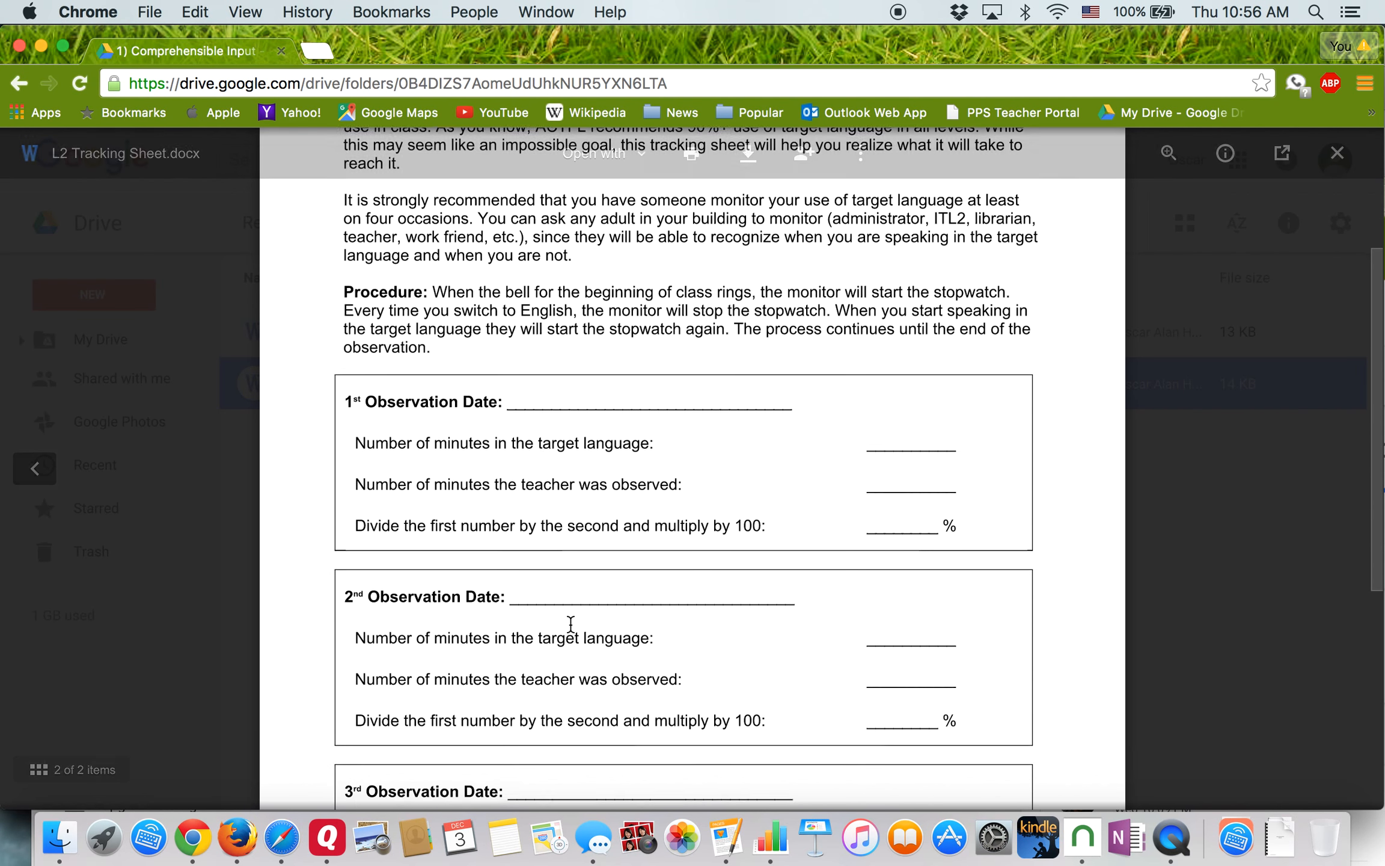
pyautogui.scroll(-7, 570, 625)
pyautogui.scroll(10, 570, 625)
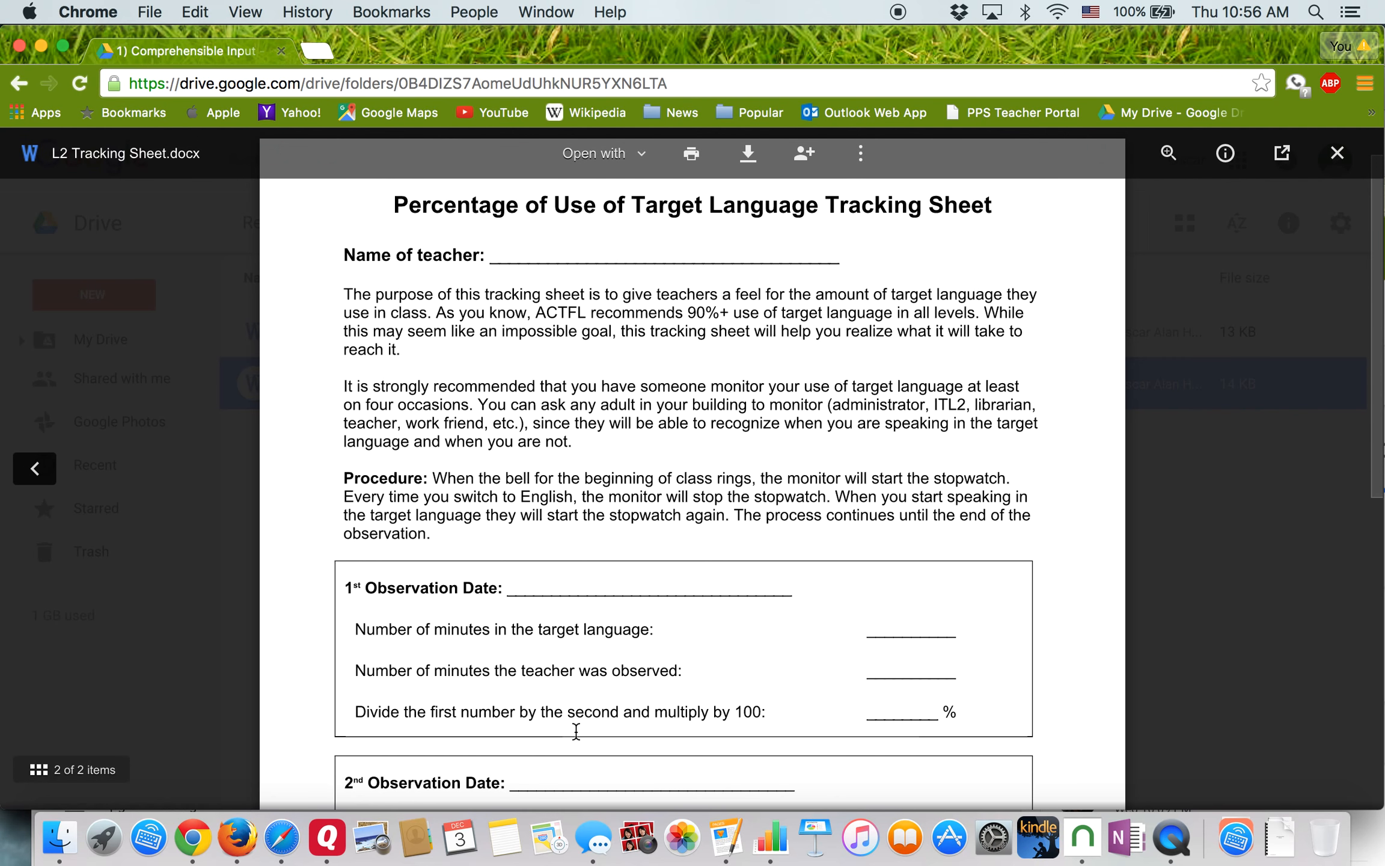
pyautogui.scroll(-2, 576, 731)
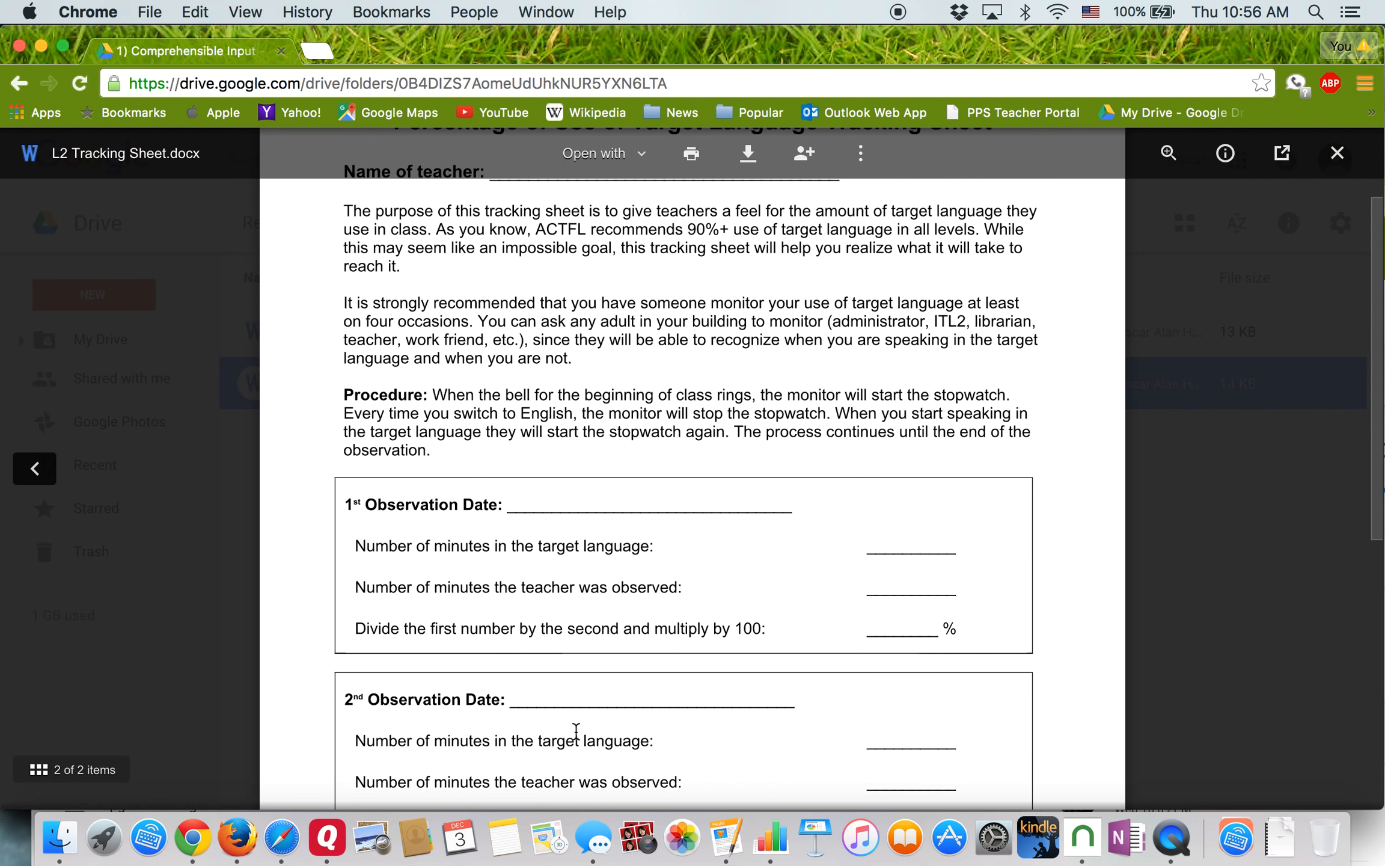
pyautogui.scroll(2, 576, 731)
pyautogui.scroll(-2, 576, 731)
pyautogui.scroll(-5, 576, 731)
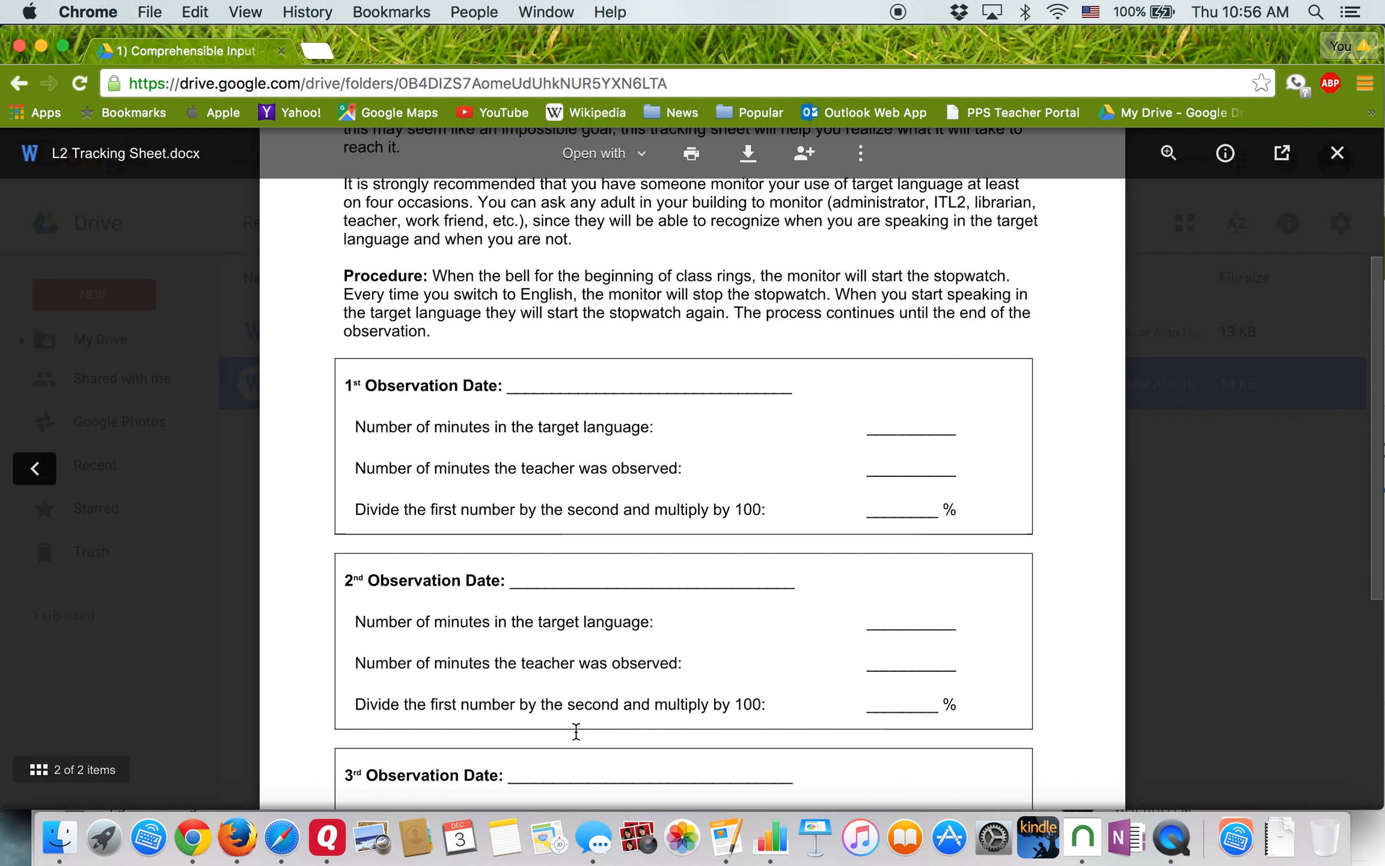
pyautogui.scroll(4, 576, 731)
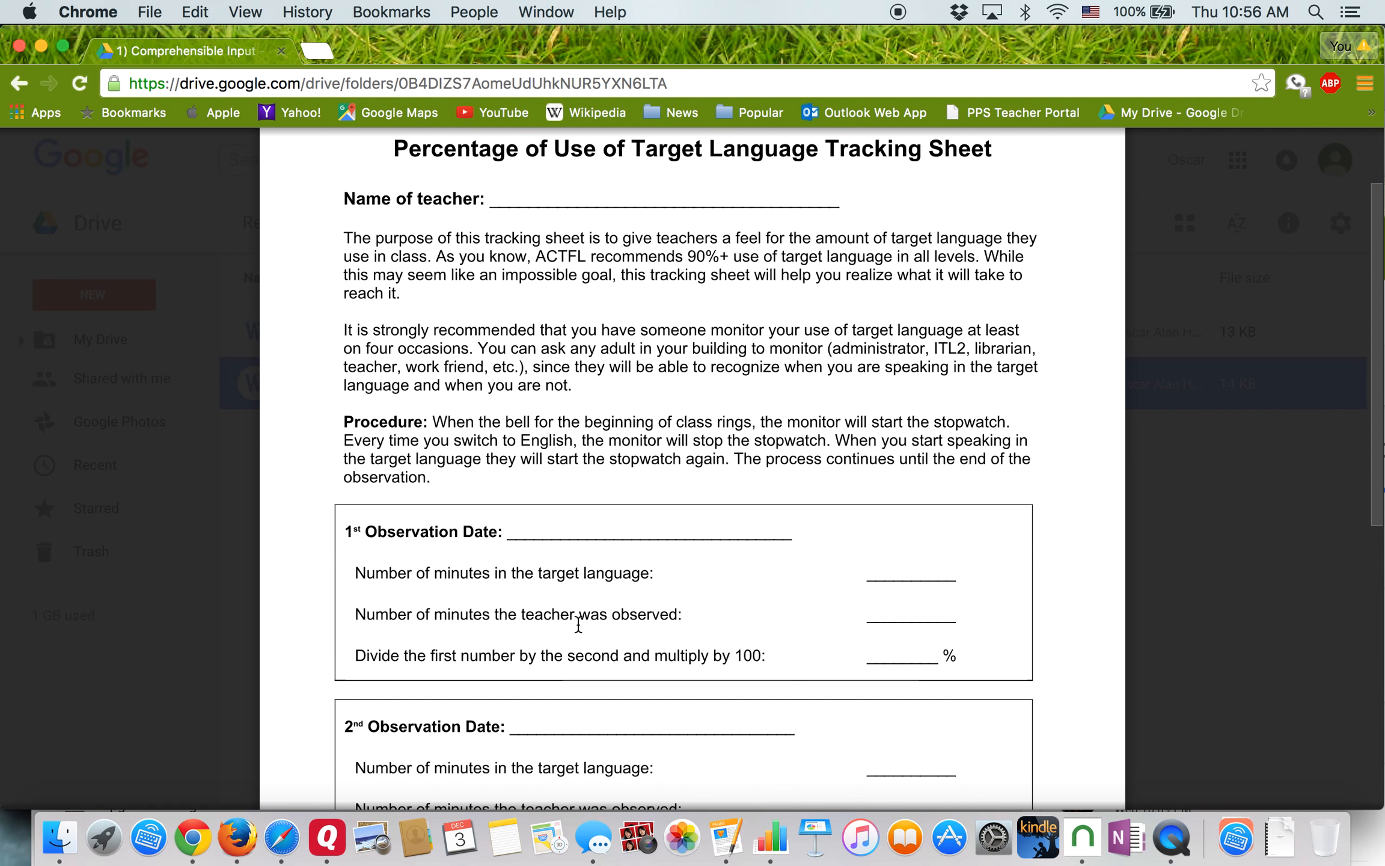
pyautogui.scroll(-2, 609, 685)
pyautogui.scroll(-10, 610, 686)
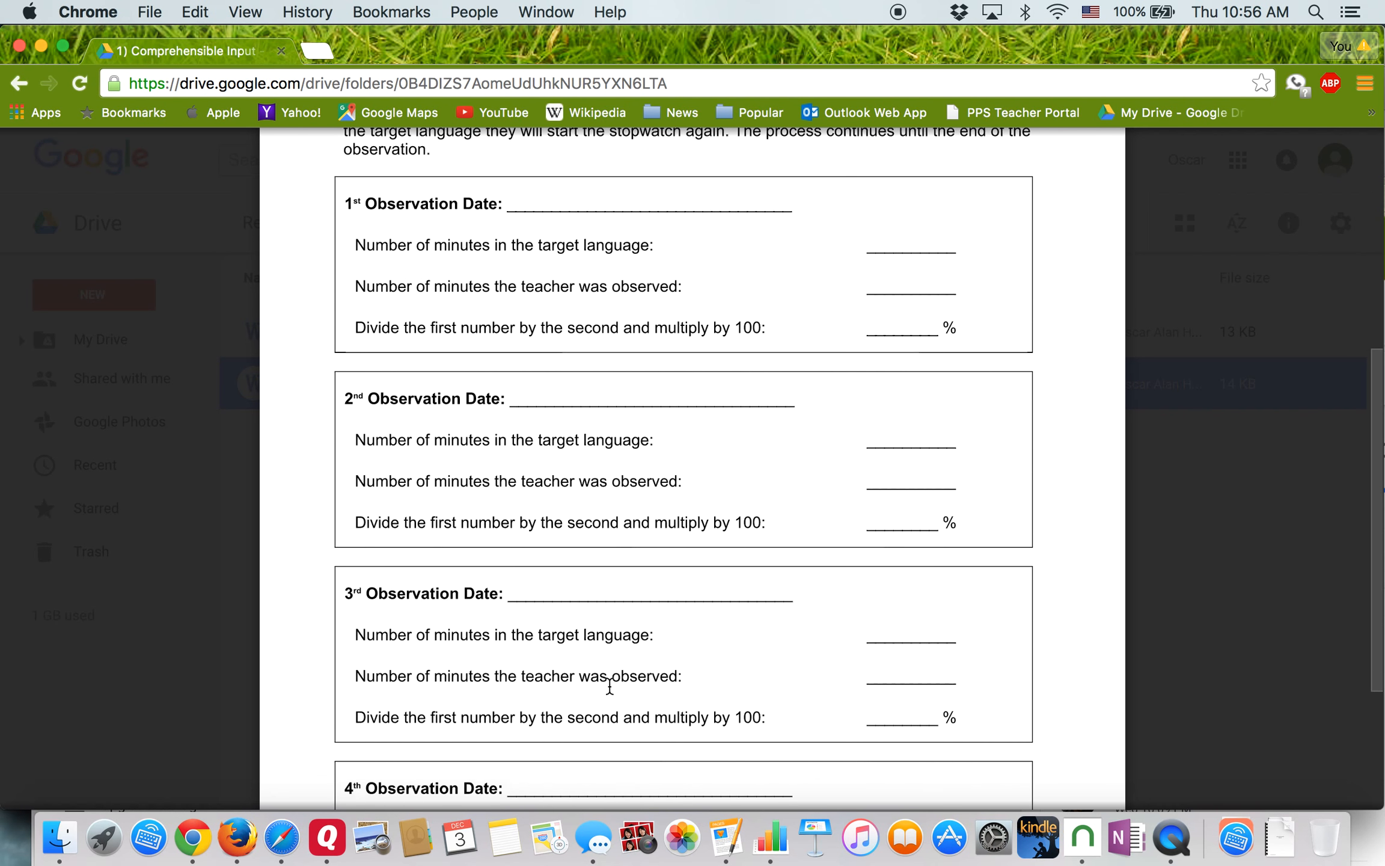
pyautogui.scroll(9, 609, 685)
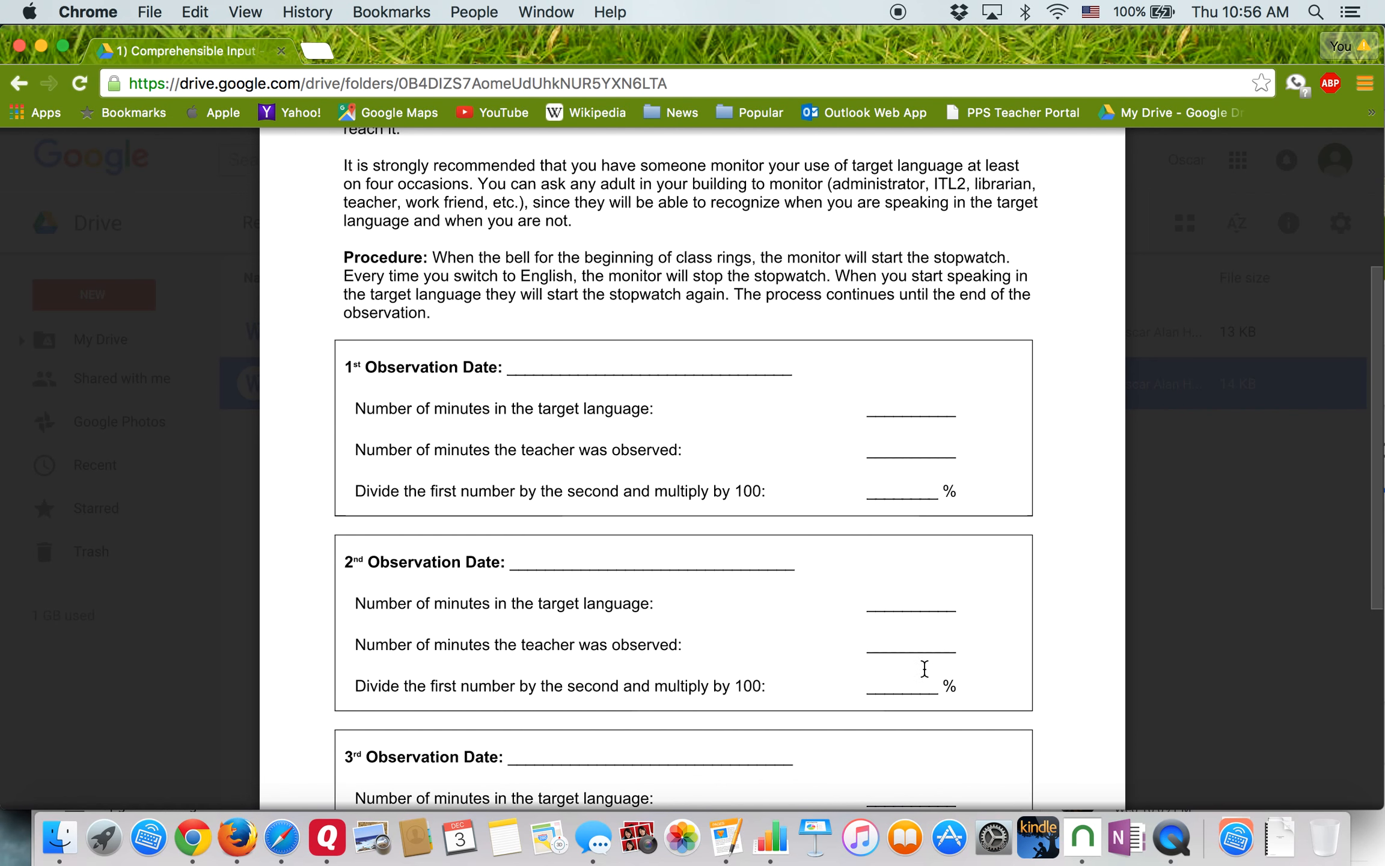
pyautogui.scroll(-9, 926, 661)
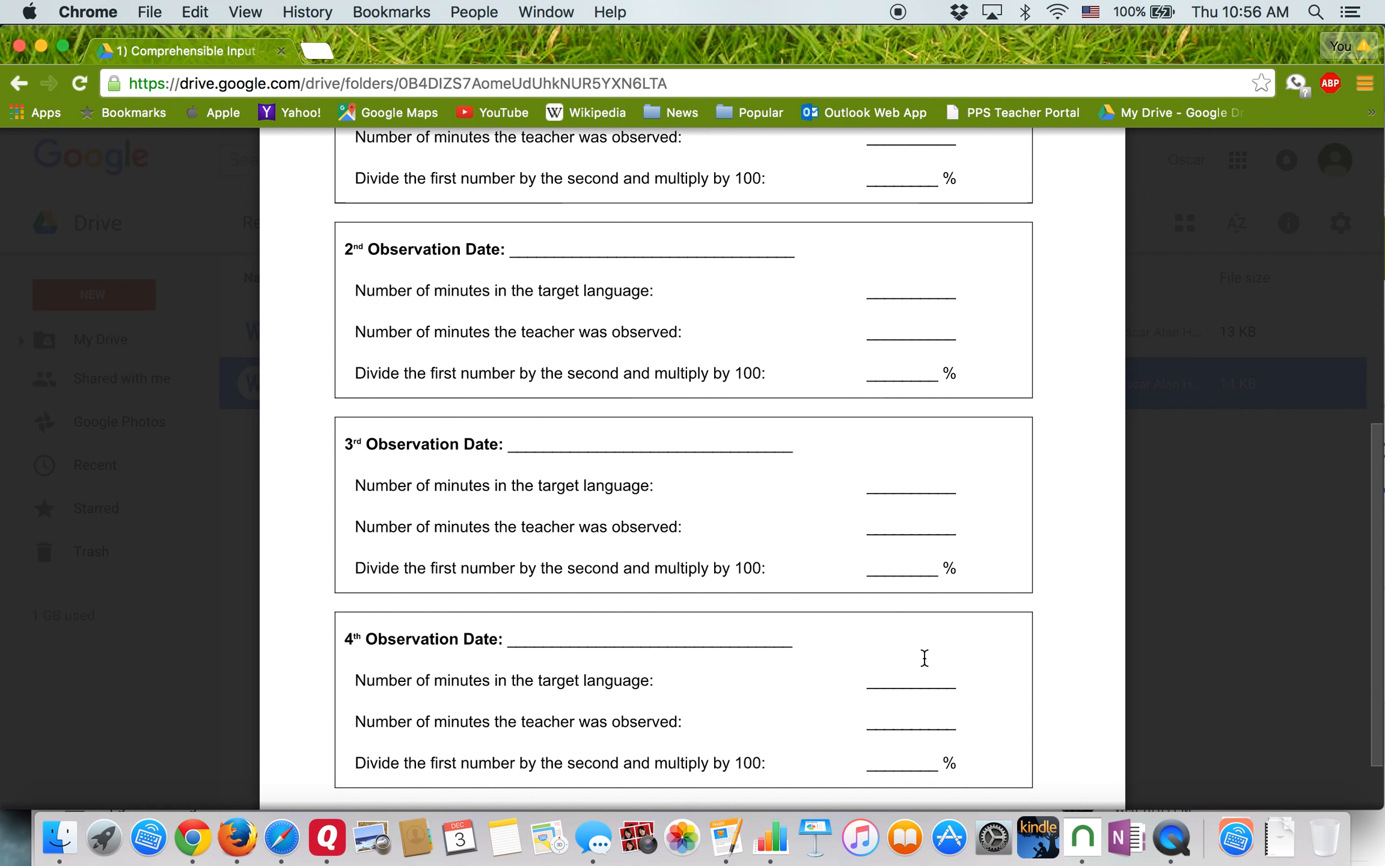
pyautogui.scroll(-2, 925, 658)
pyautogui.scroll(10, 924, 657)
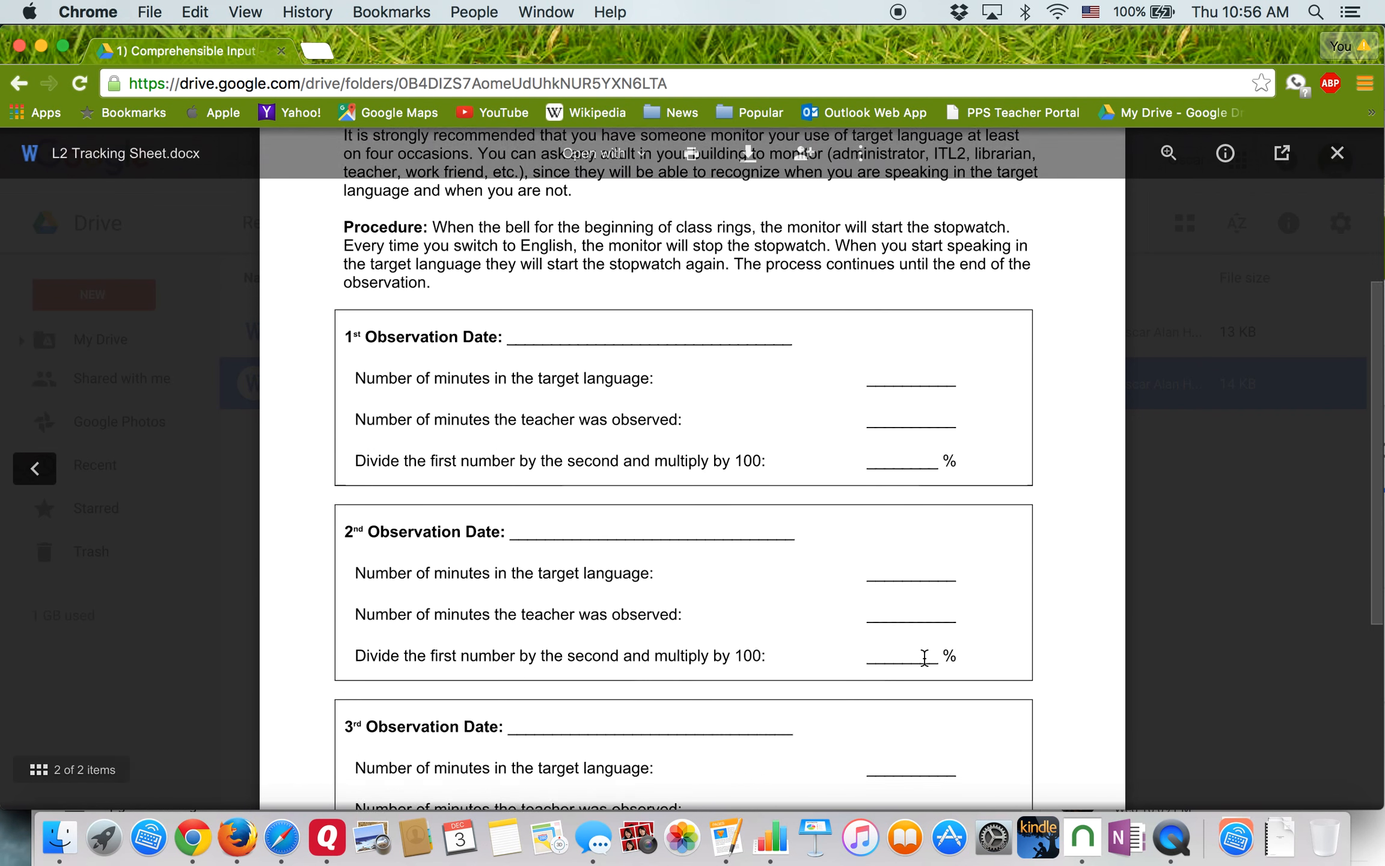
pyautogui.scroll(1, 924, 658)
pyautogui.scroll(3, 925, 658)
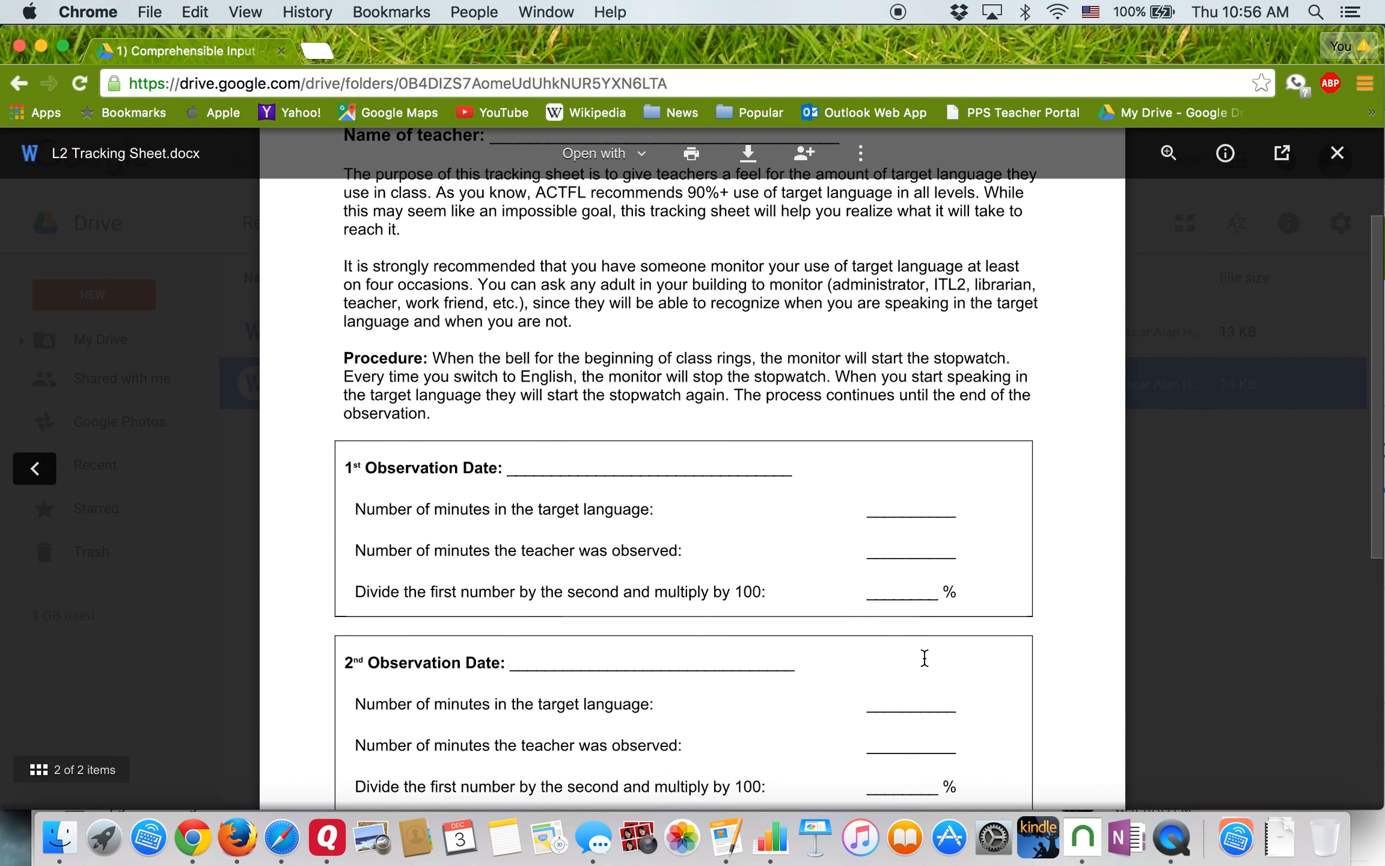
# - Review the tracking sheet's stopwatch procedure against the minutes and percentage blanks in each observation section
pyautogui.scroll(-6, 924, 658)
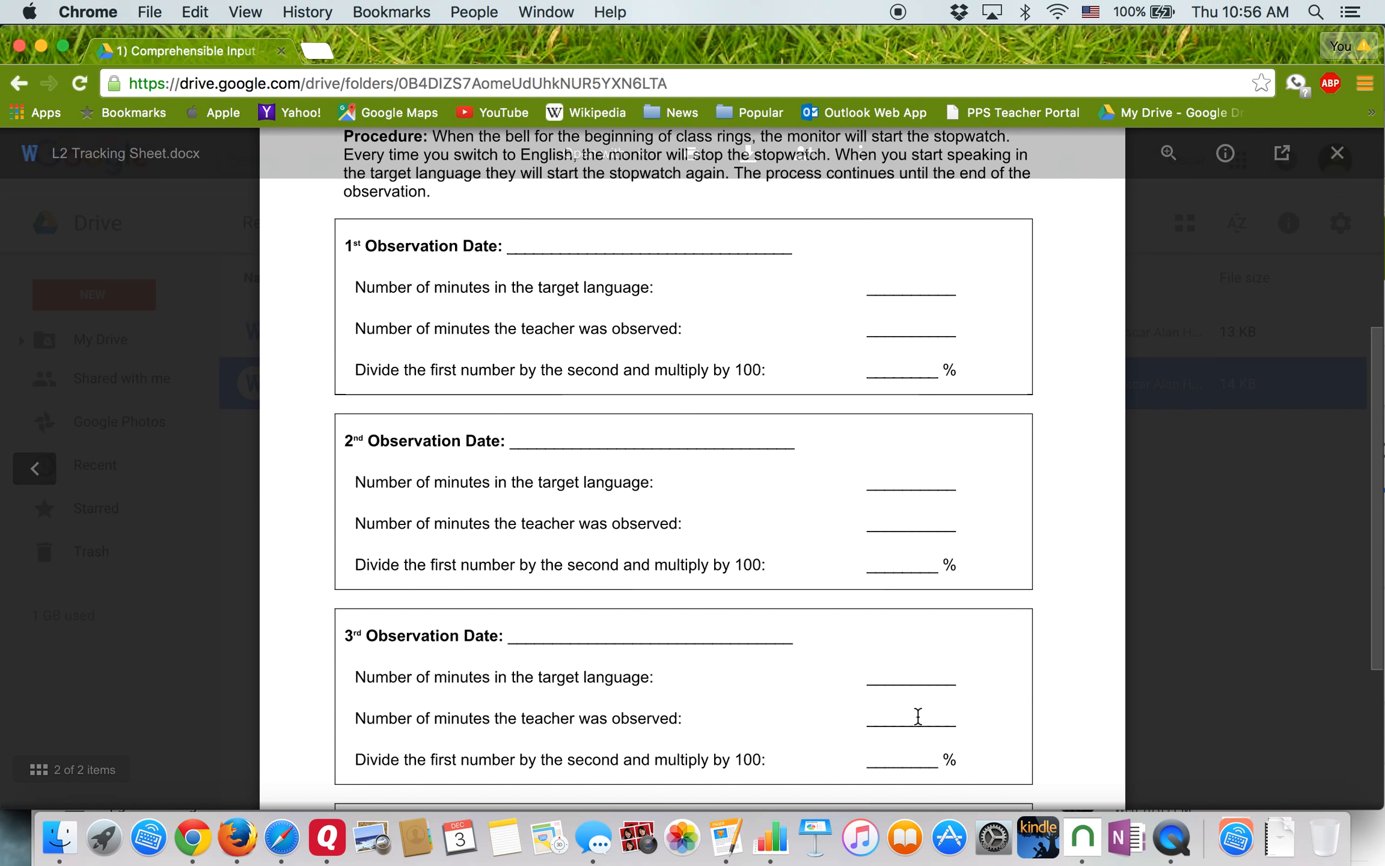
pyautogui.scroll(-7, 918, 719)
pyautogui.scroll(13, 918, 717)
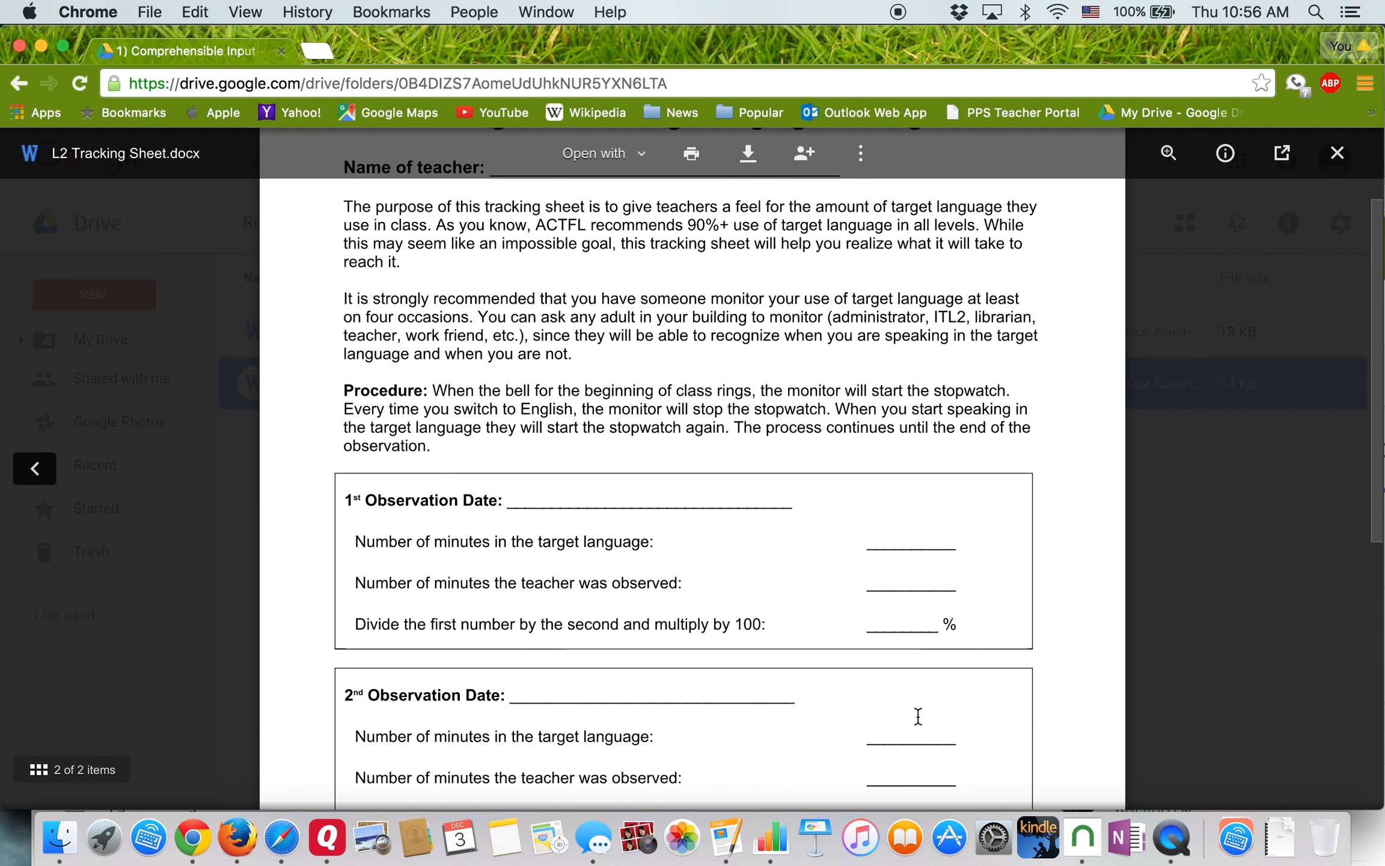
pyautogui.scroll(3, 601, 321)
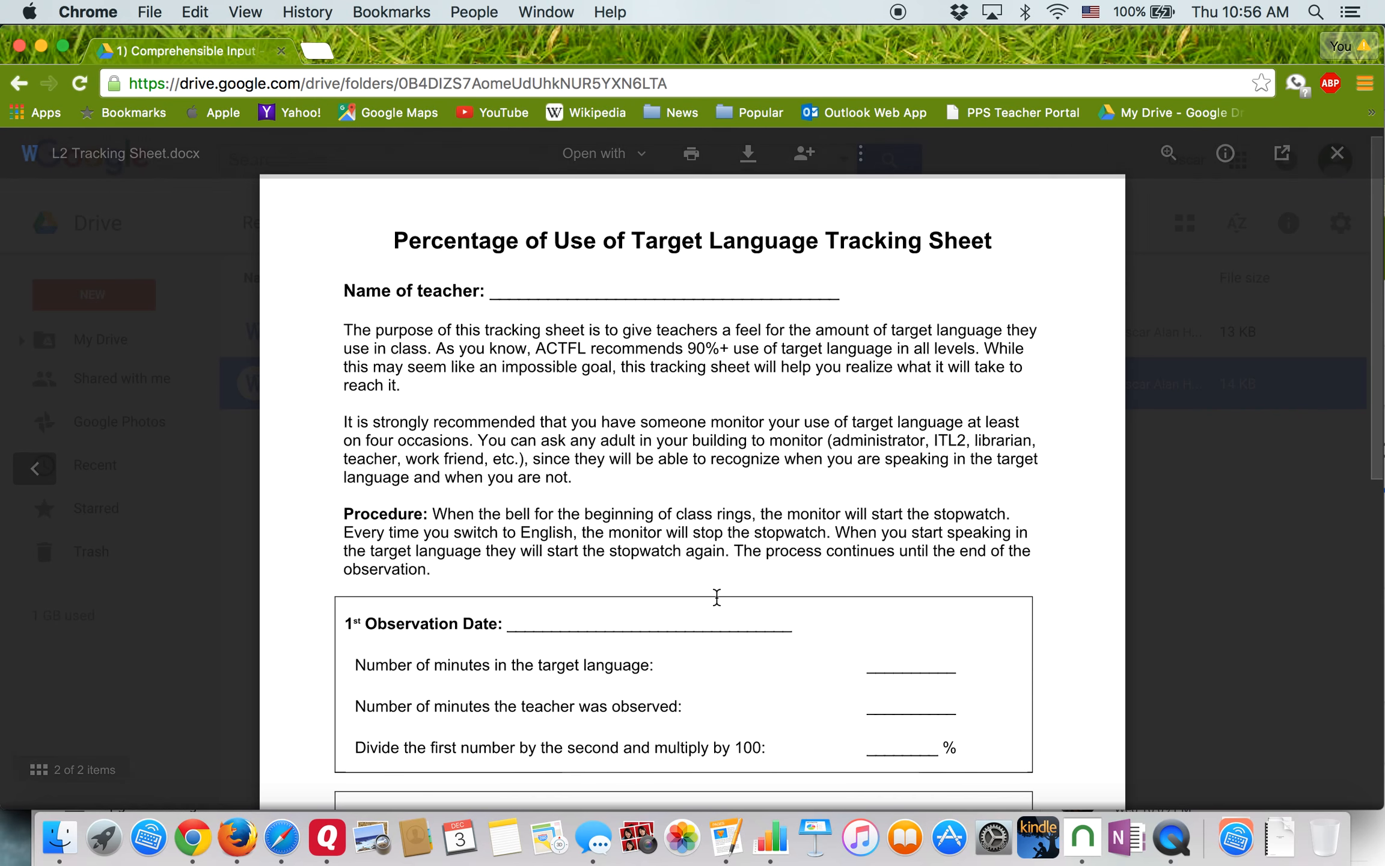
pyautogui.scroll(-6, 793, 665)
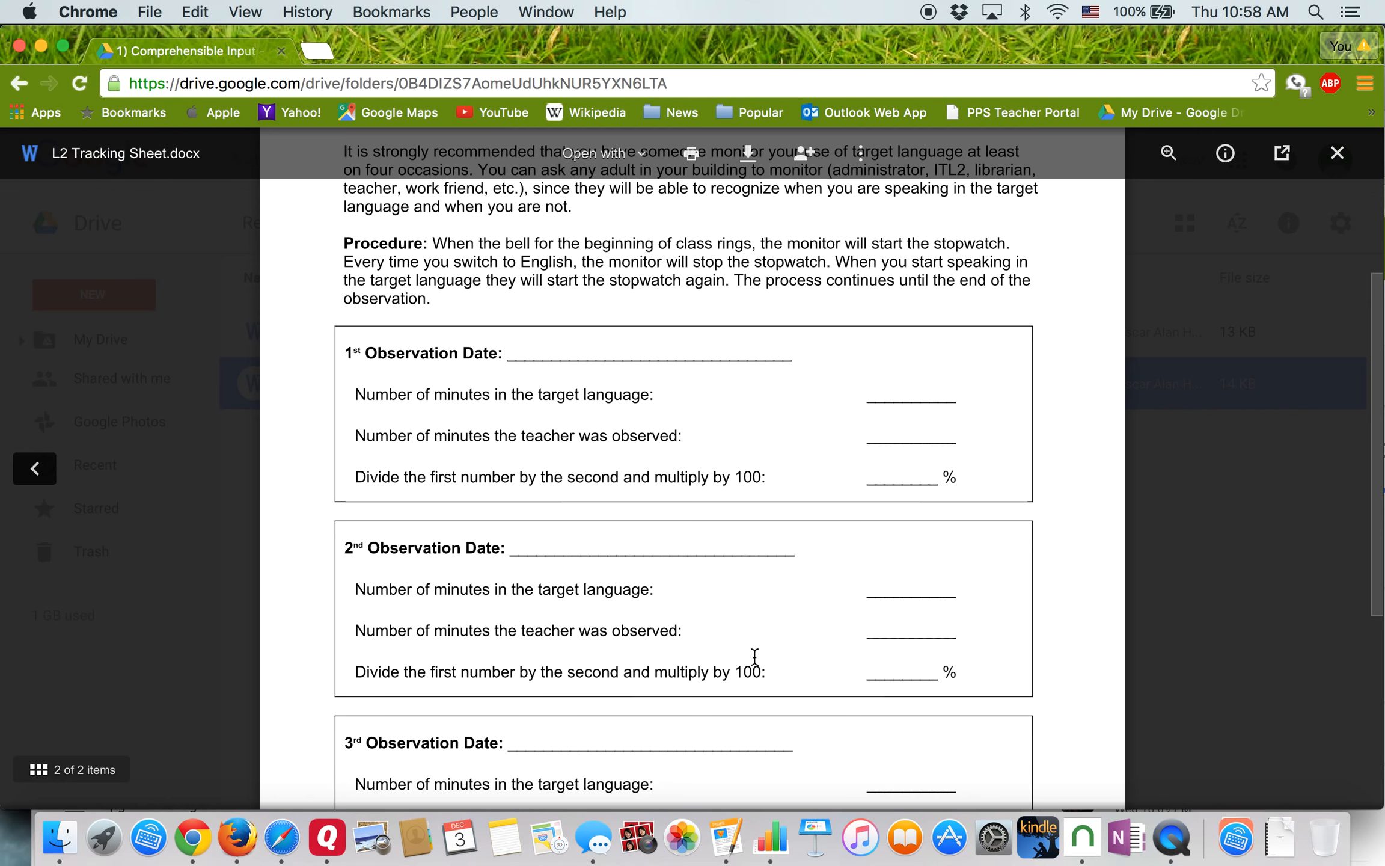
pyautogui.scroll(-6, 649, 632)
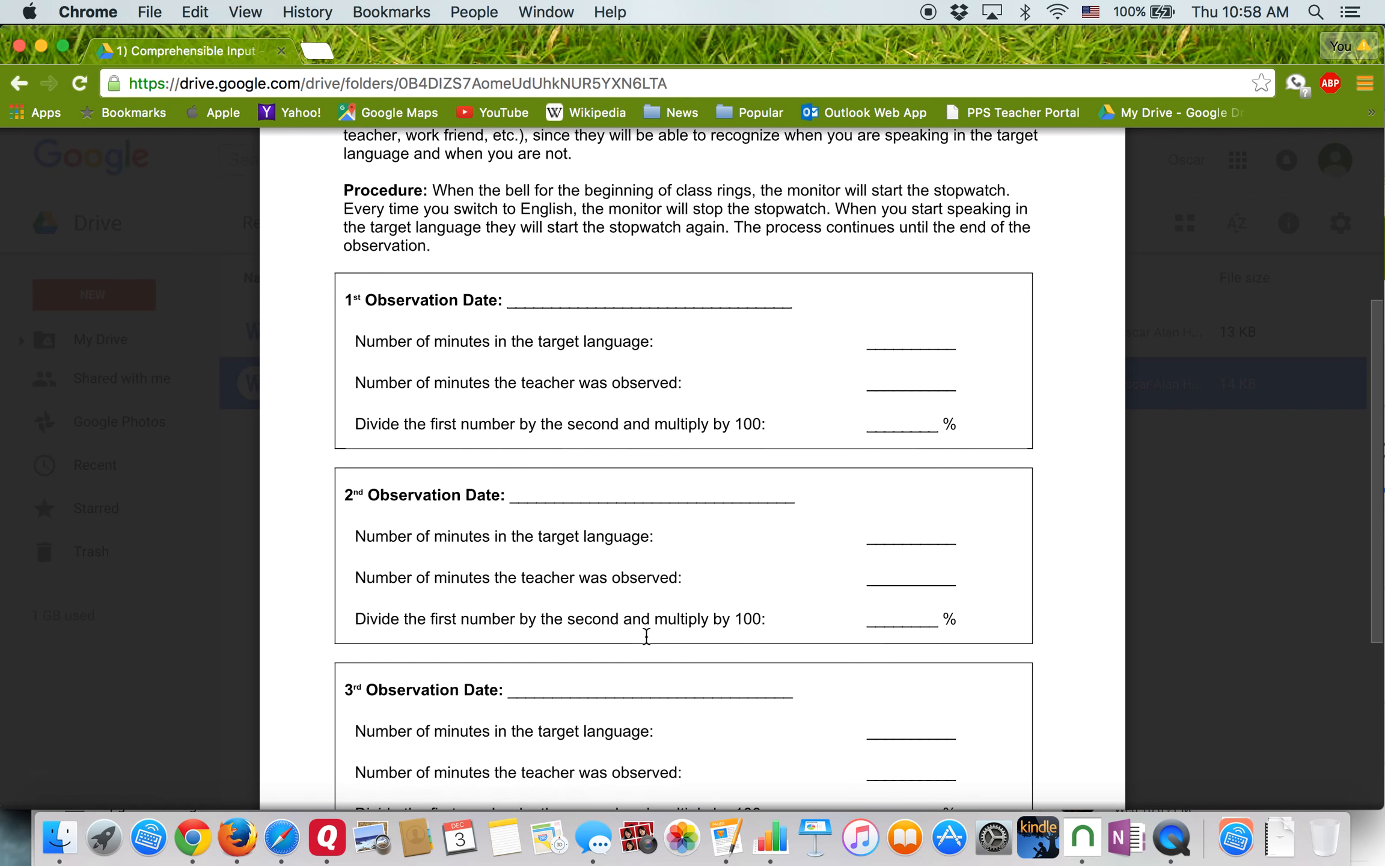
pyautogui.scroll(15, 647, 636)
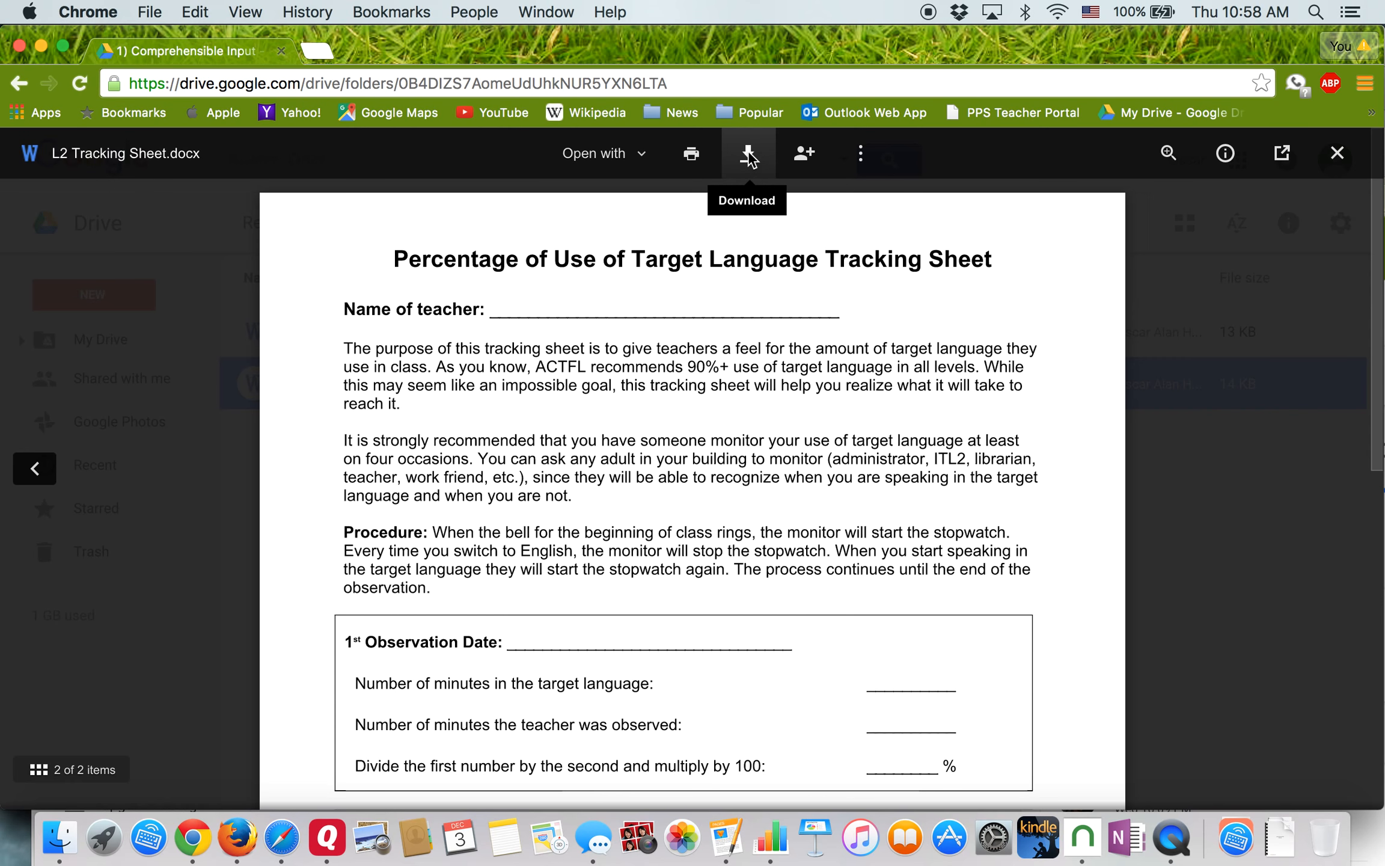
# - Leave the tracking sheet, open the 2) PLC SitComms folder inside Research Study and preview GRASP Guidelines.pdf
pyautogui.click(1337, 153)
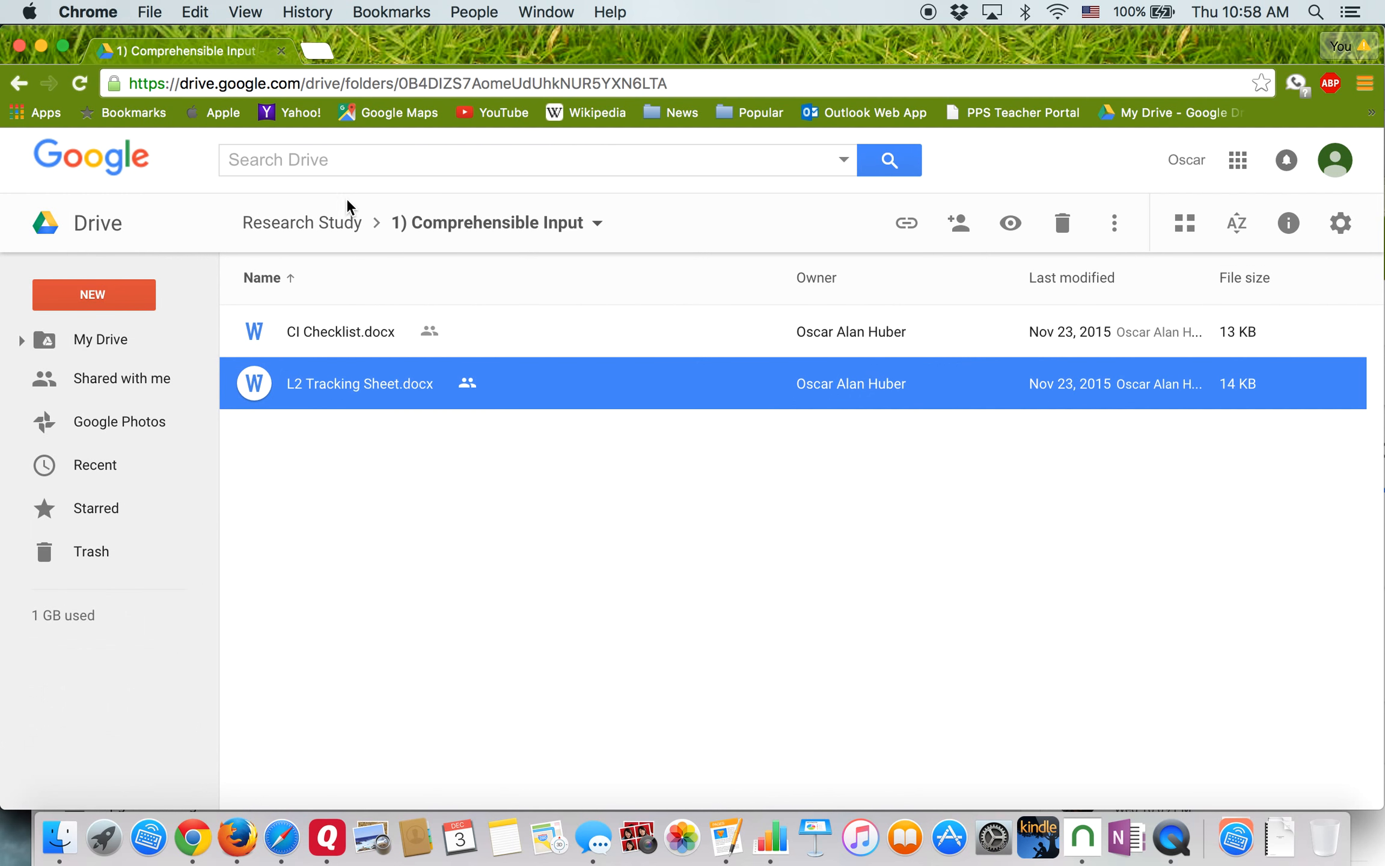
pyautogui.click(311, 223)
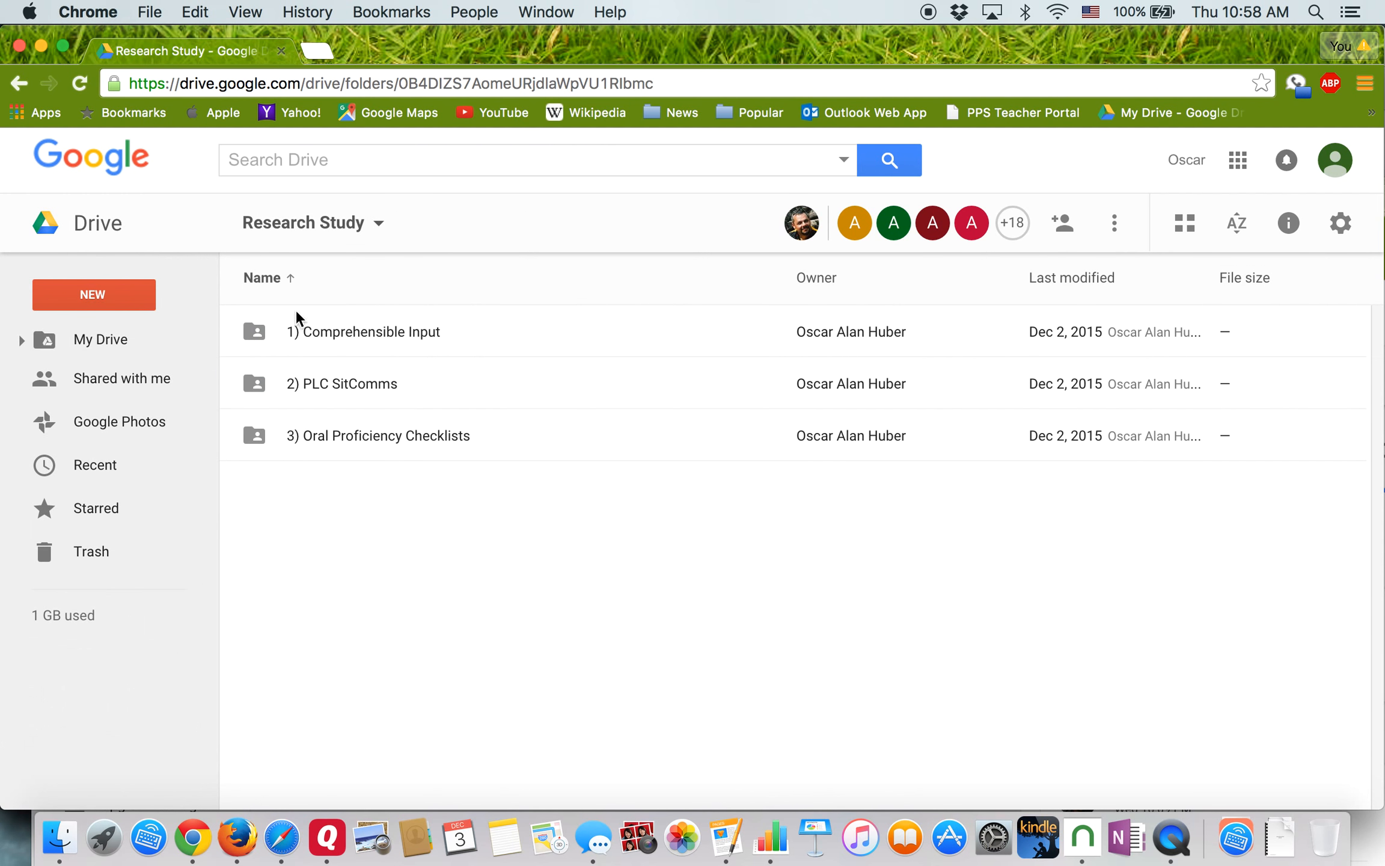
pyautogui.click(353, 384)
pyautogui.doubleClick(353, 386)
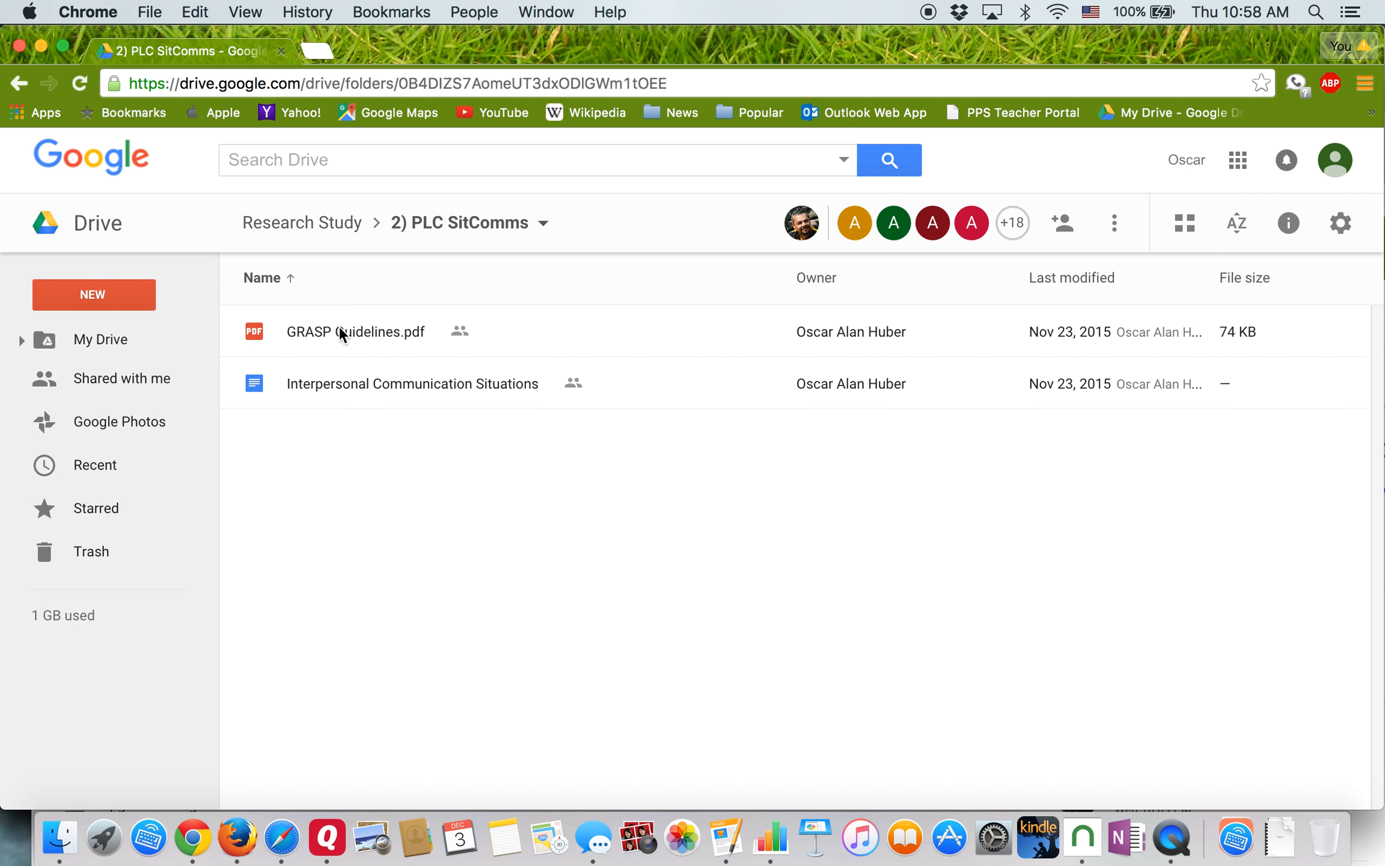
pyautogui.click(326, 329)
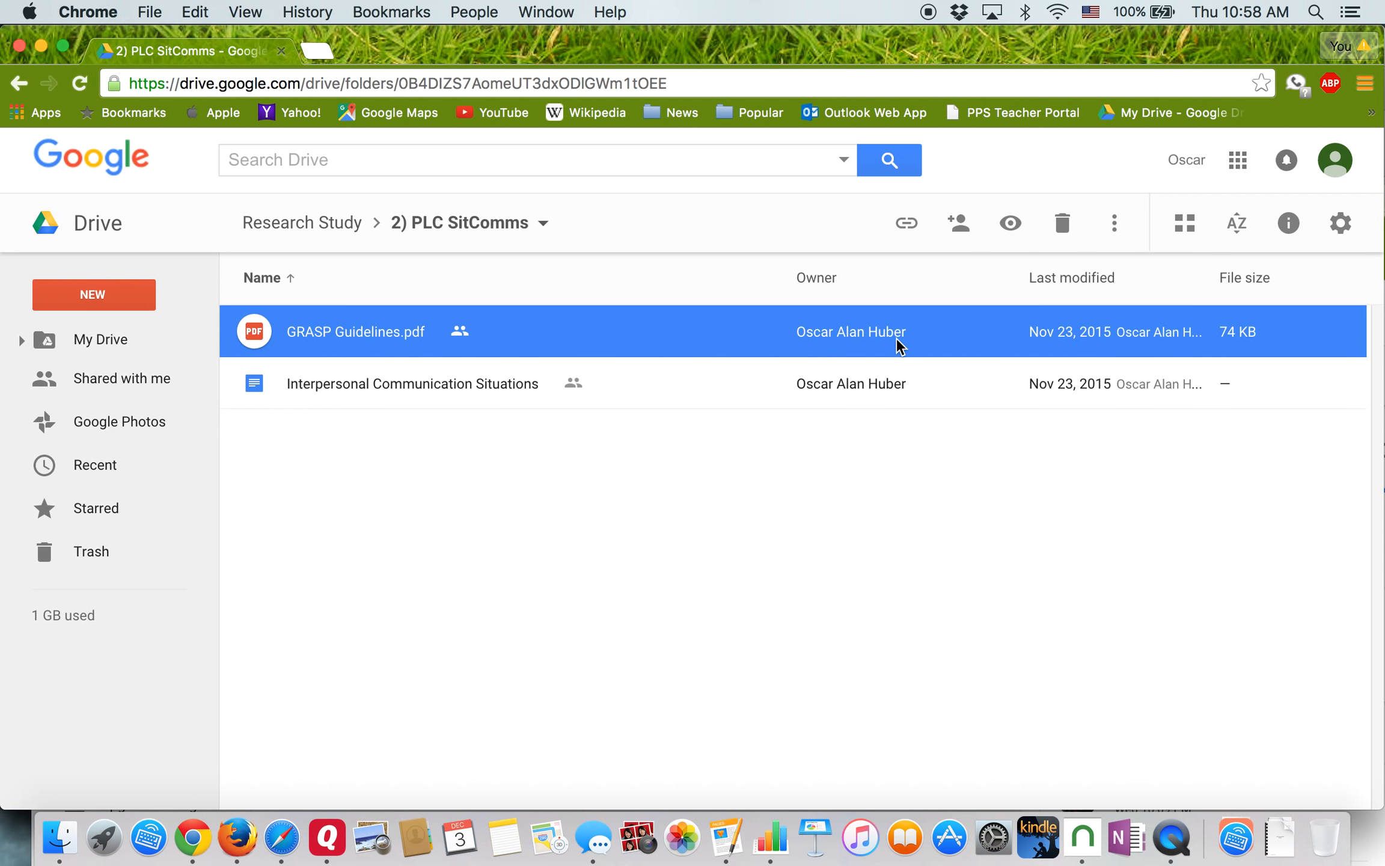
pyautogui.click(1005, 229)
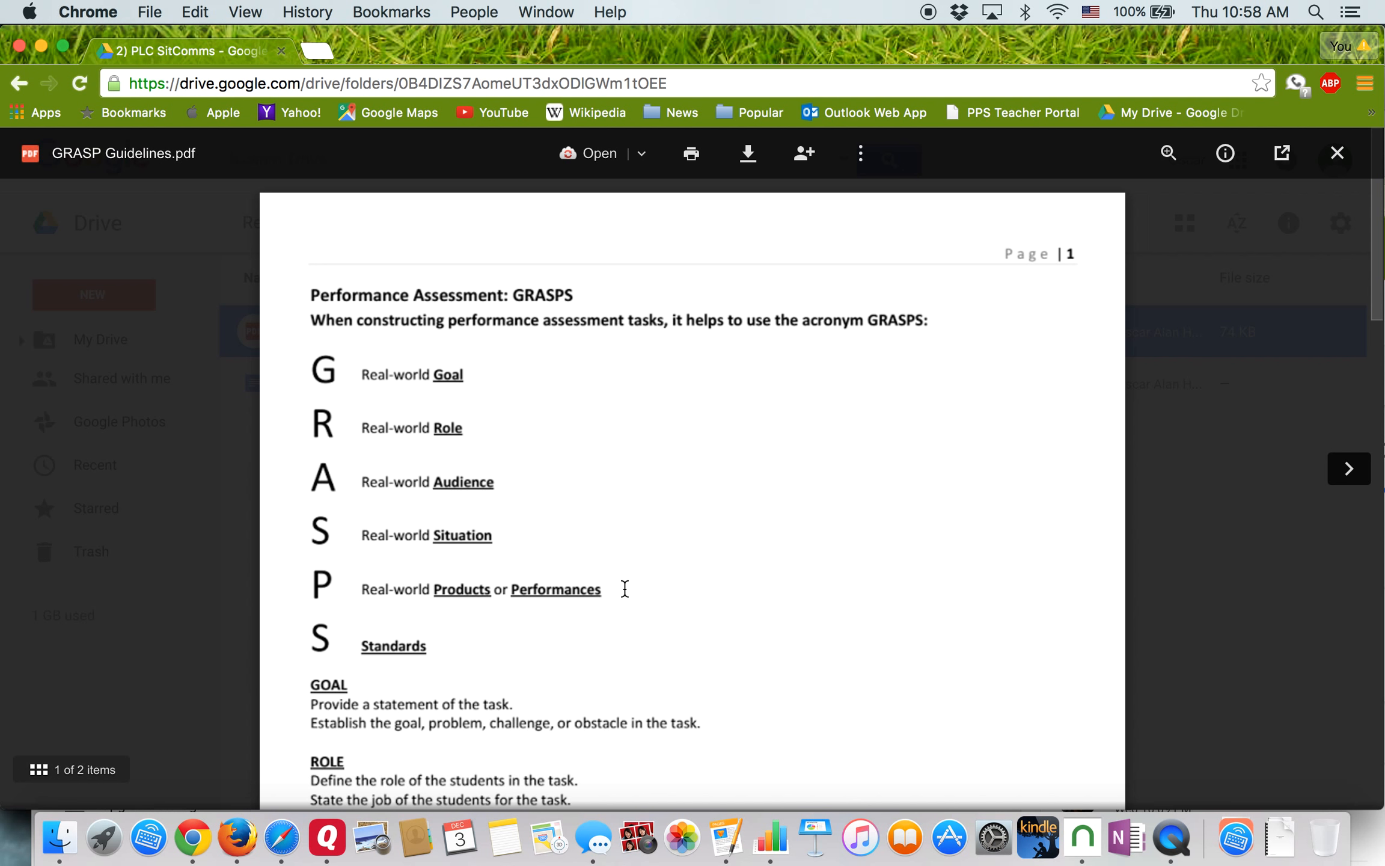
# - Examine the GRASPS acronym and the description of each of its elements on page 1 of the guidelines
pyautogui.scroll(-2, 625, 588)
pyautogui.scroll(2, 625, 588)
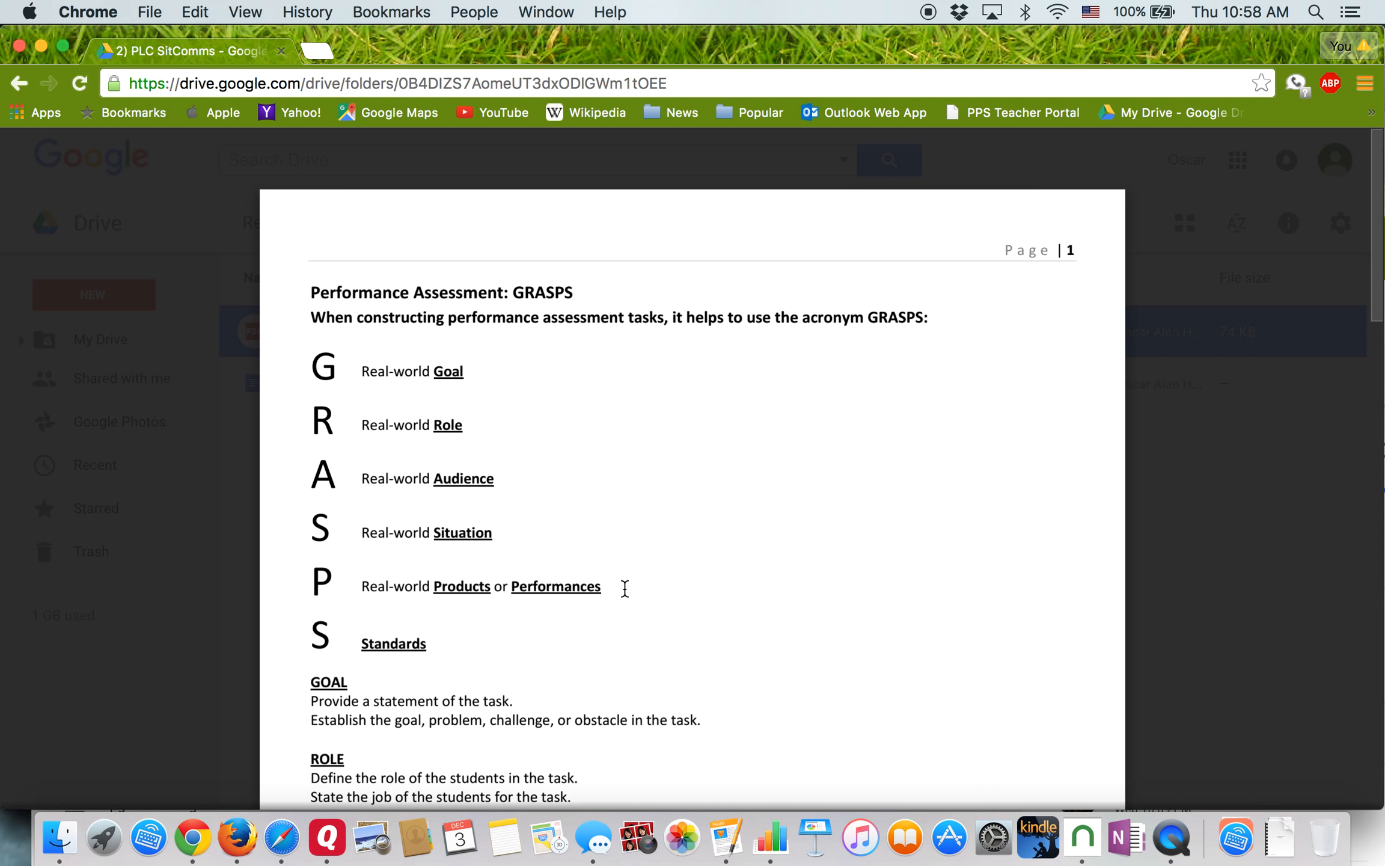
pyautogui.scroll(-15, 624, 588)
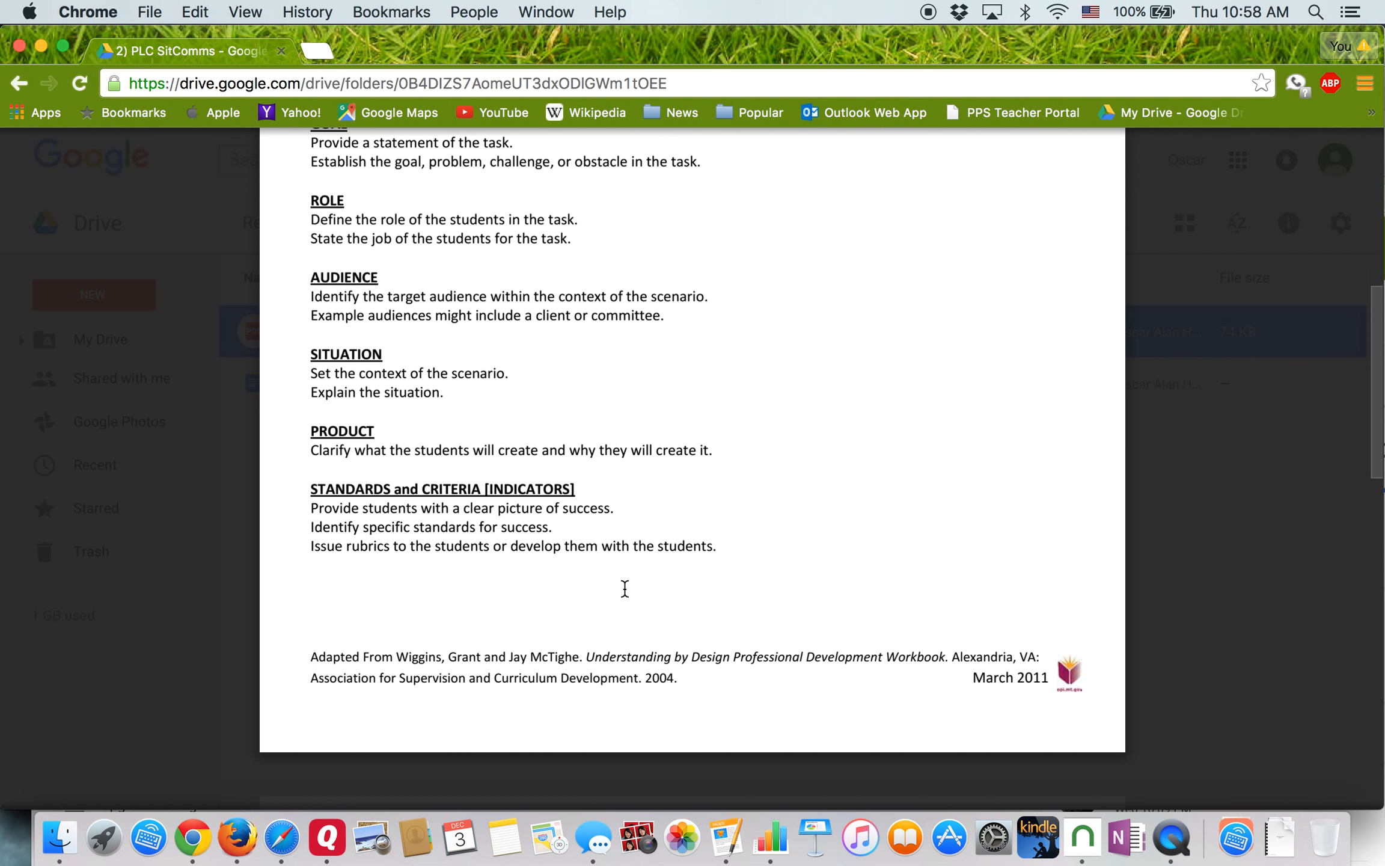
pyautogui.scroll(5, 624, 589)
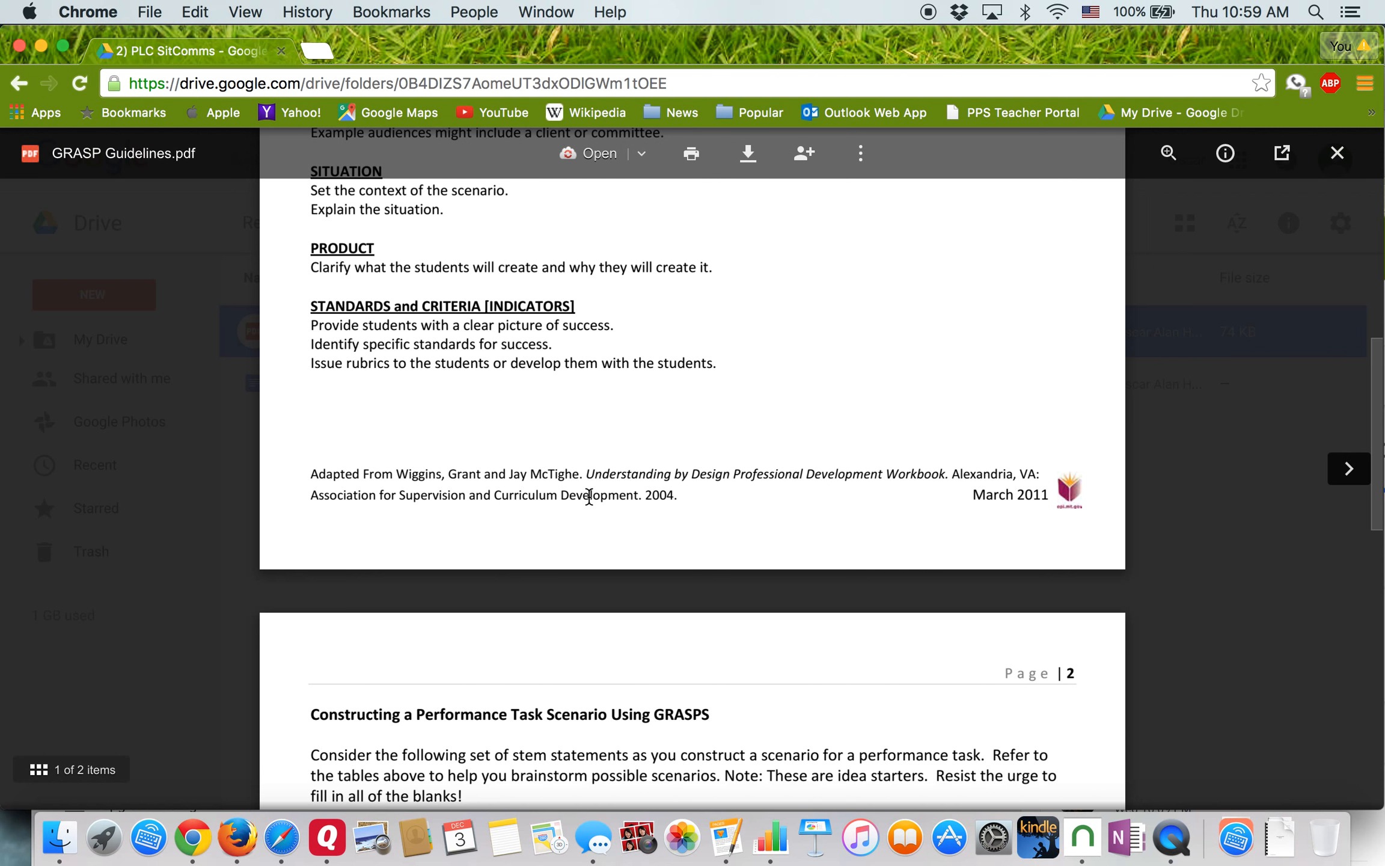
pyautogui.scroll(1, 560, 467)
pyautogui.scroll(10, 559, 467)
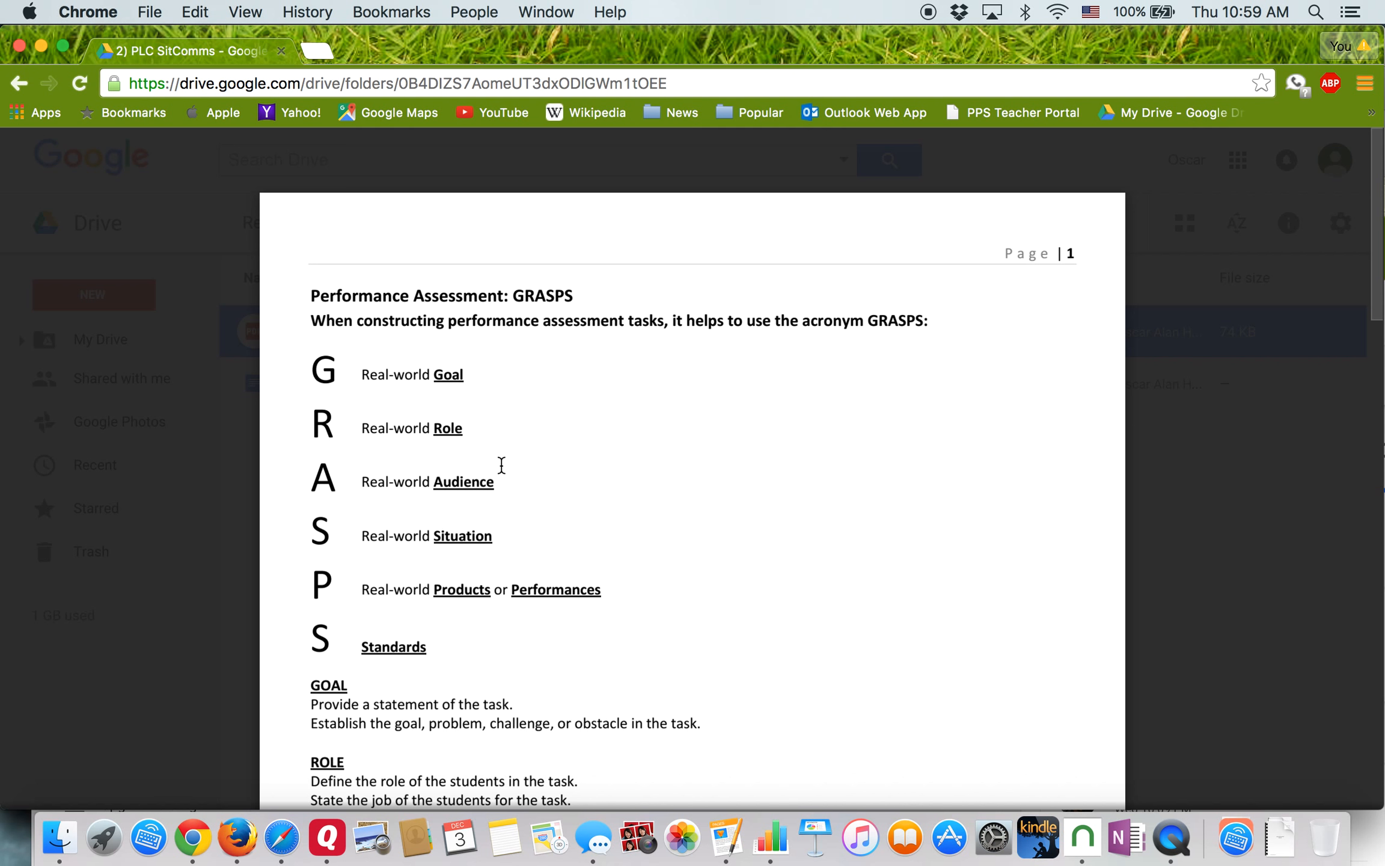
pyautogui.scroll(-5, 501, 465)
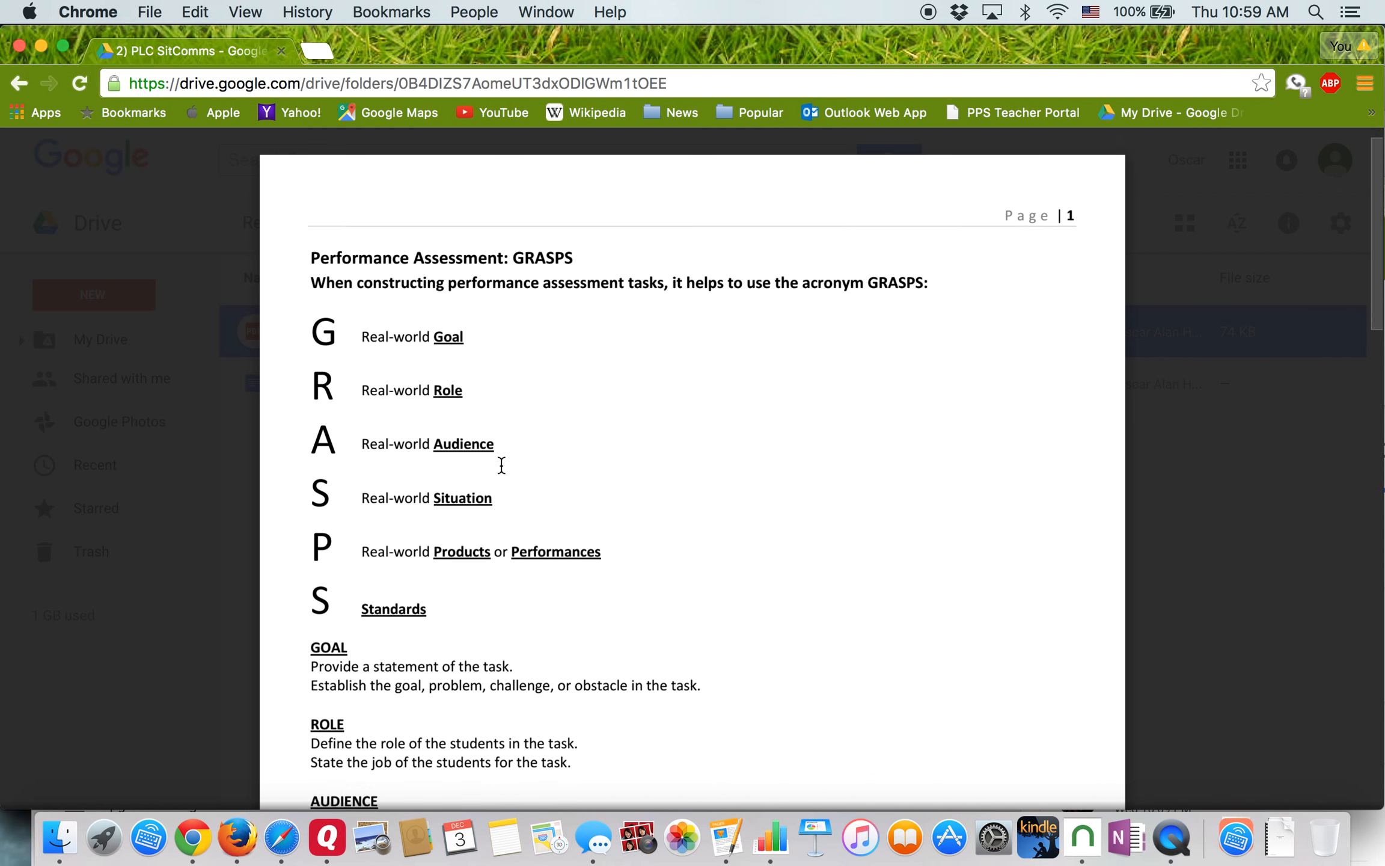
pyautogui.scroll(1, 502, 464)
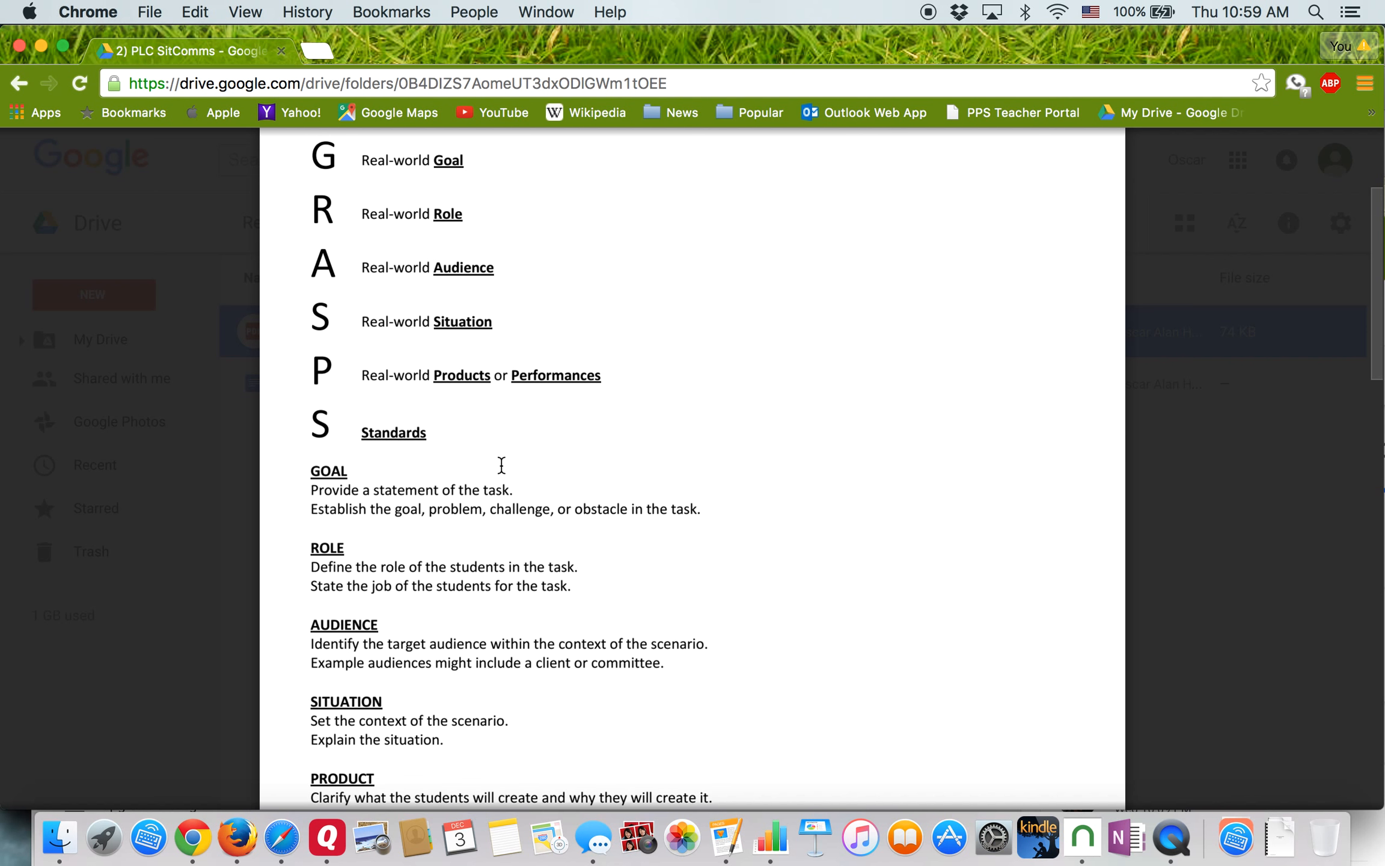
pyautogui.scroll(-2, 500, 464)
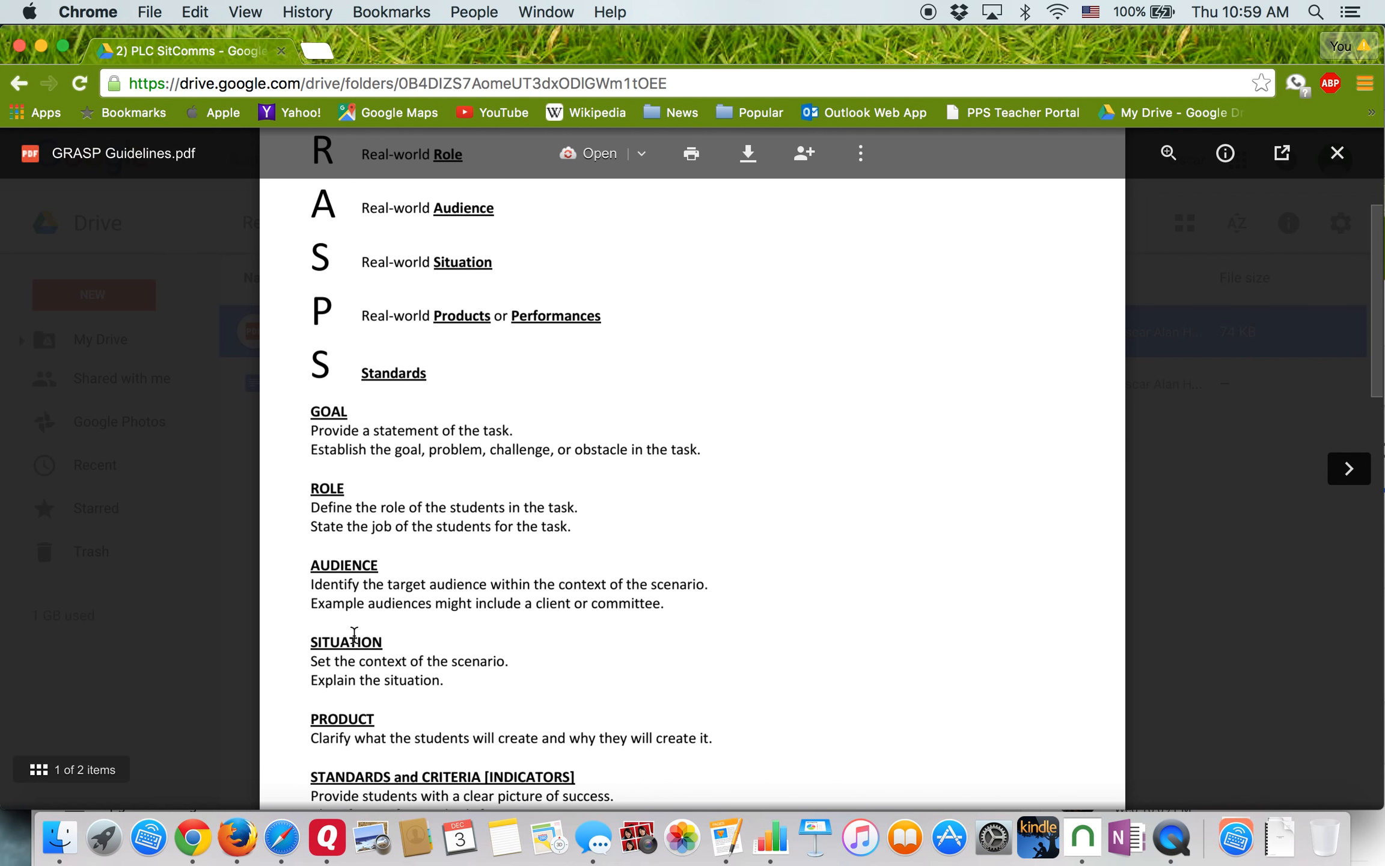
# - Examine the stem statements for constructing a performance task scenario on page 2, from Goal to Standards and Criteria for Success
pyautogui.scroll(-6, 357, 640)
pyautogui.scroll(-13, 357, 640)
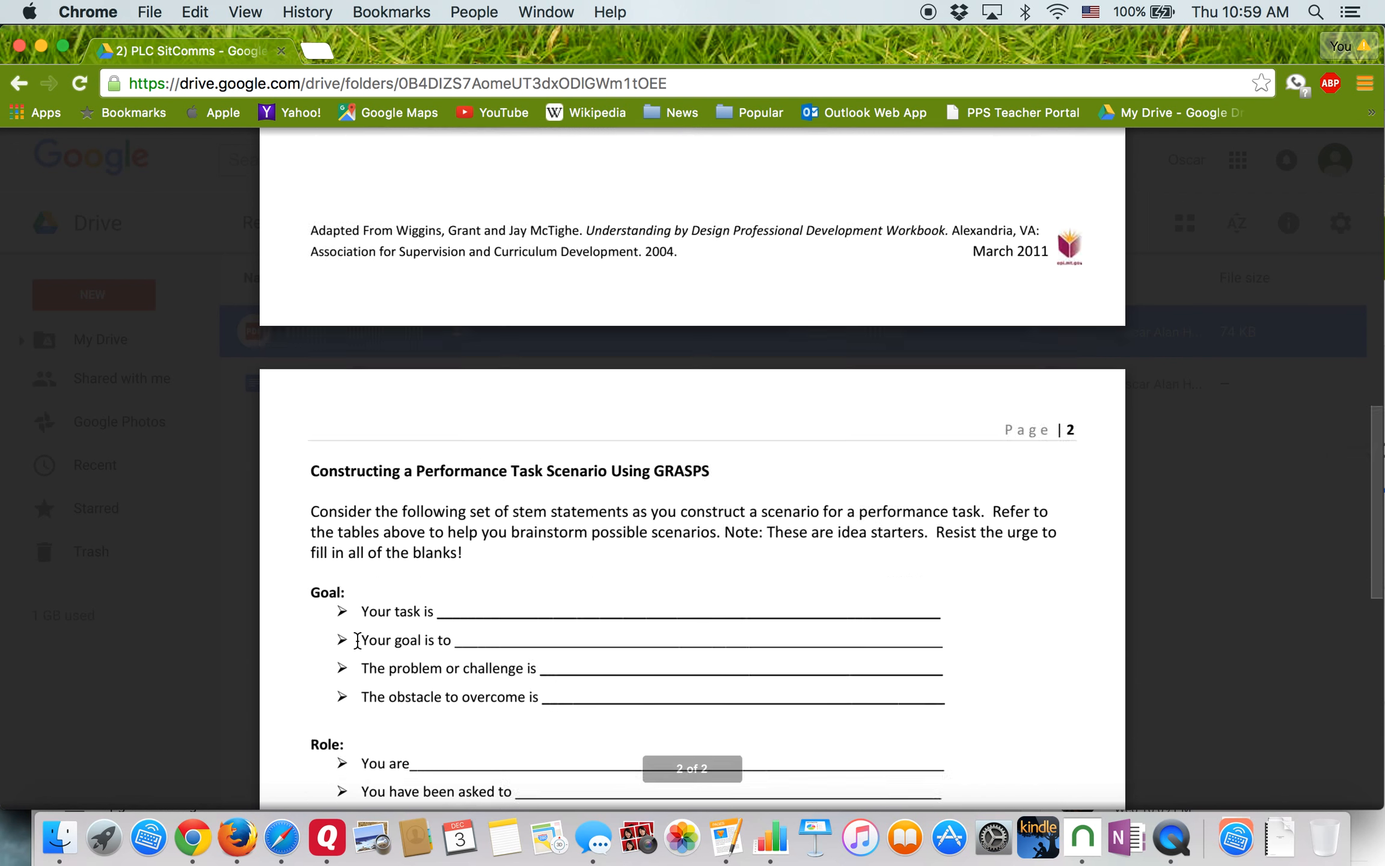
pyautogui.scroll(-1, 358, 640)
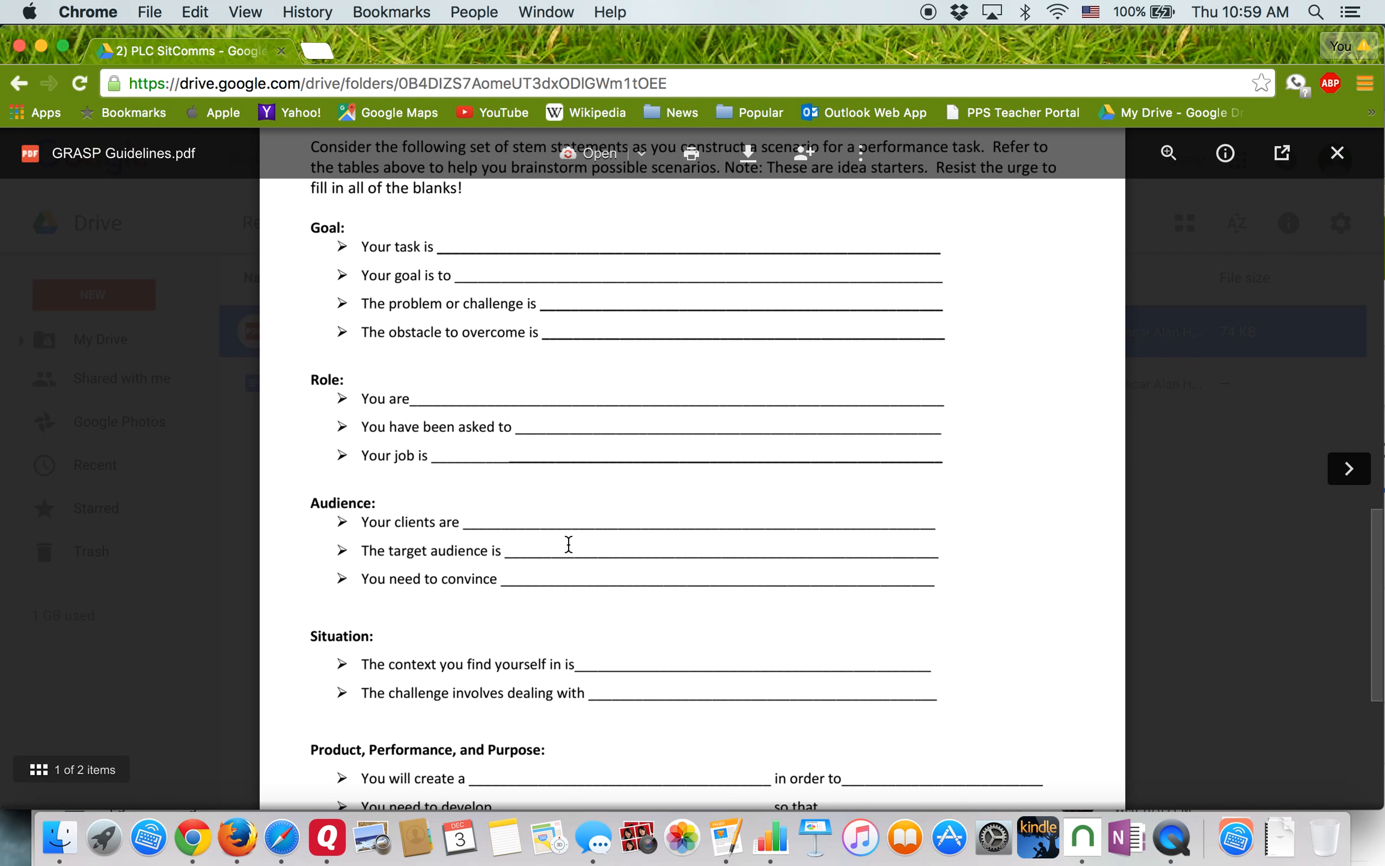
pyautogui.scroll(-5, 568, 545)
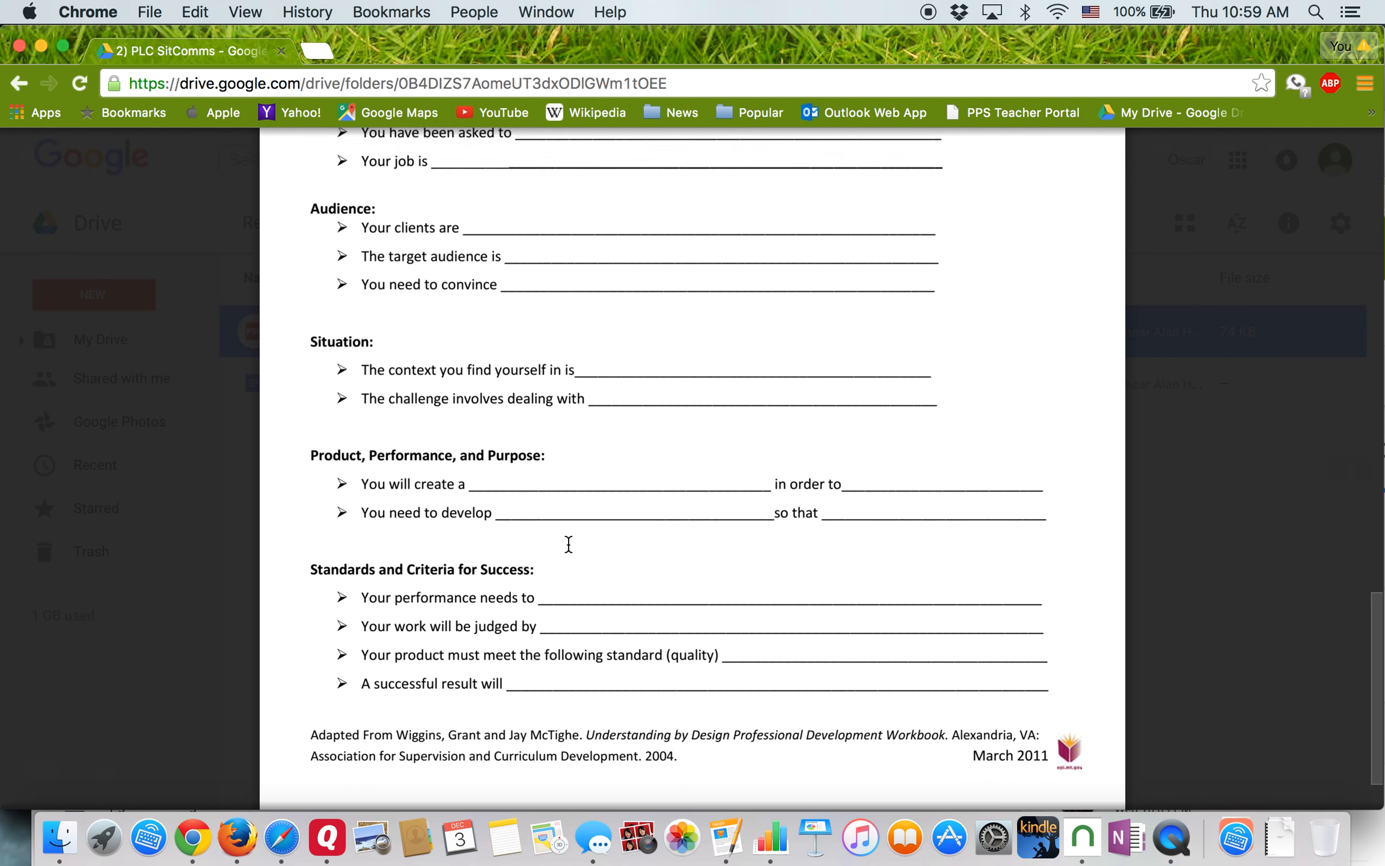
pyautogui.scroll(8, 568, 544)
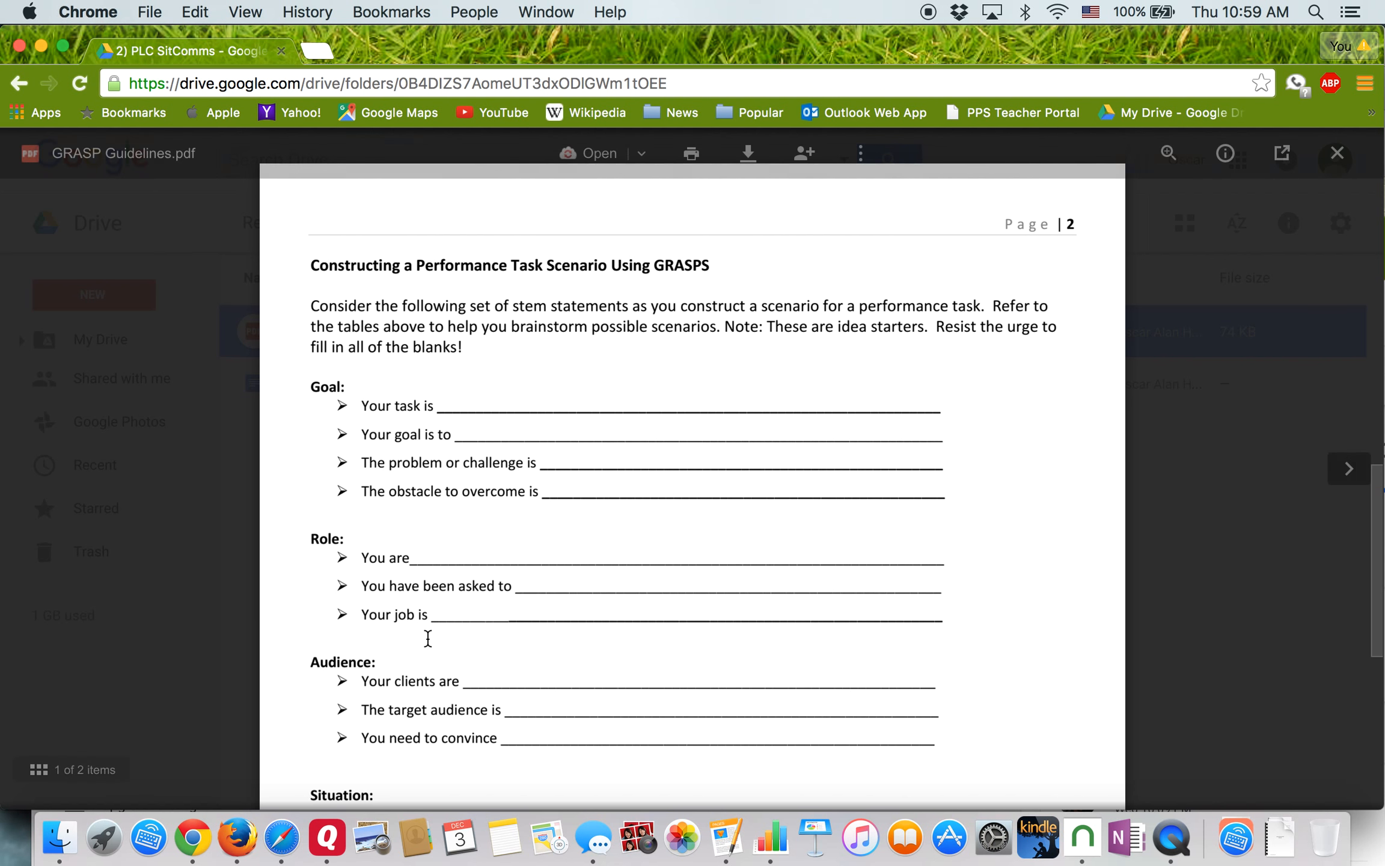
pyautogui.scroll(-3, 672, 575)
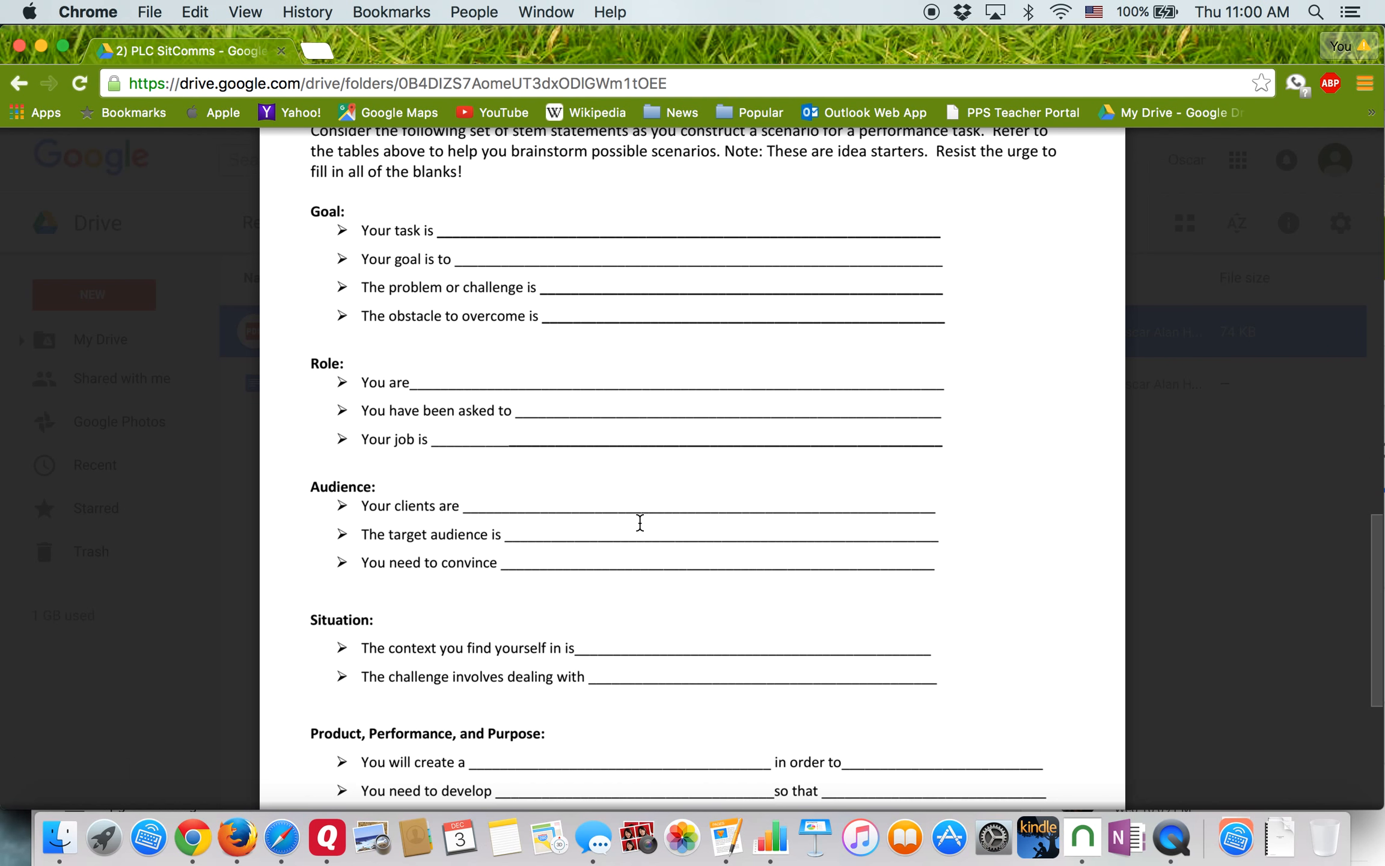
pyautogui.scroll(-2, 691, 646)
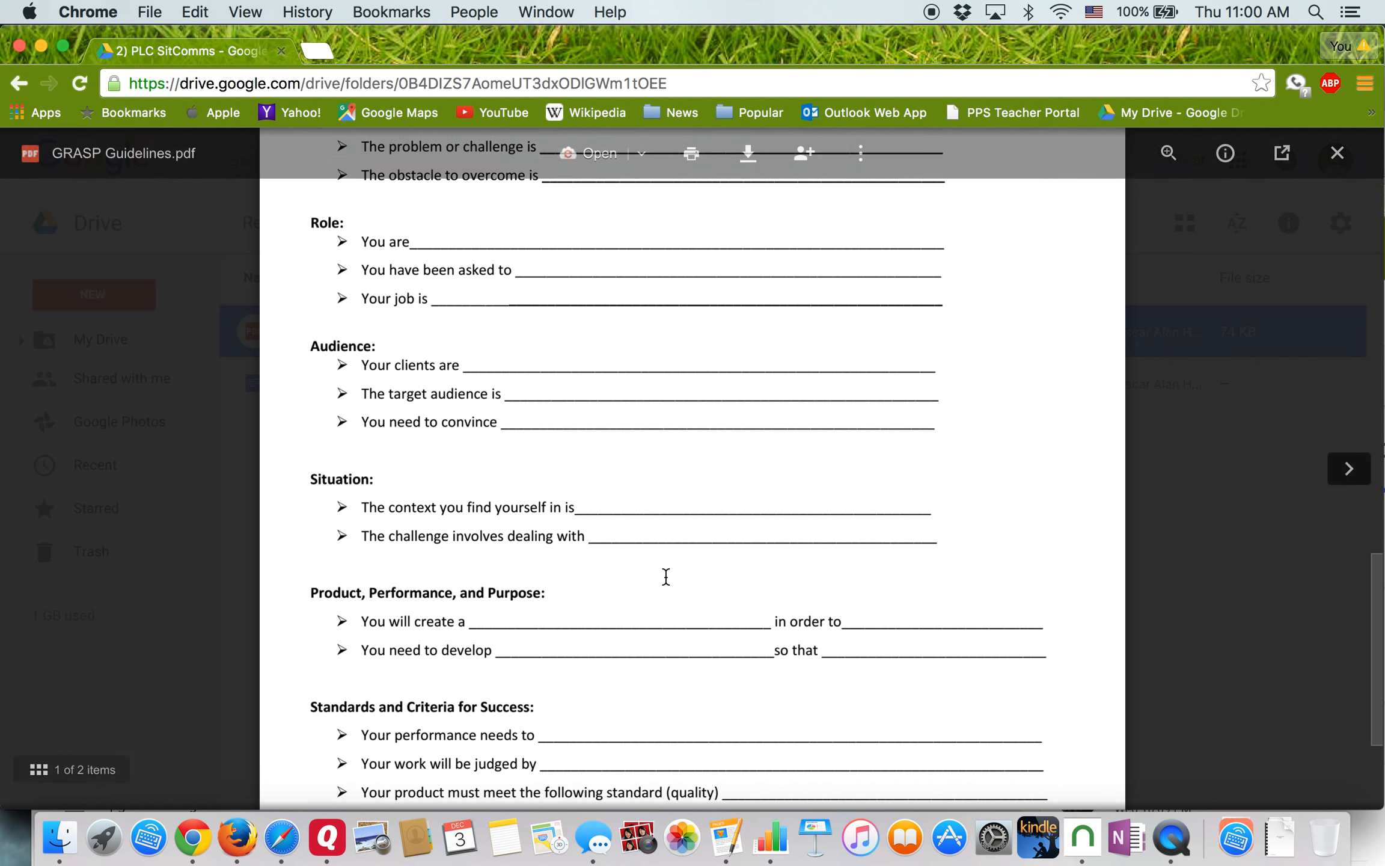
pyautogui.scroll(-3, 689, 613)
pyautogui.scroll(2, 690, 613)
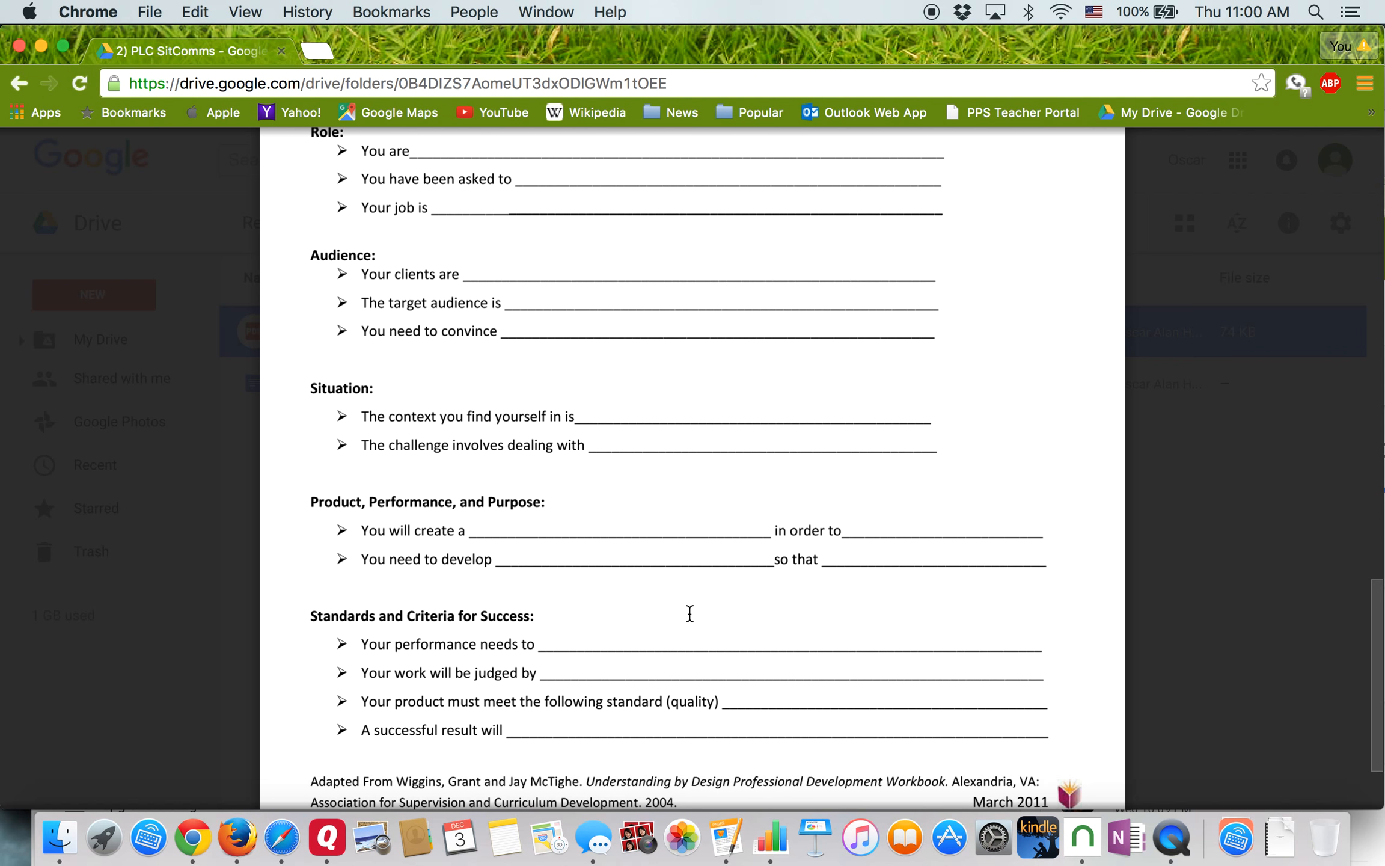
pyautogui.scroll(15, 696, 587)
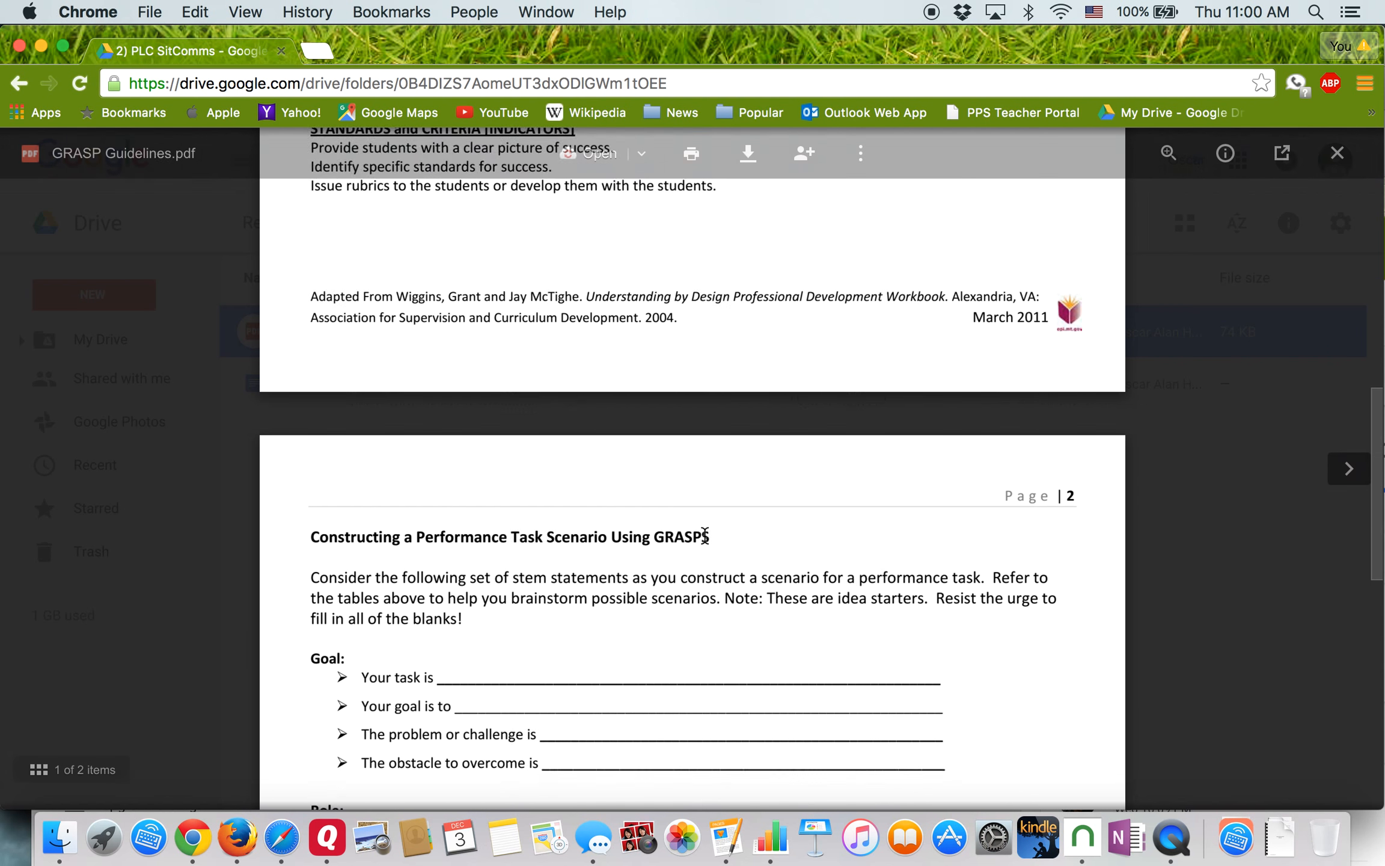
pyautogui.scroll(8, 704, 535)
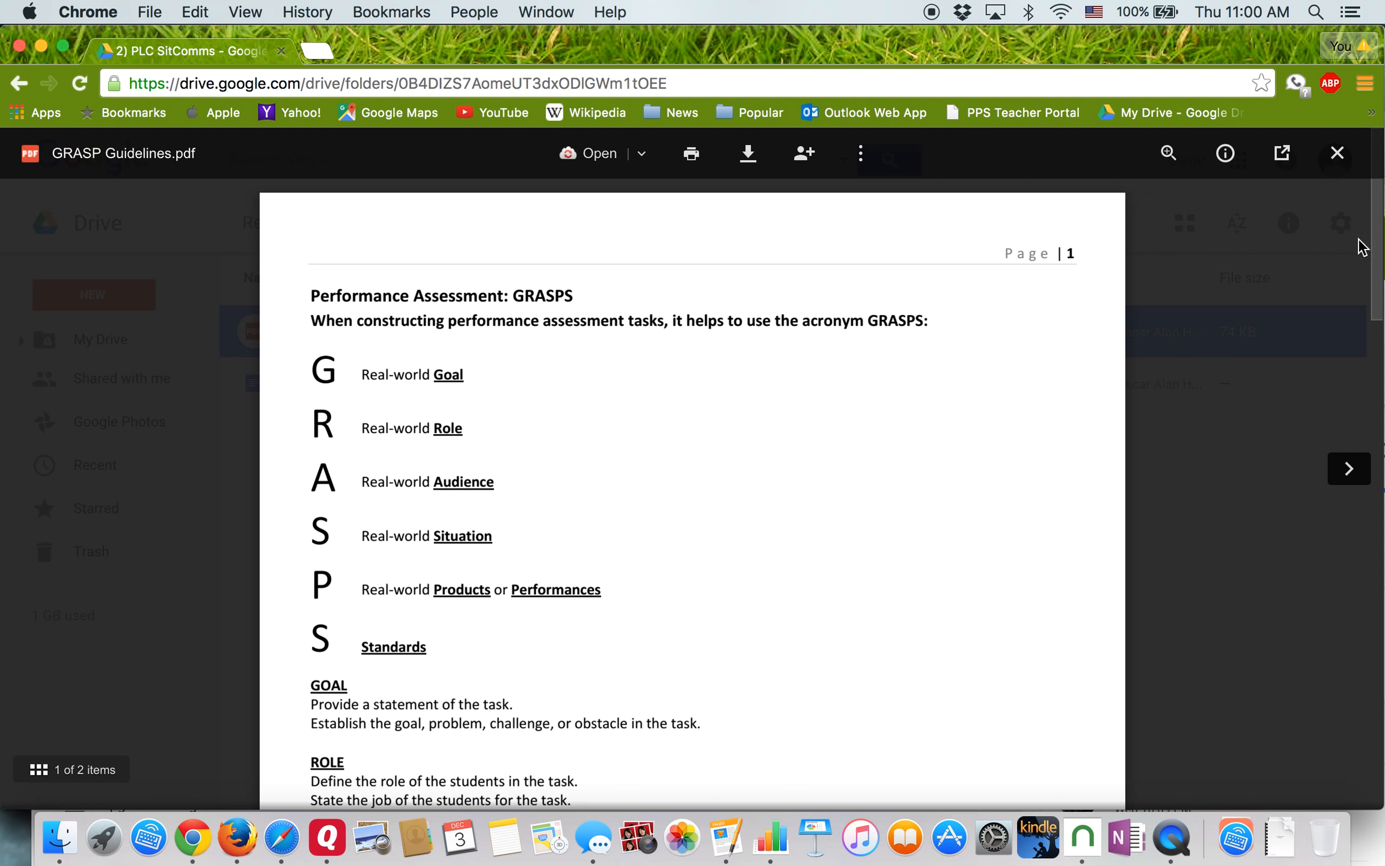
# - Close the GRASP Guidelines preview and open the Interpersonal Communication Situations document from the same folder
pyautogui.click(1338, 154)
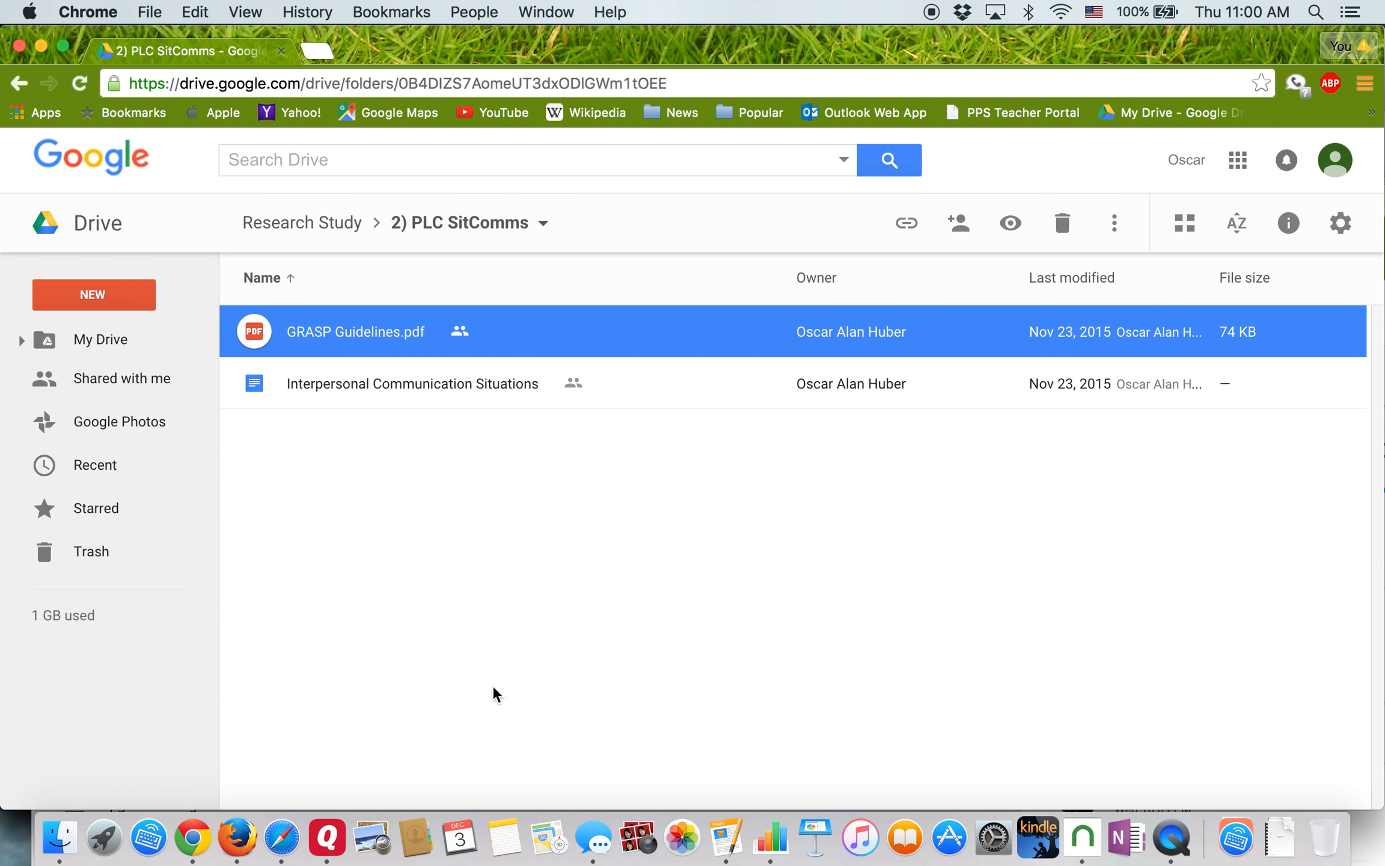
pyautogui.click(364, 387)
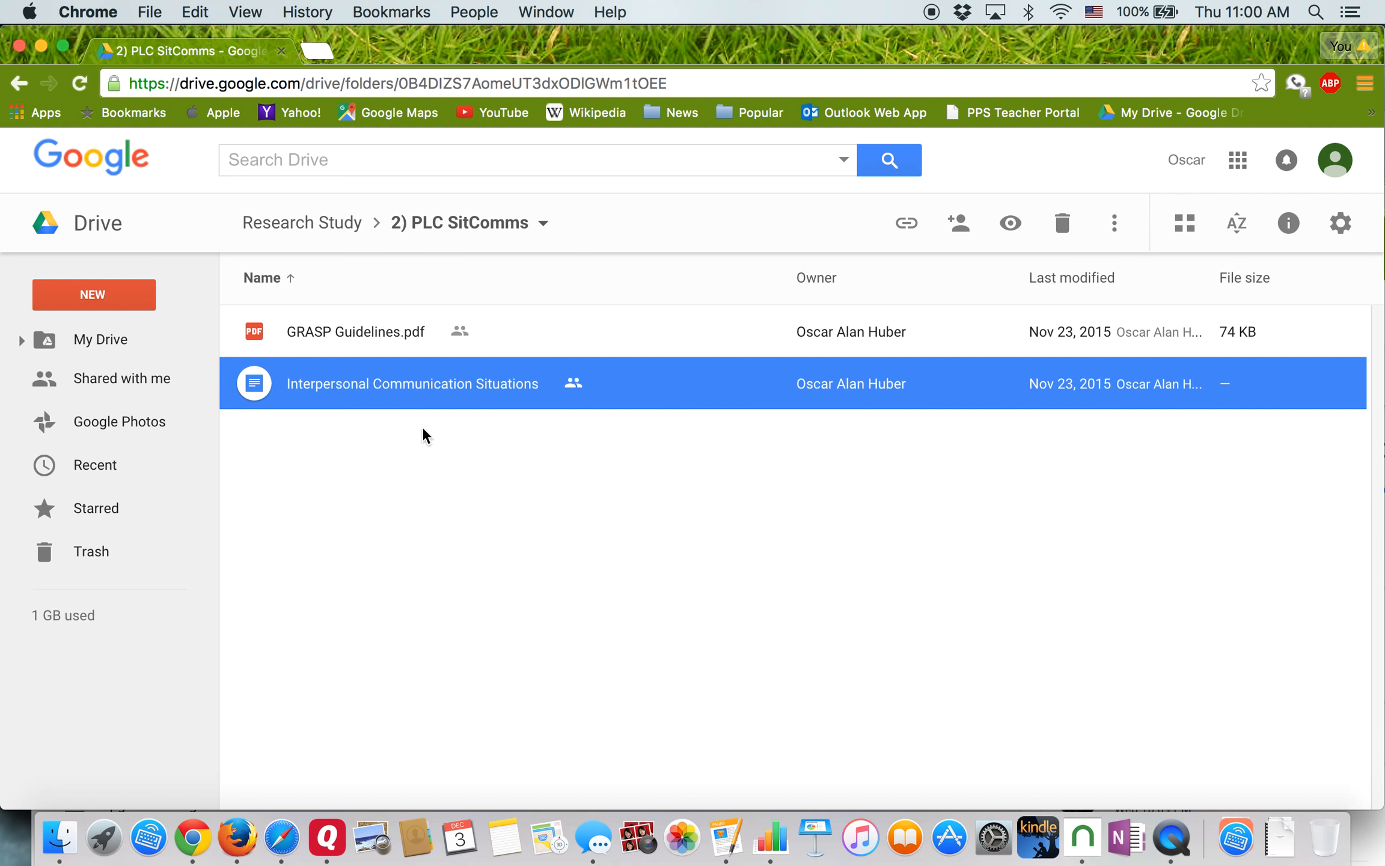
pyautogui.doubleClick(377, 382)
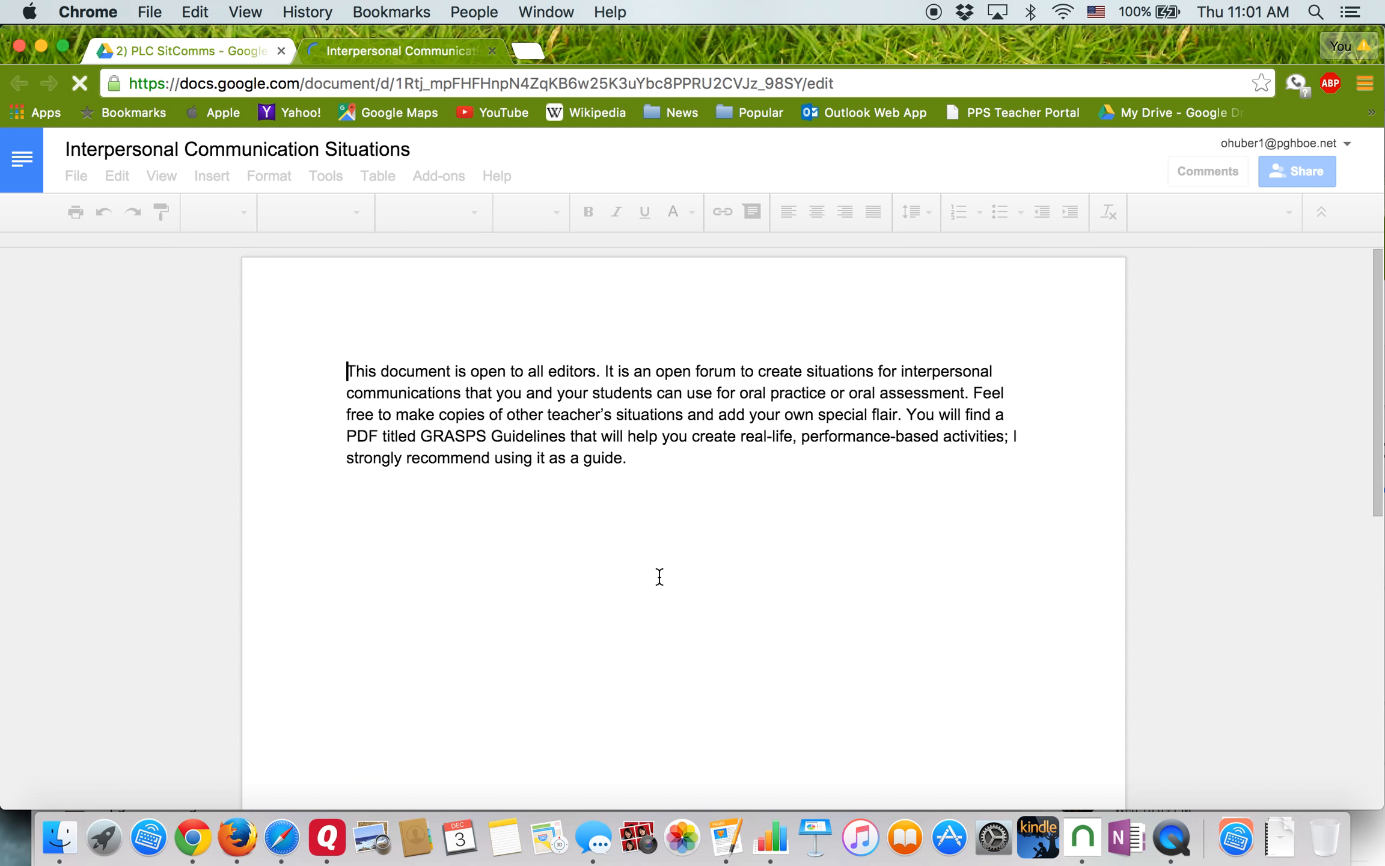
# - Read the introductory instructions in Interpersonal Communication Situations and look over the space for teachers' situations
pyautogui.click(616, 494)
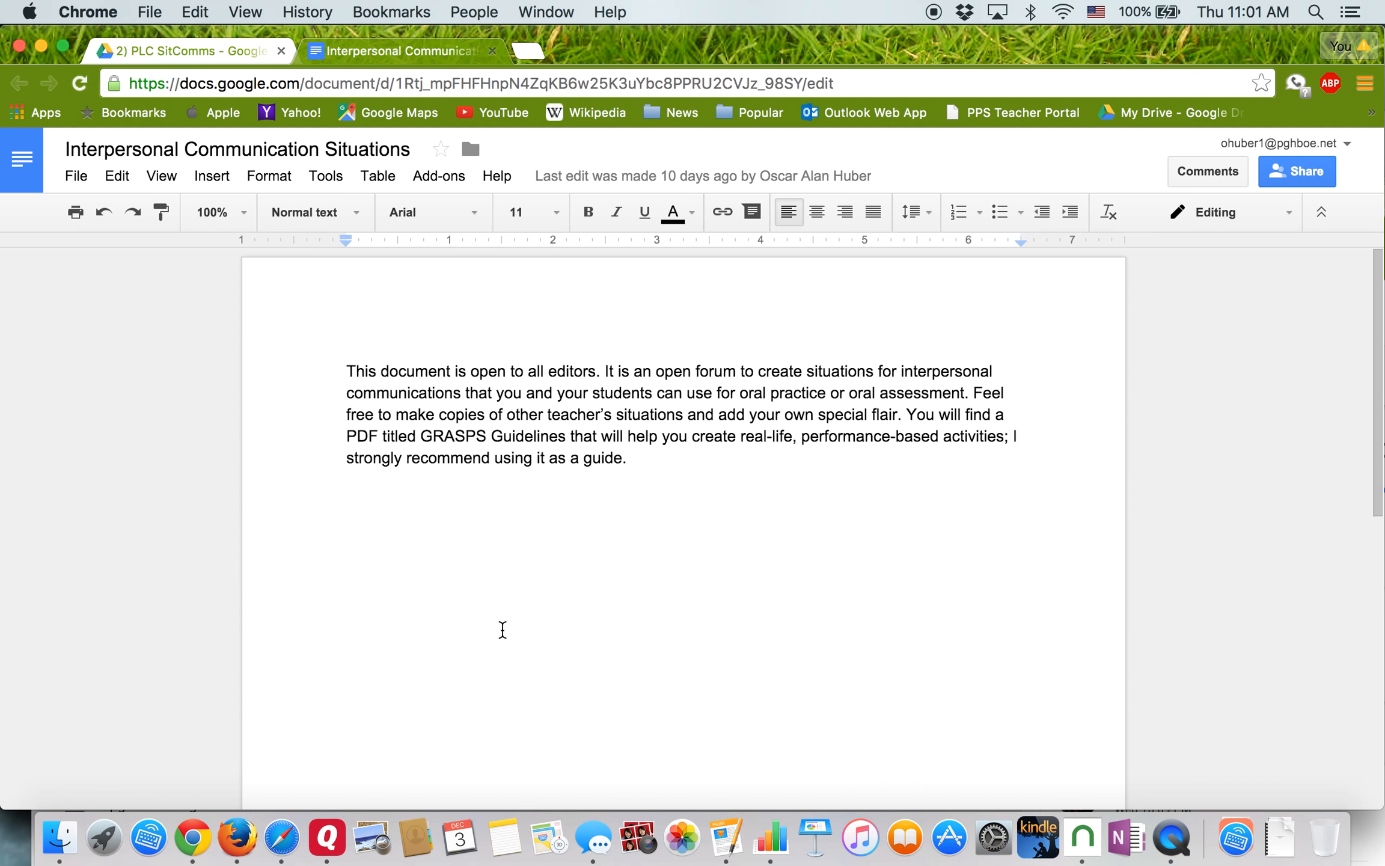
pyautogui.scroll(-3, 510, 649)
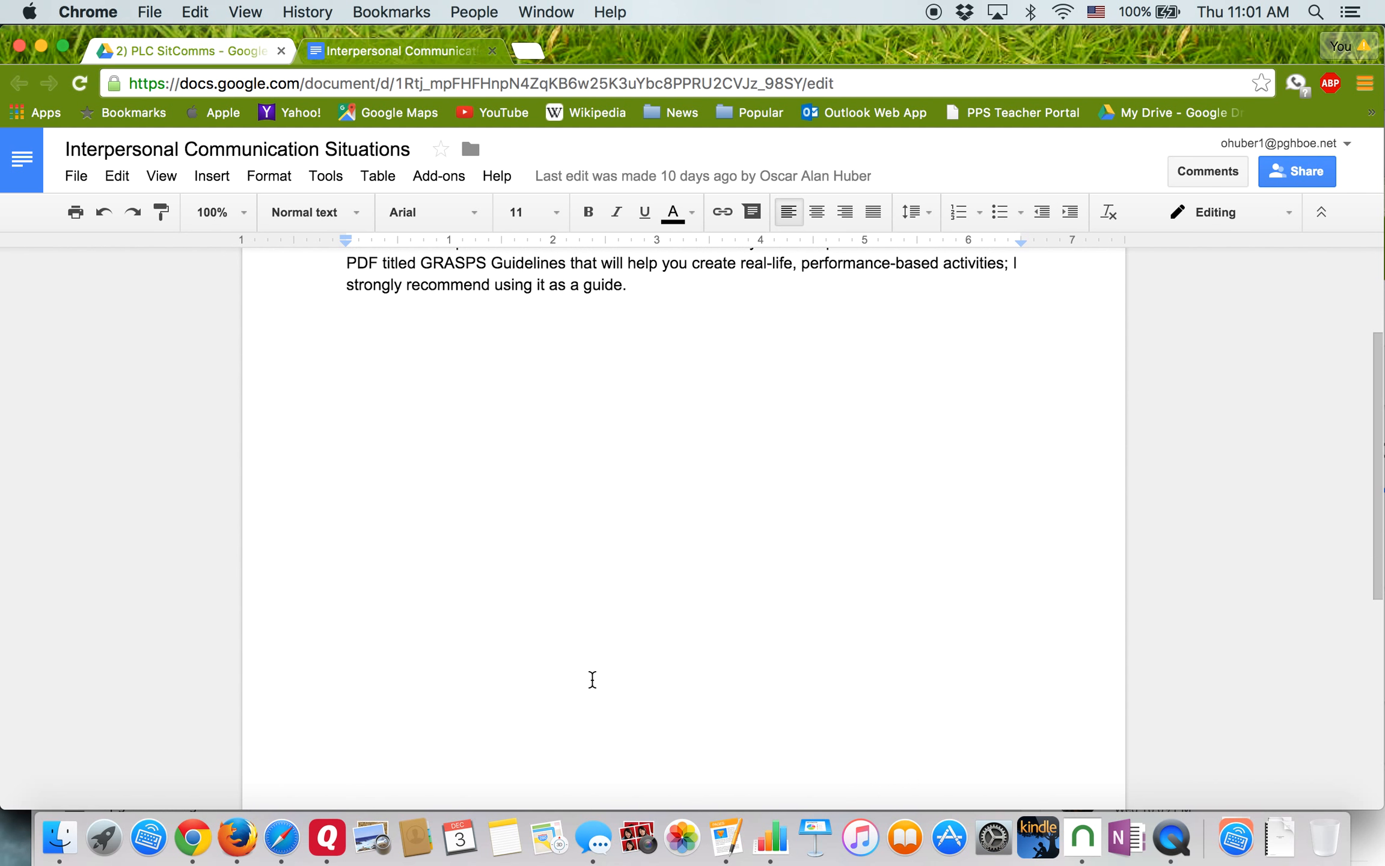
pyautogui.scroll(3, 694, 559)
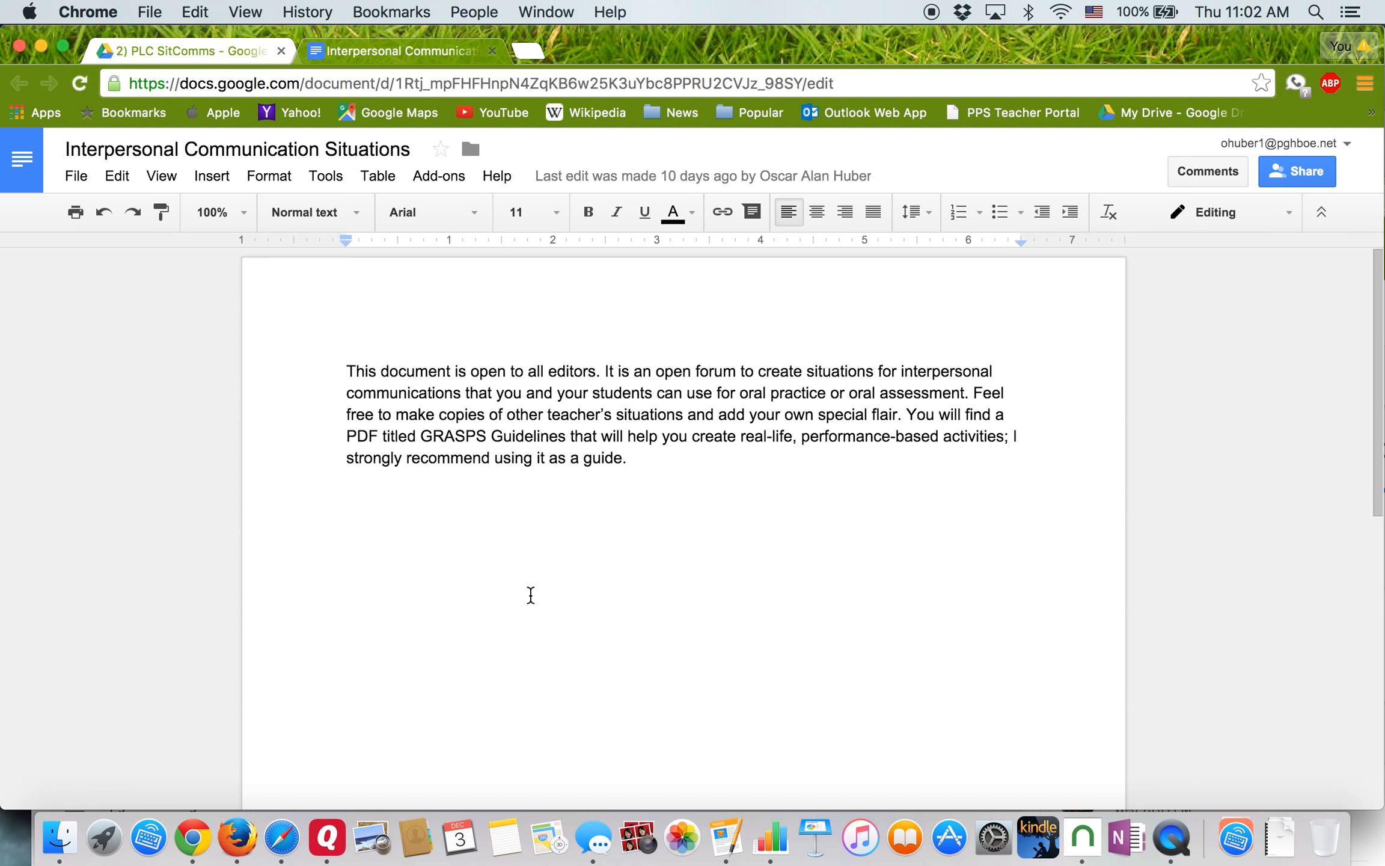
pyautogui.scroll(-10, 590, 683)
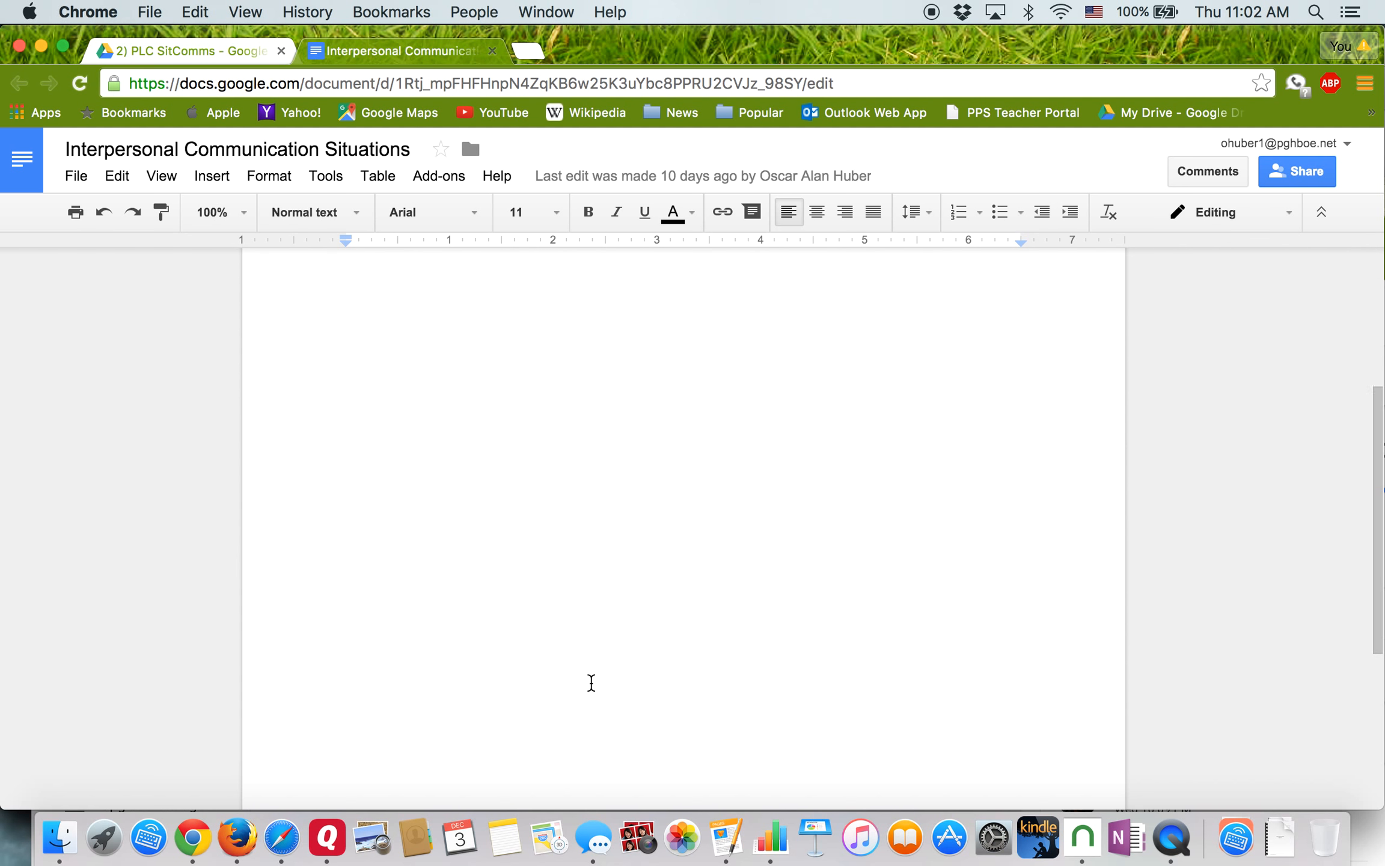
pyautogui.scroll(5, 591, 683)
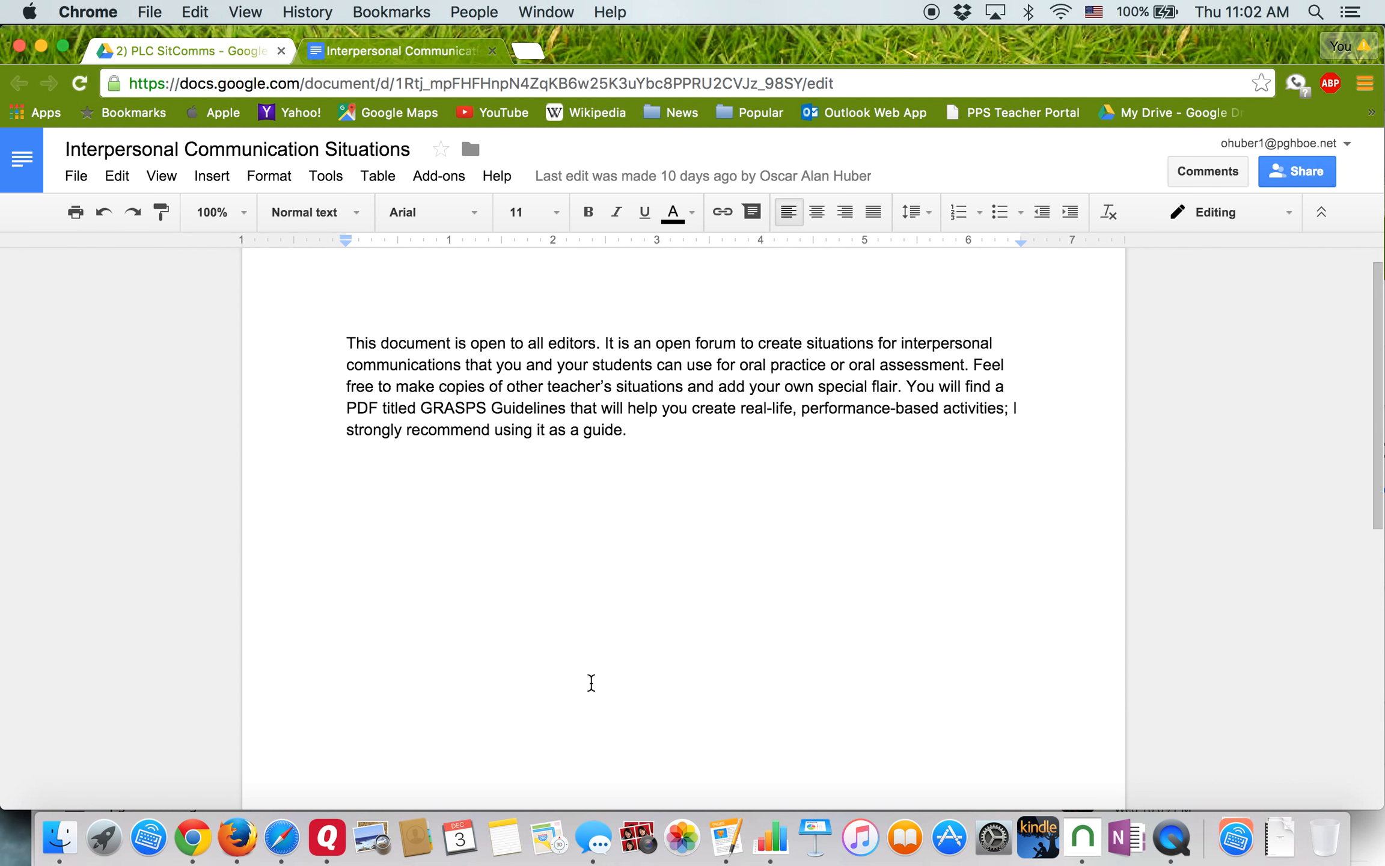
# - Look over the blank area below the introductory paragraph in Interpersonal Communication Situations, from the page's start to its lower part
pyautogui.scroll(-3, 591, 683)
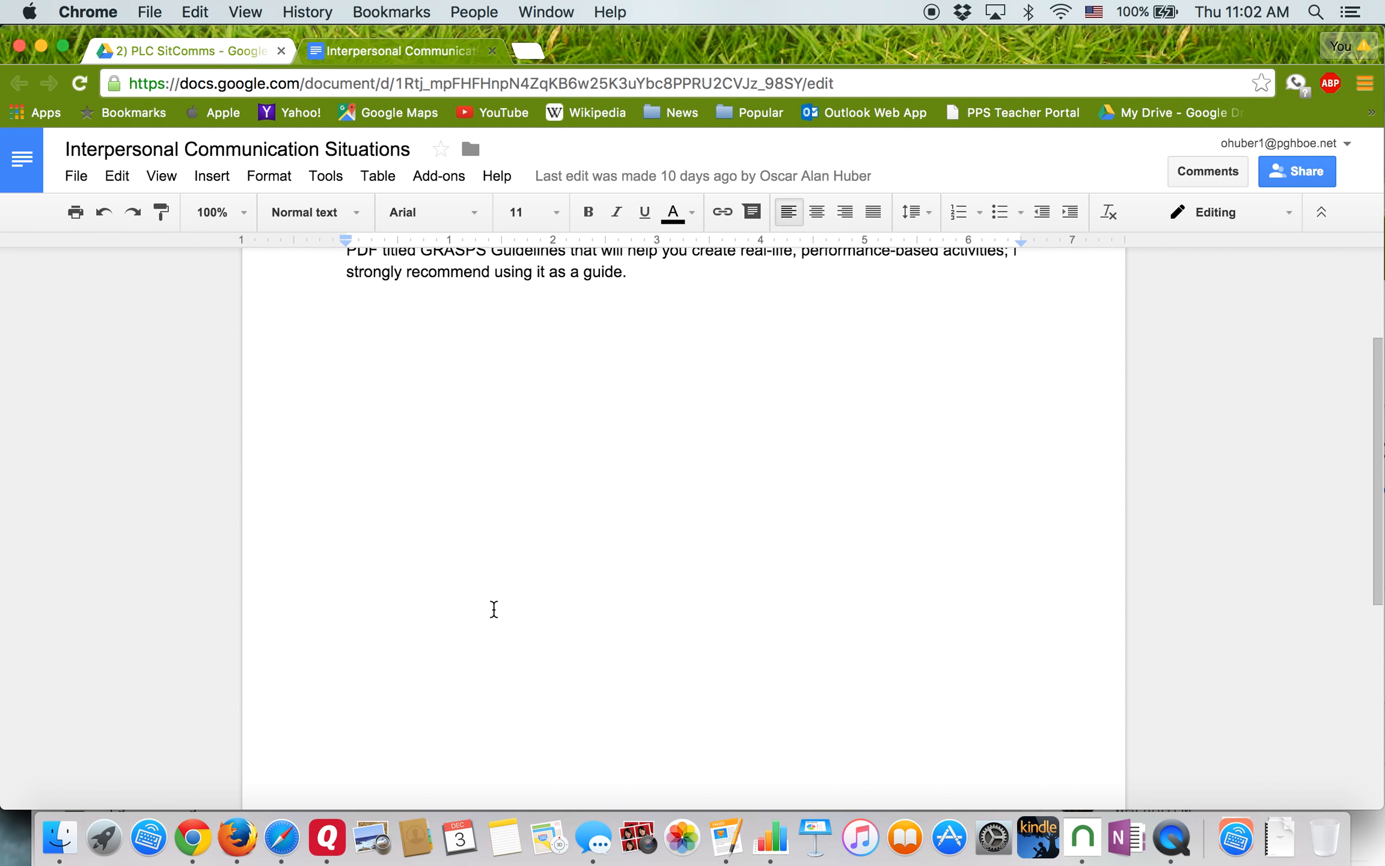
pyautogui.scroll(-2, 569, 687)
pyautogui.scroll(8, 570, 687)
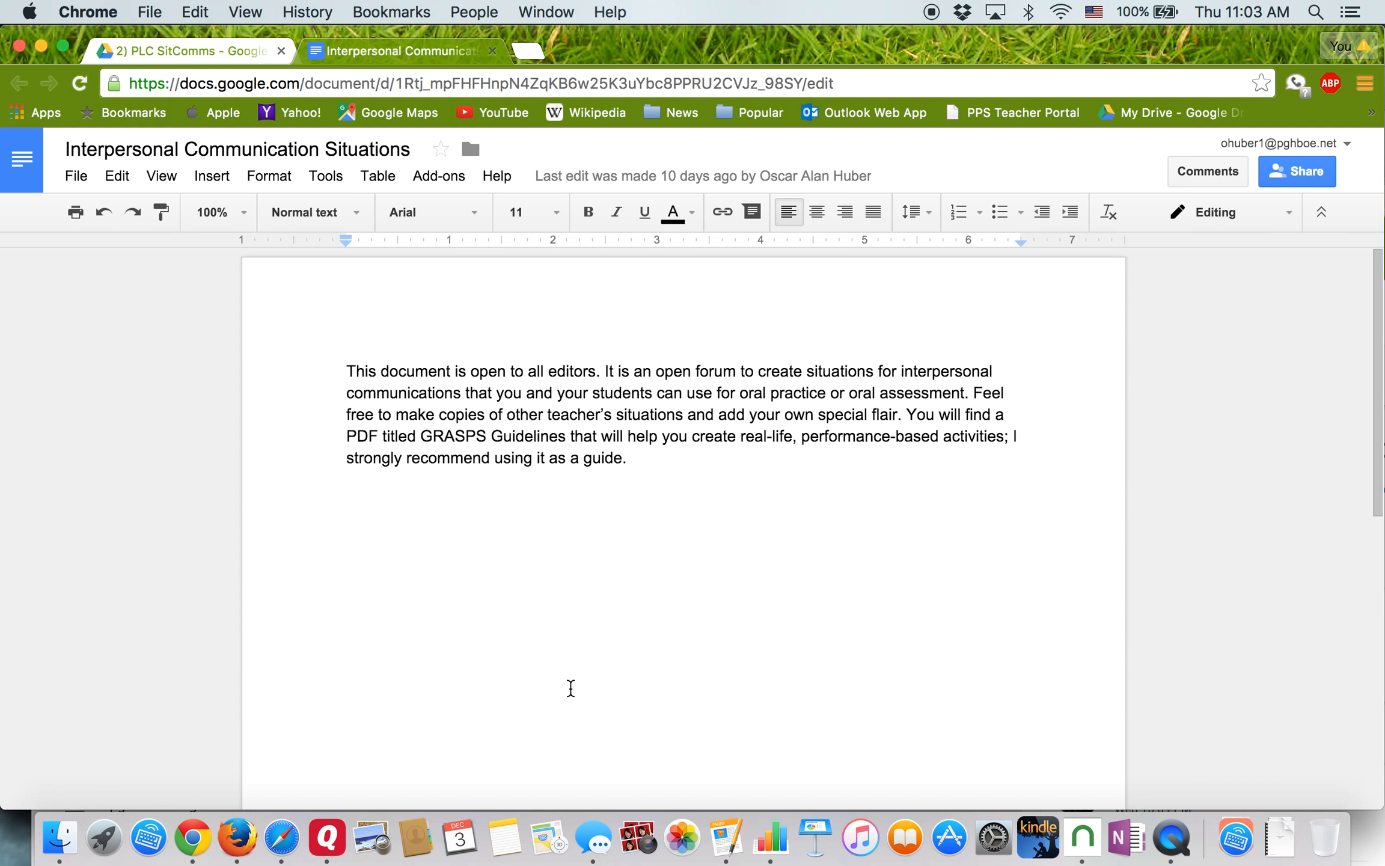
# - Close Interpersonal Communication Situations and view the options for creating or uploading items in the 2) PLC SitComms folder
pyautogui.click(493, 52)
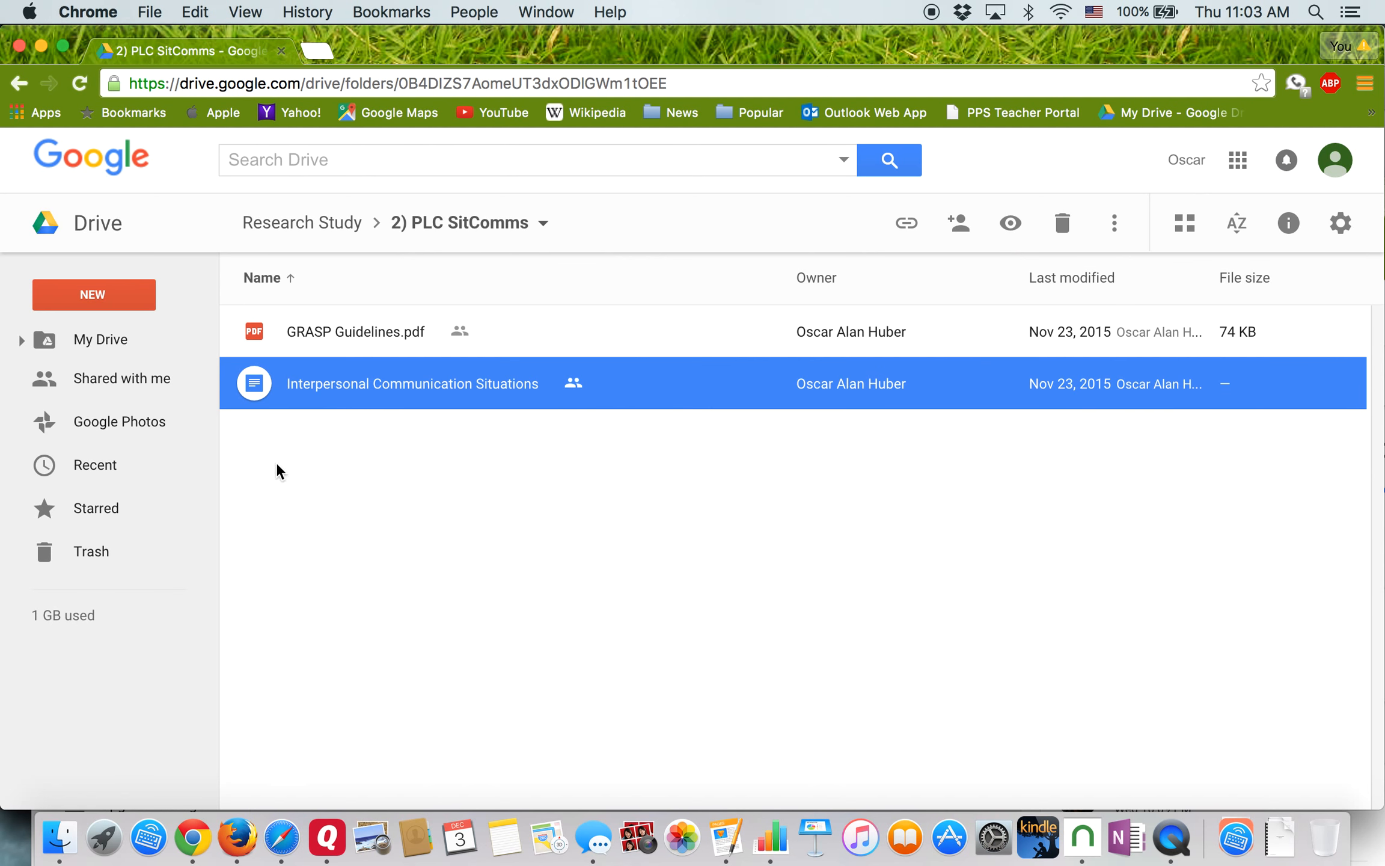
pyautogui.click(86, 294)
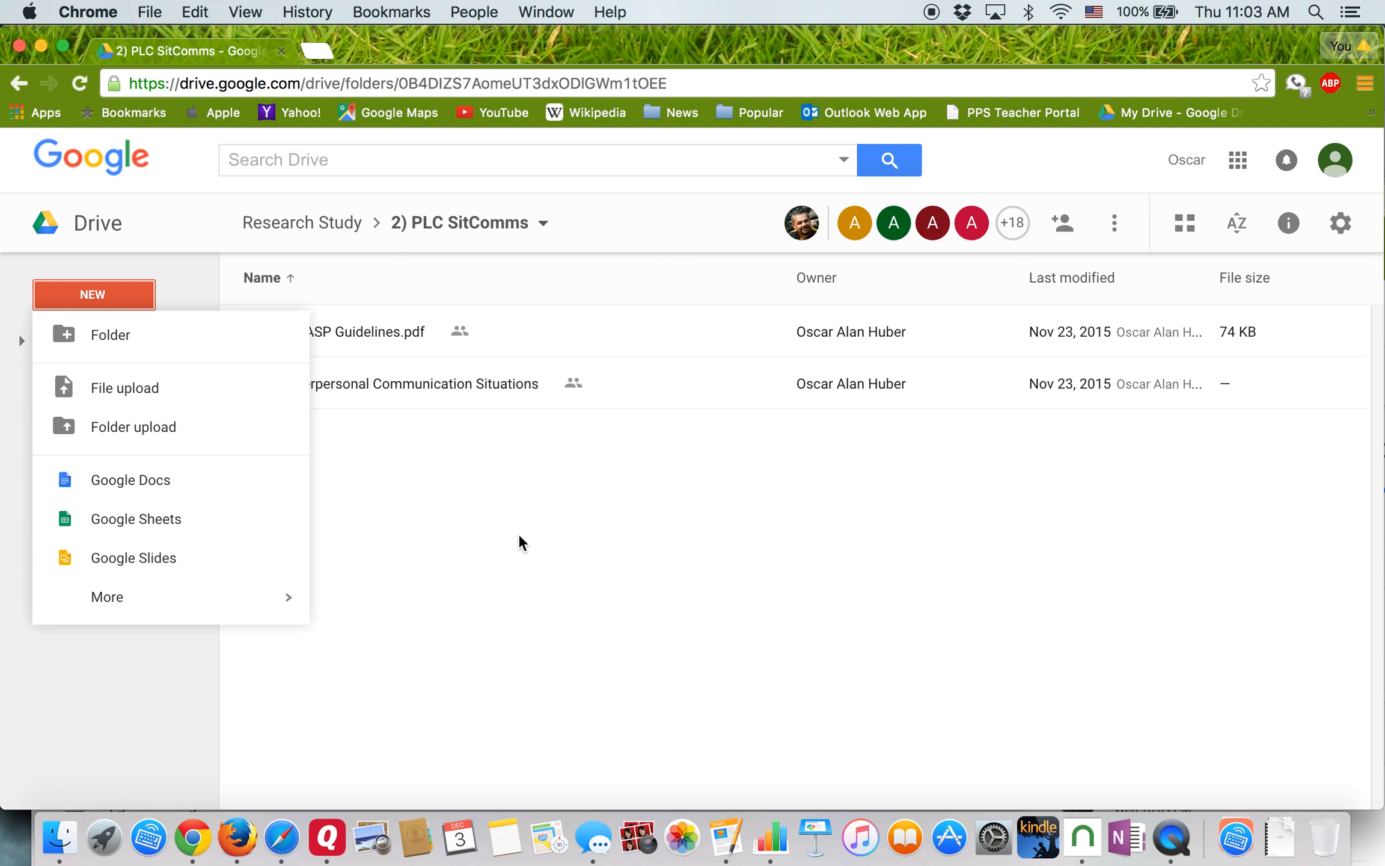
pyautogui.click(459, 489)
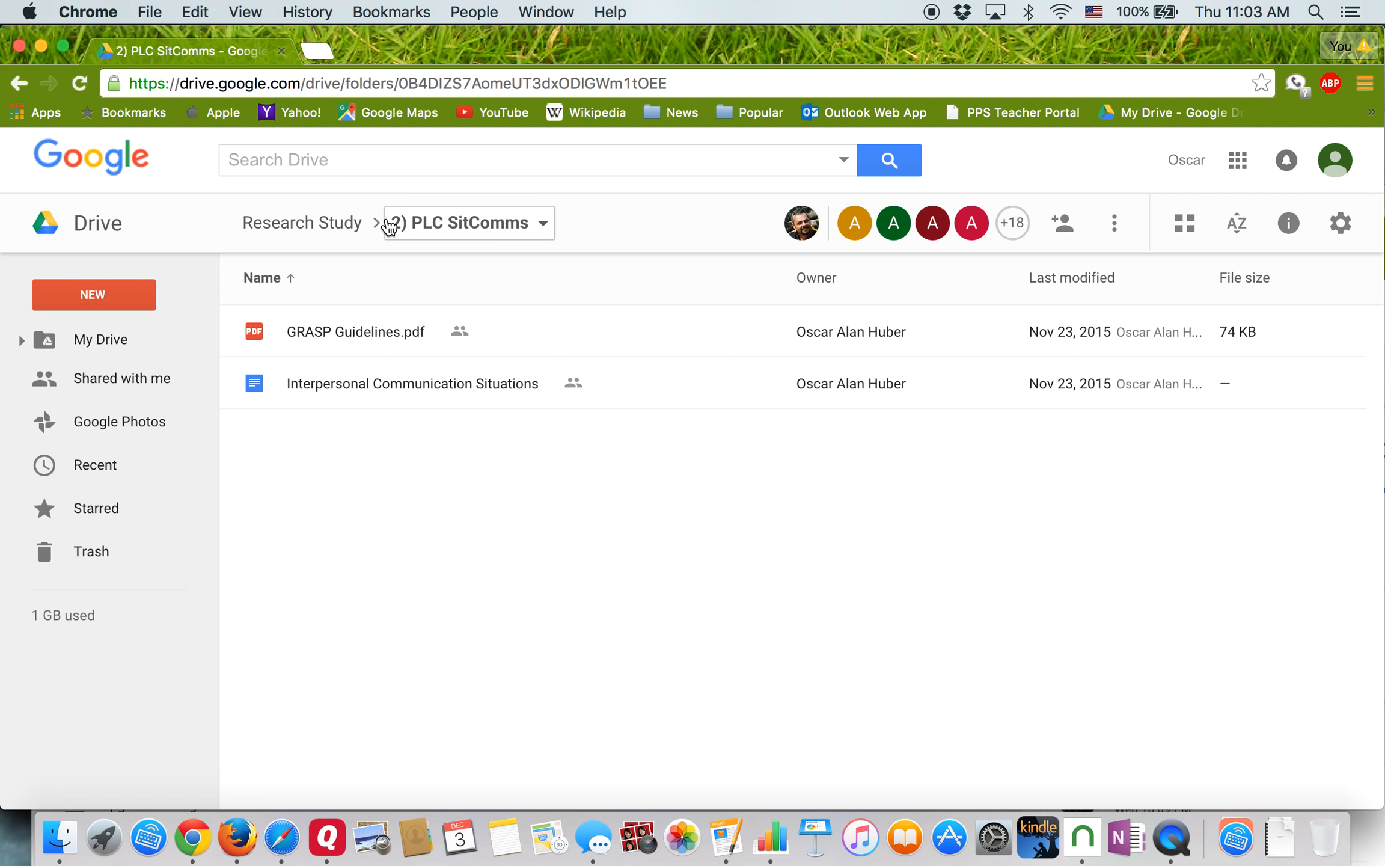
# - Return to the Research Study folder and open its 3) Oral Proficiency Checklists subfolder
pyautogui.click(317, 229)
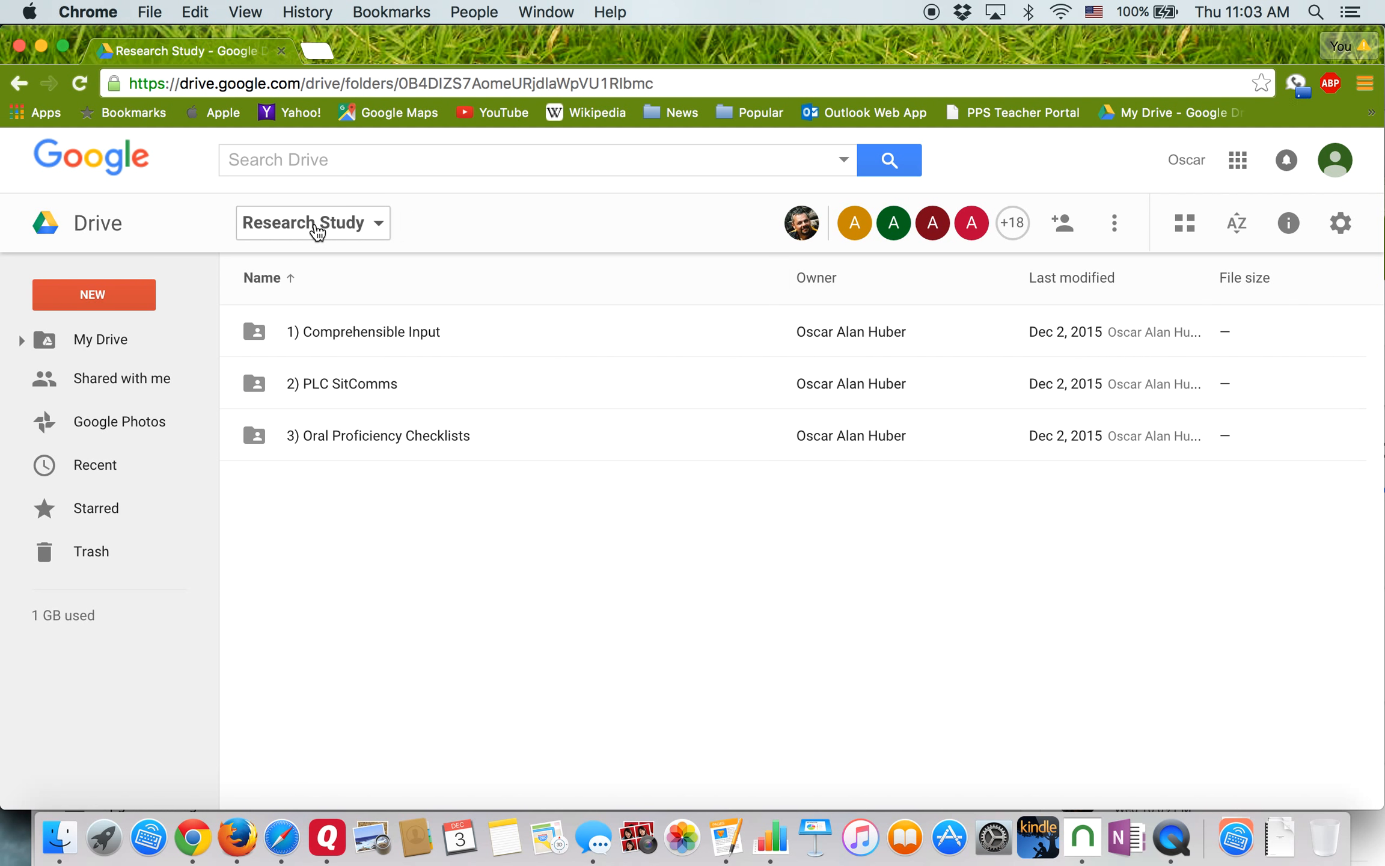
pyautogui.click(334, 445)
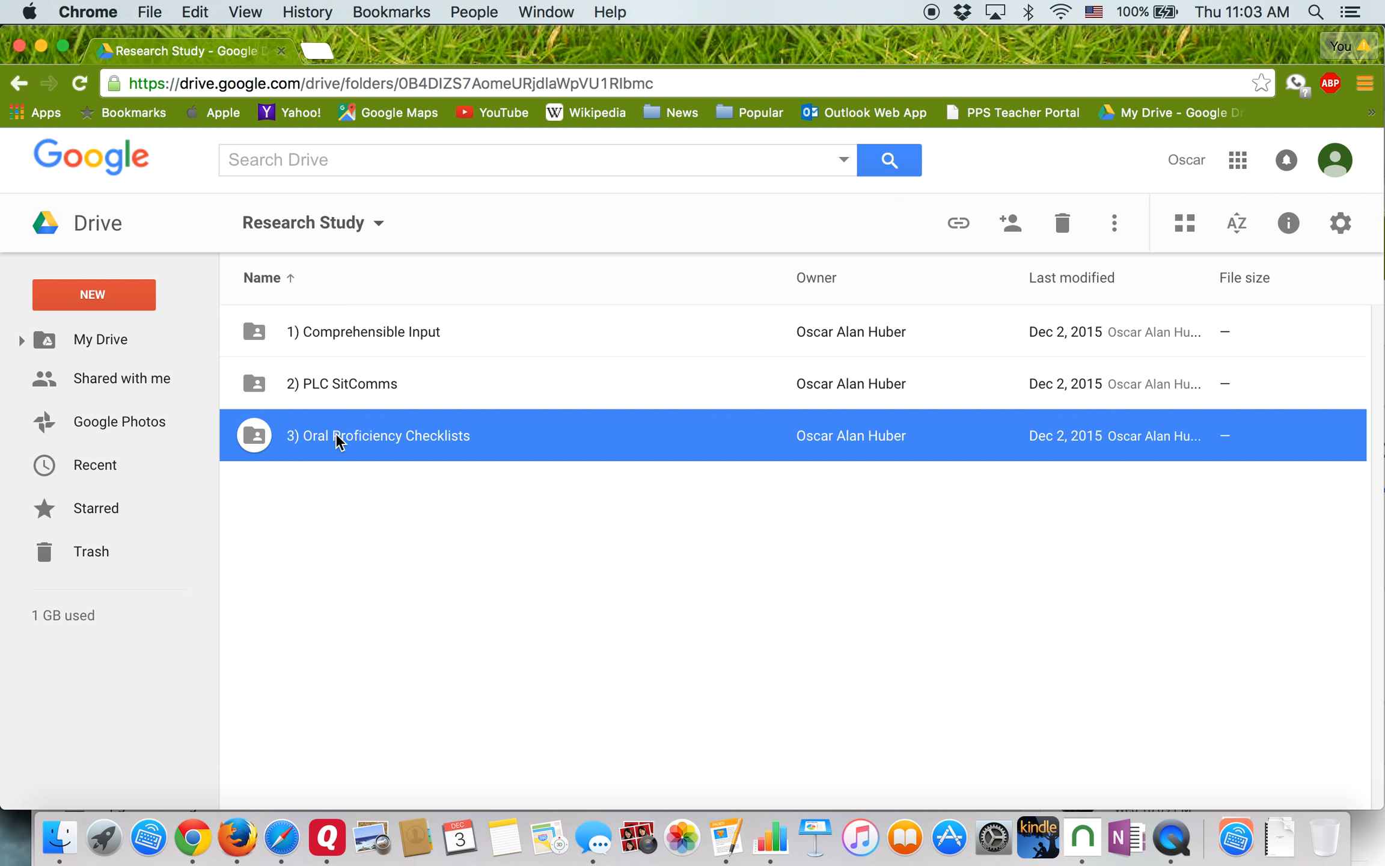
pyautogui.doubleClick(364, 437)
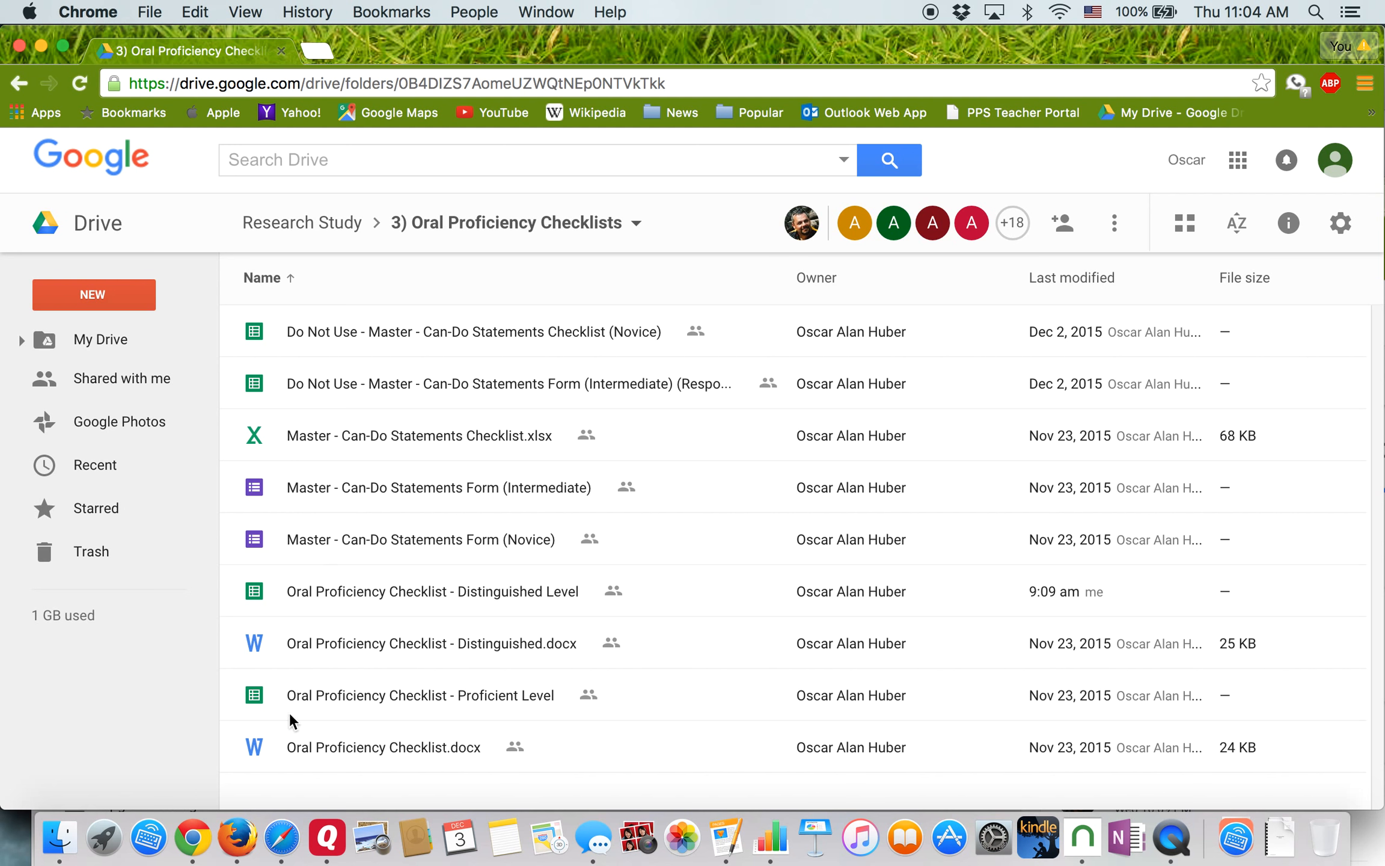
# - Preview Oral Proficiency Checklist.docx, examine its rating scale and topic sections, and close the preview
pyautogui.click(262, 748)
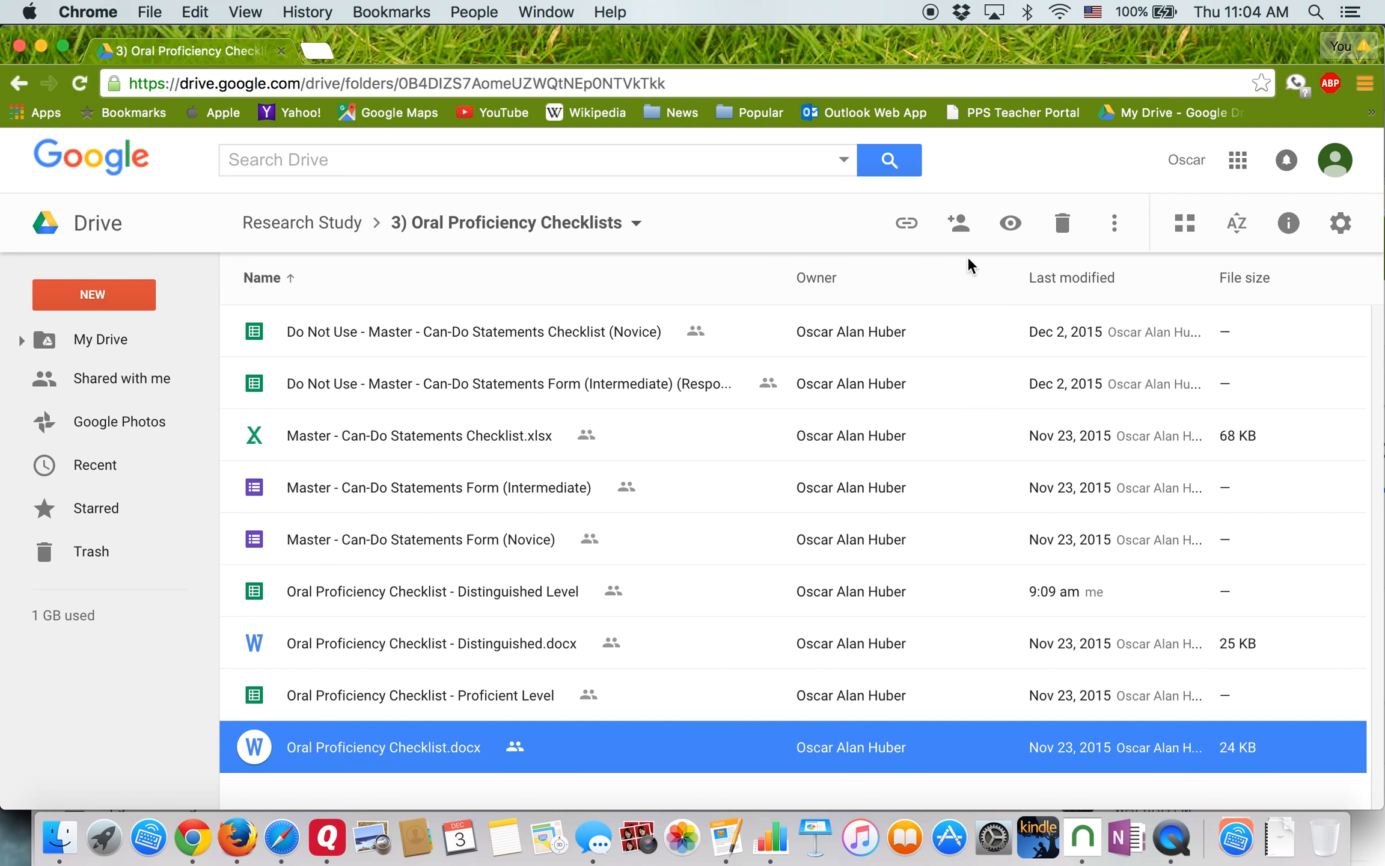
pyautogui.click(1010, 225)
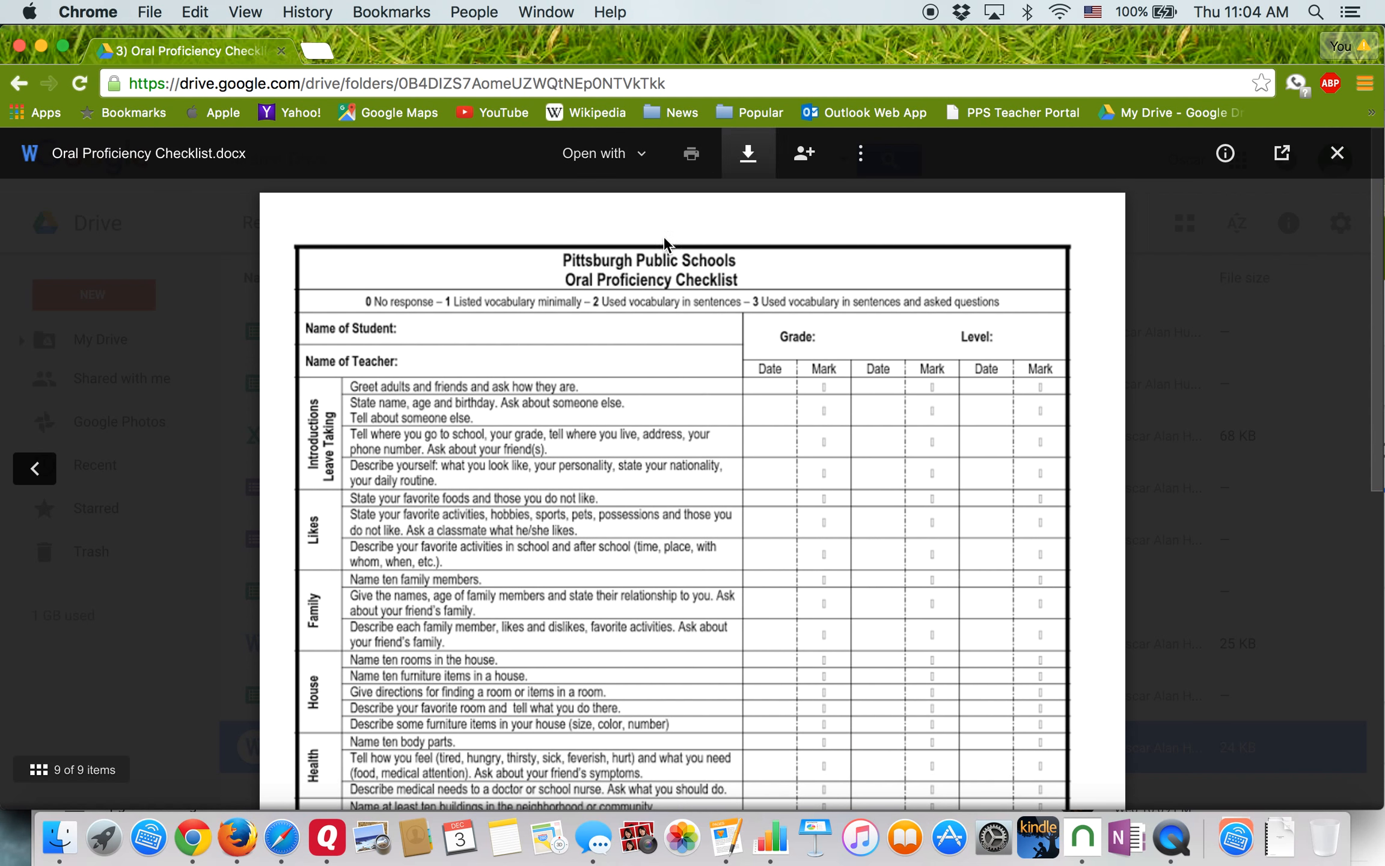
pyautogui.scroll(-2, 483, 748)
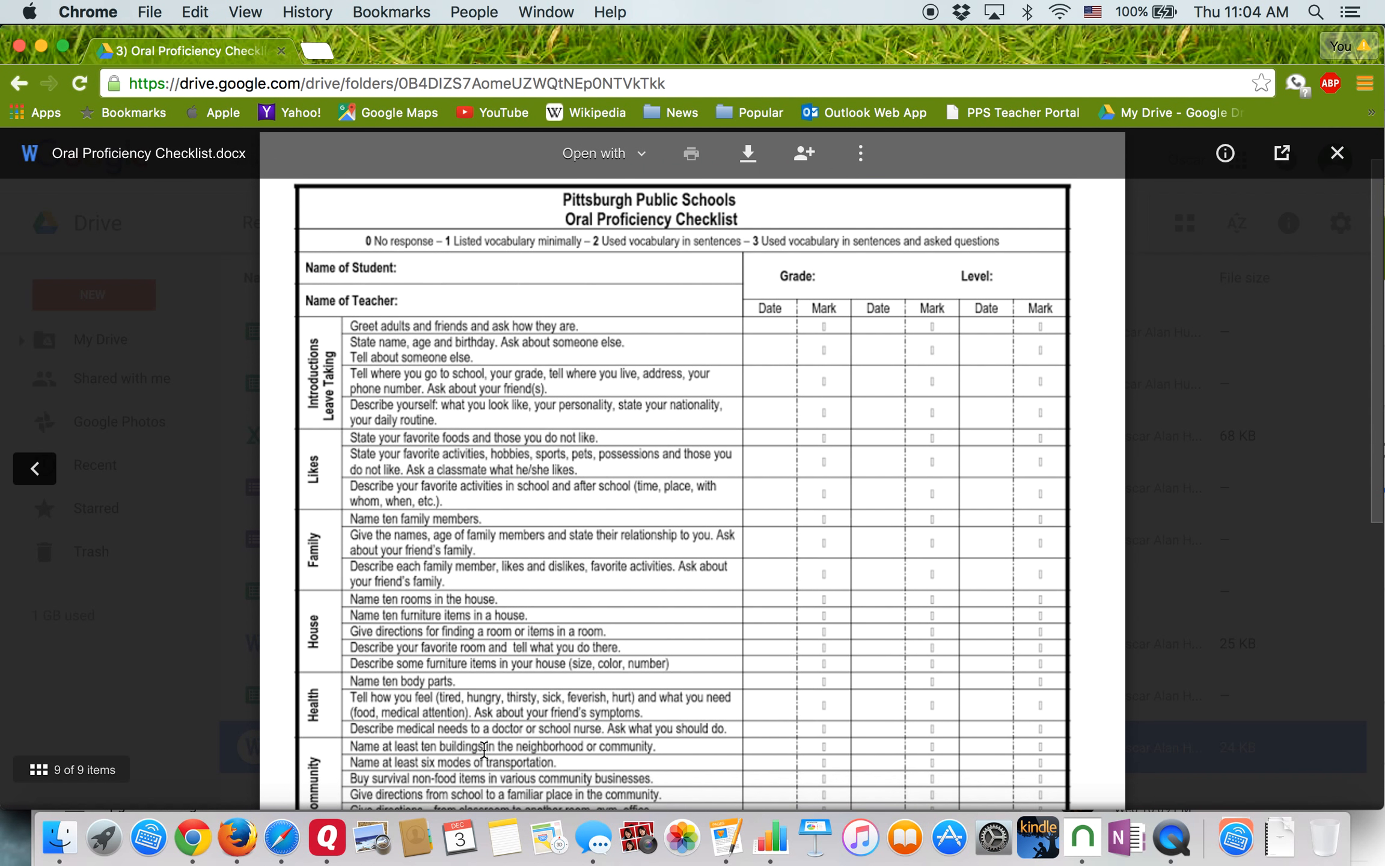
pyautogui.scroll(2, 483, 748)
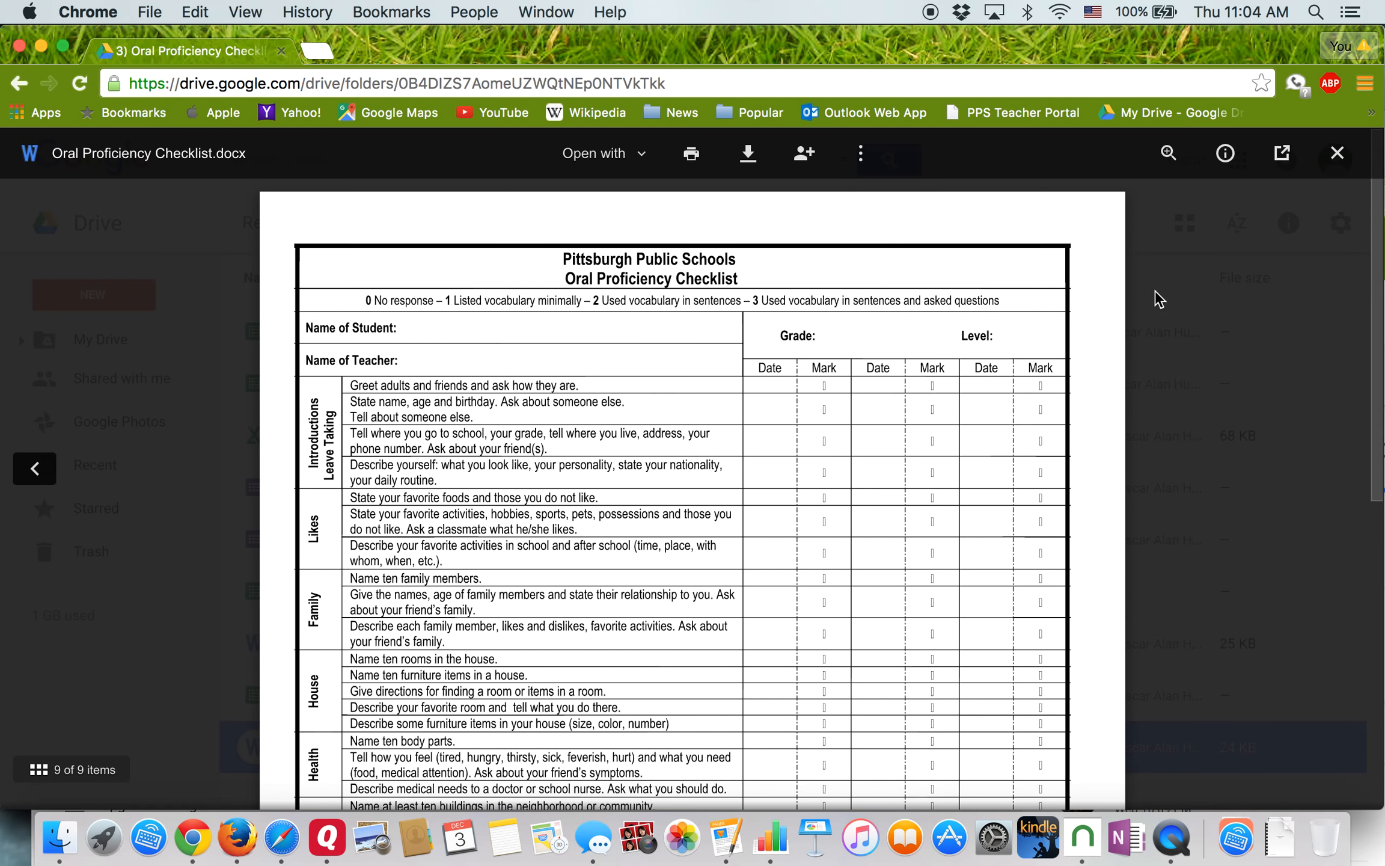
pyautogui.click(1347, 155)
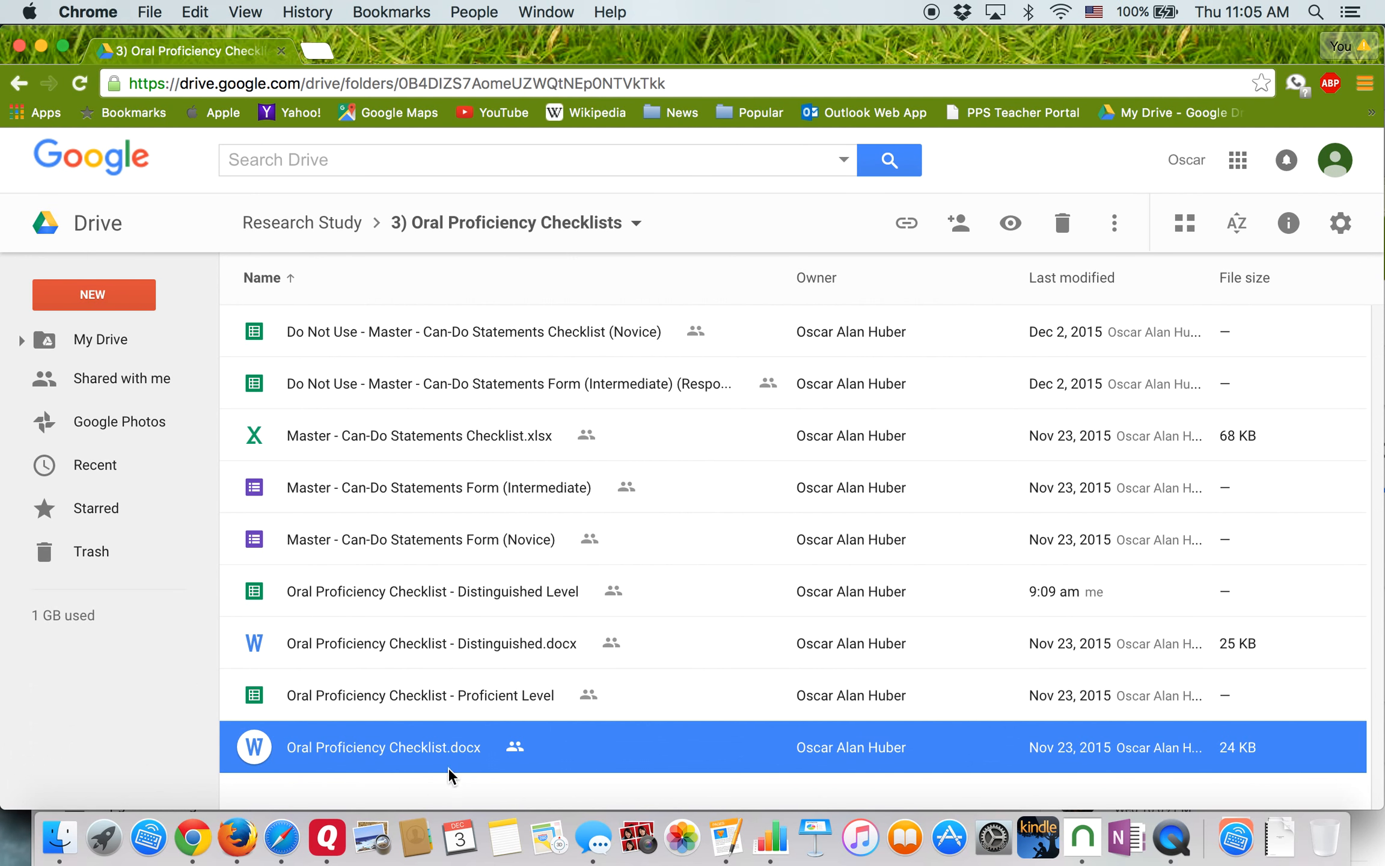
# - Preview Master - Can-Do Statements Checklist.xlsx, examine its statements from the NL rows through the AM rows, and close the preview
pyautogui.click(391, 648)
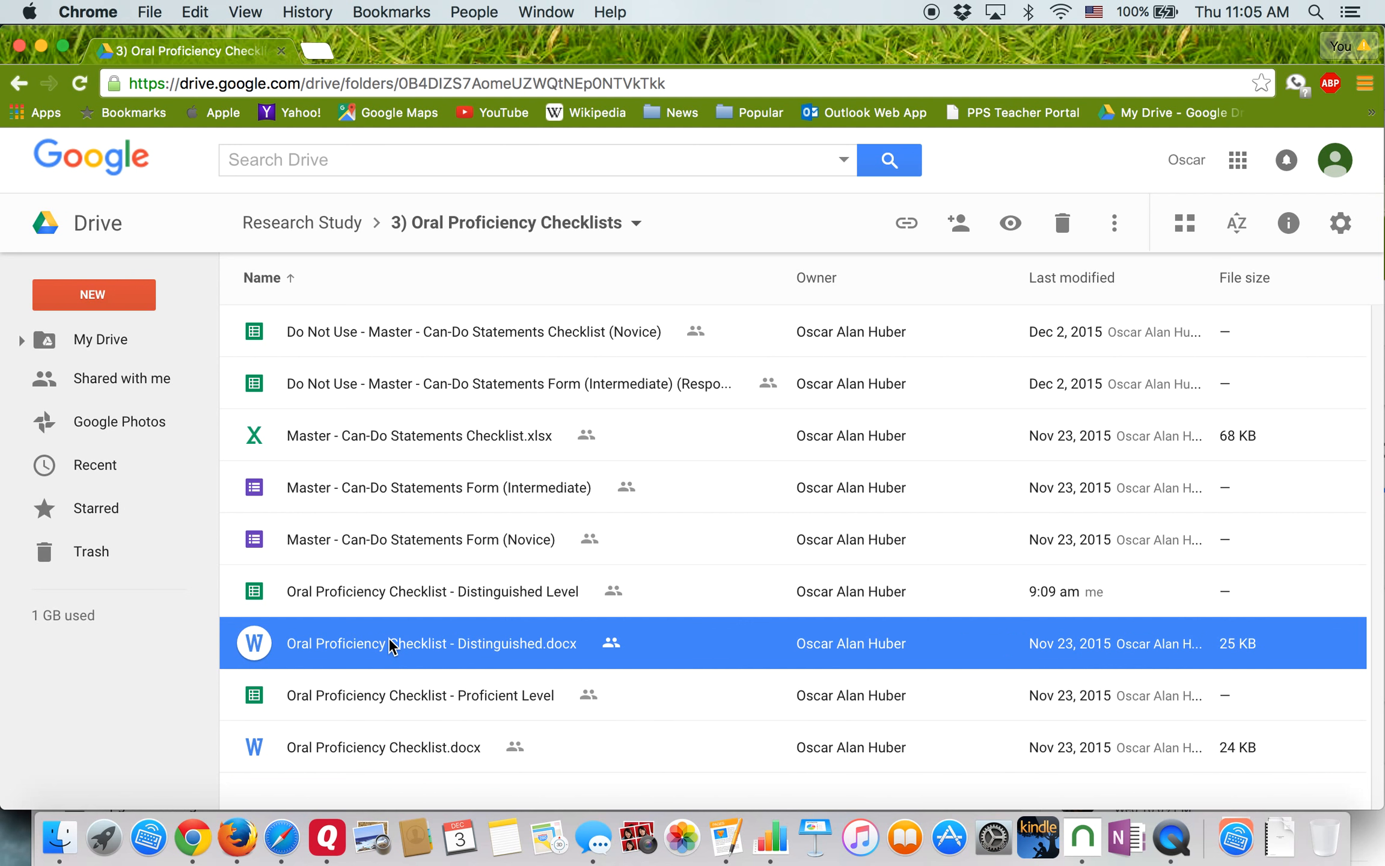
pyautogui.click(416, 451)
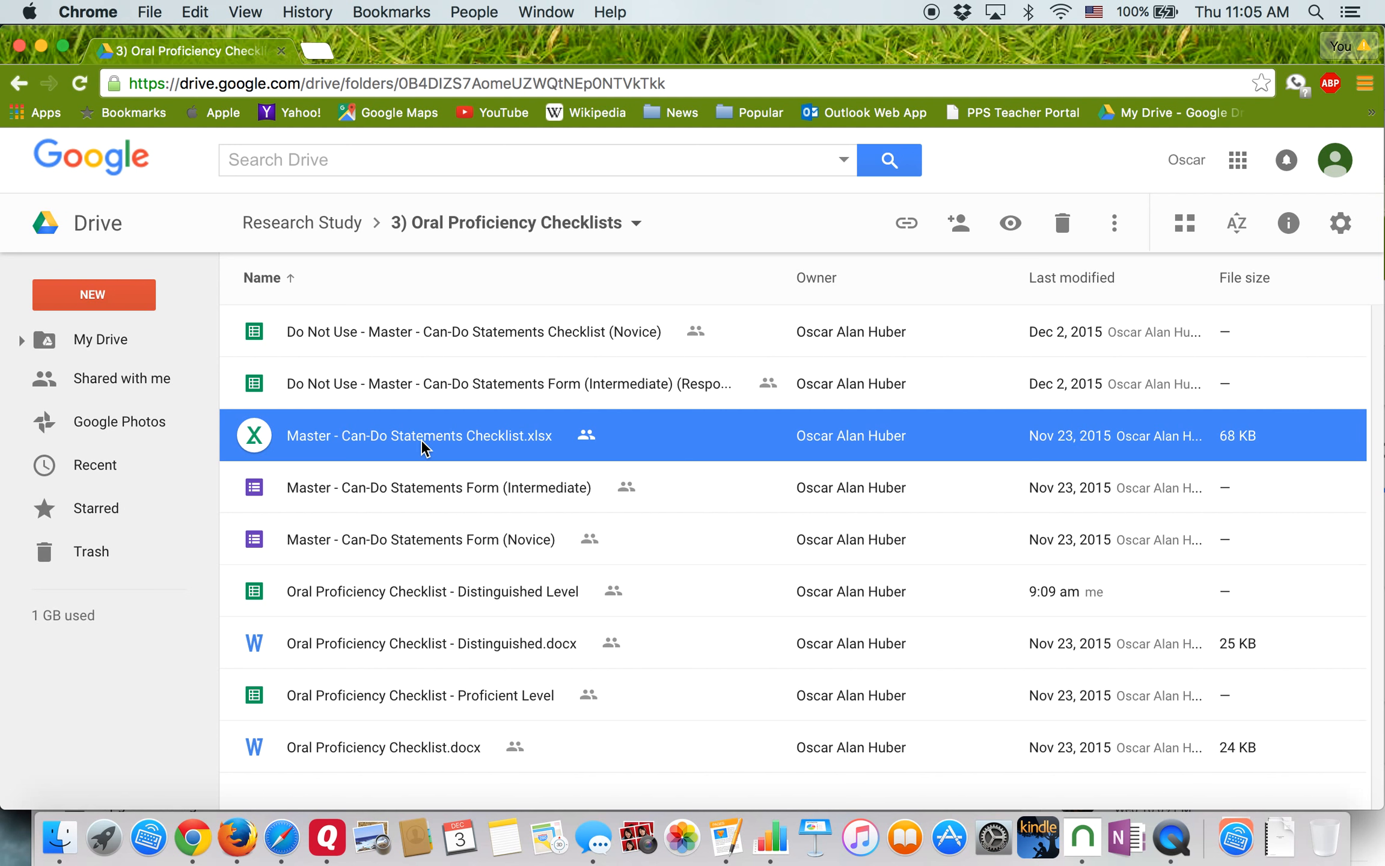
pyautogui.doubleClick(458, 437)
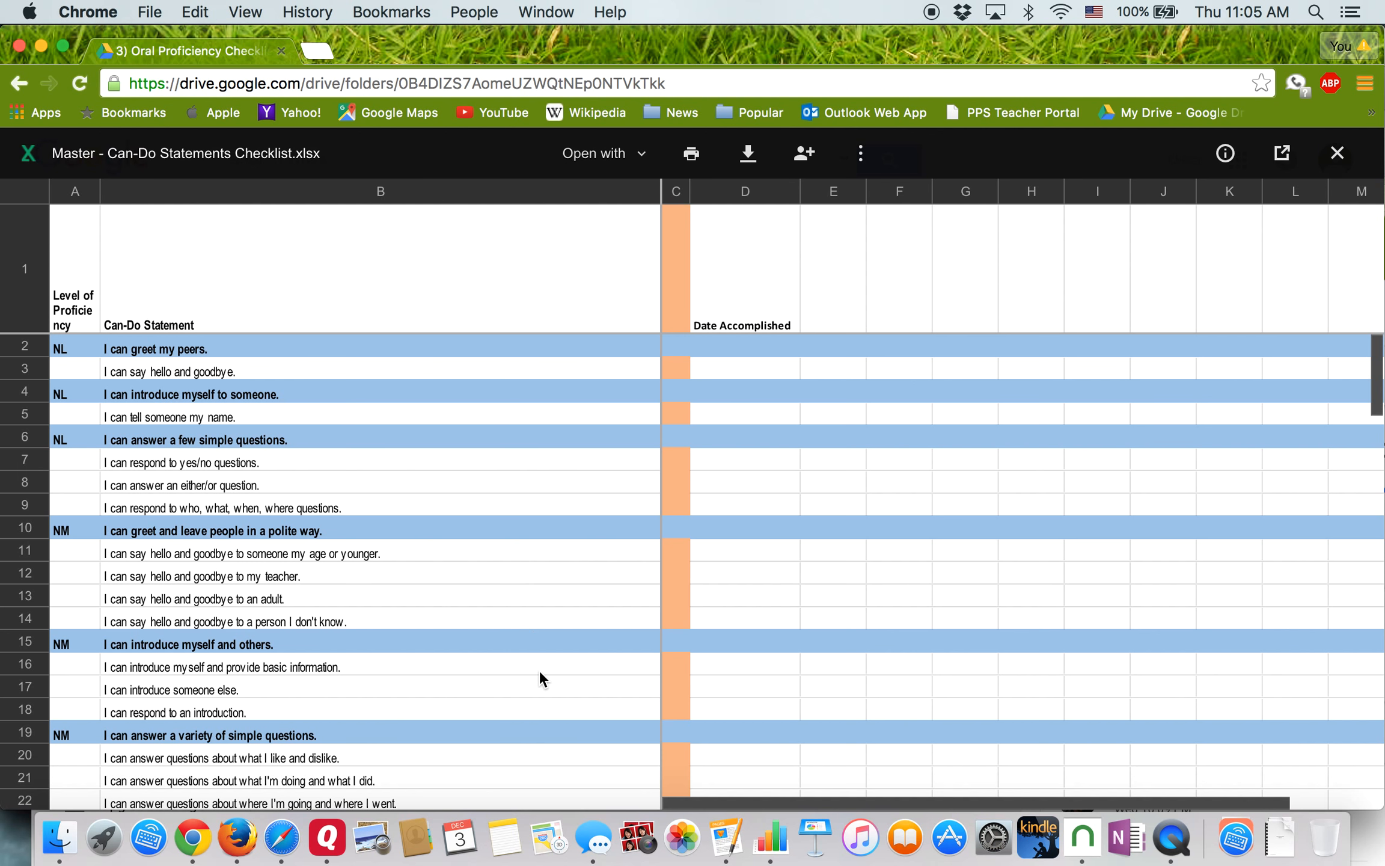
pyautogui.moveTo(1379, 373); pyautogui.dragTo(1380, 699)
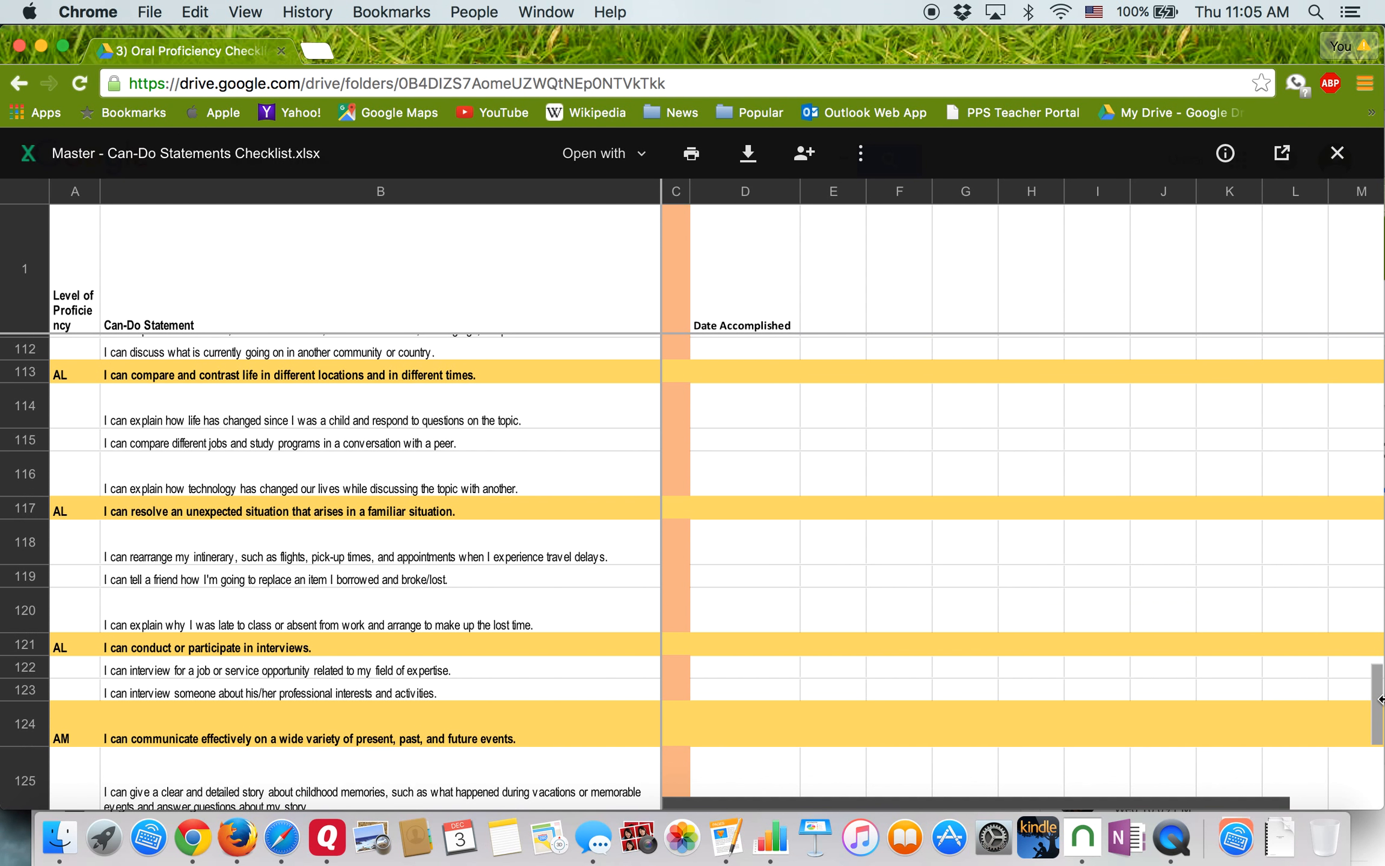
pyautogui.moveTo(1380, 699); pyautogui.dragTo(1380, 752)
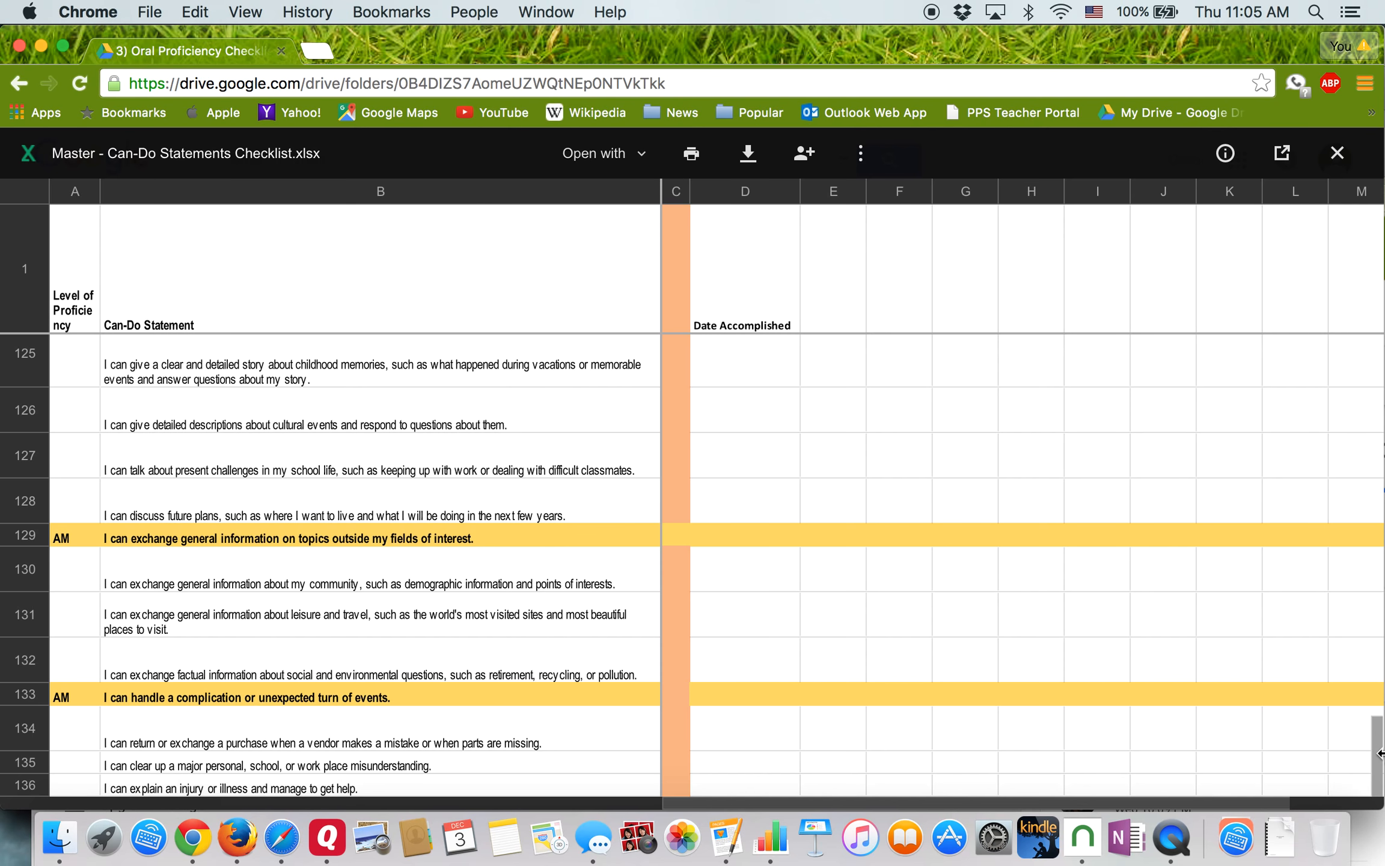
pyautogui.moveTo(1380, 754); pyautogui.dragTo(1322, 264)
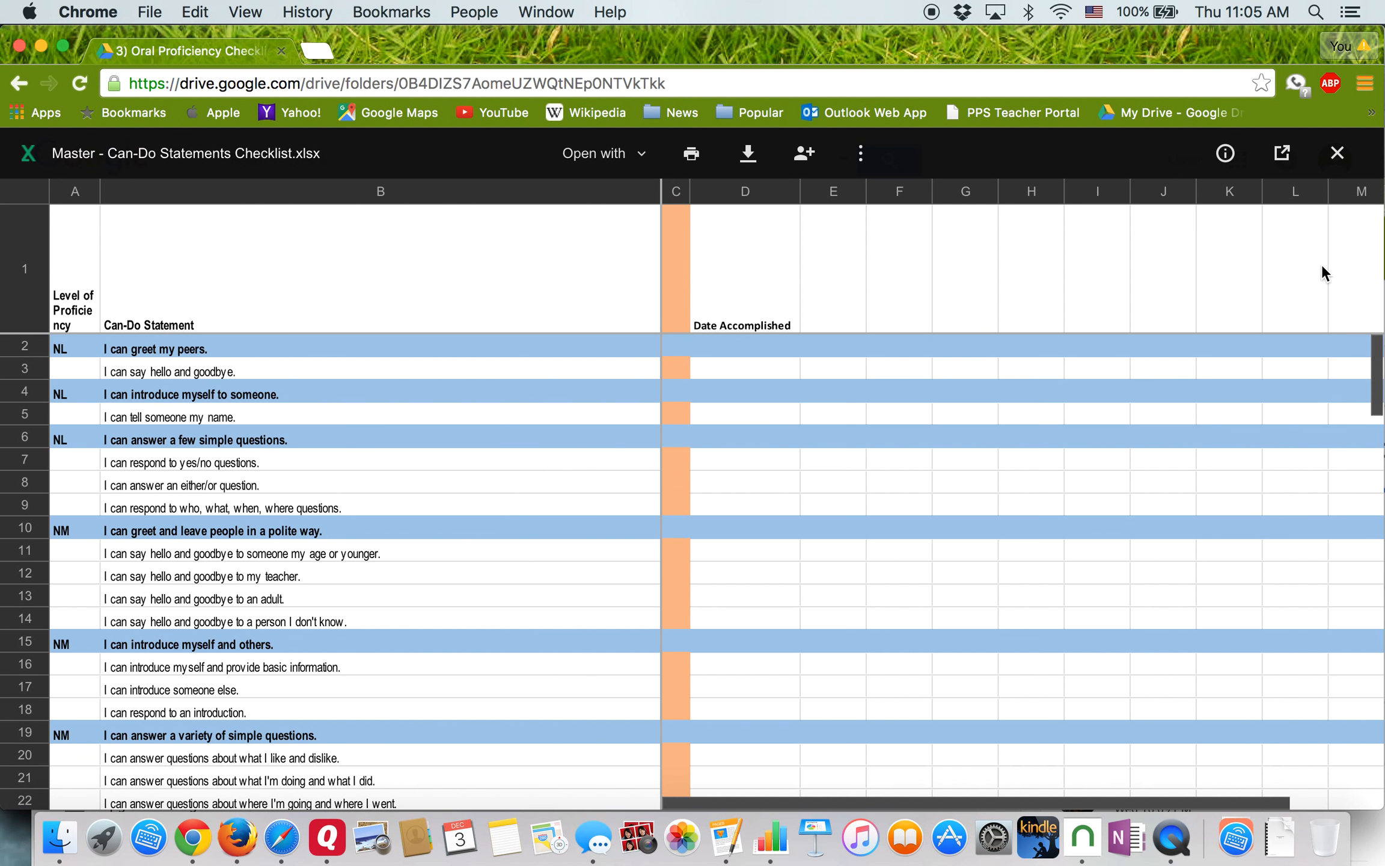
pyautogui.click(1338, 155)
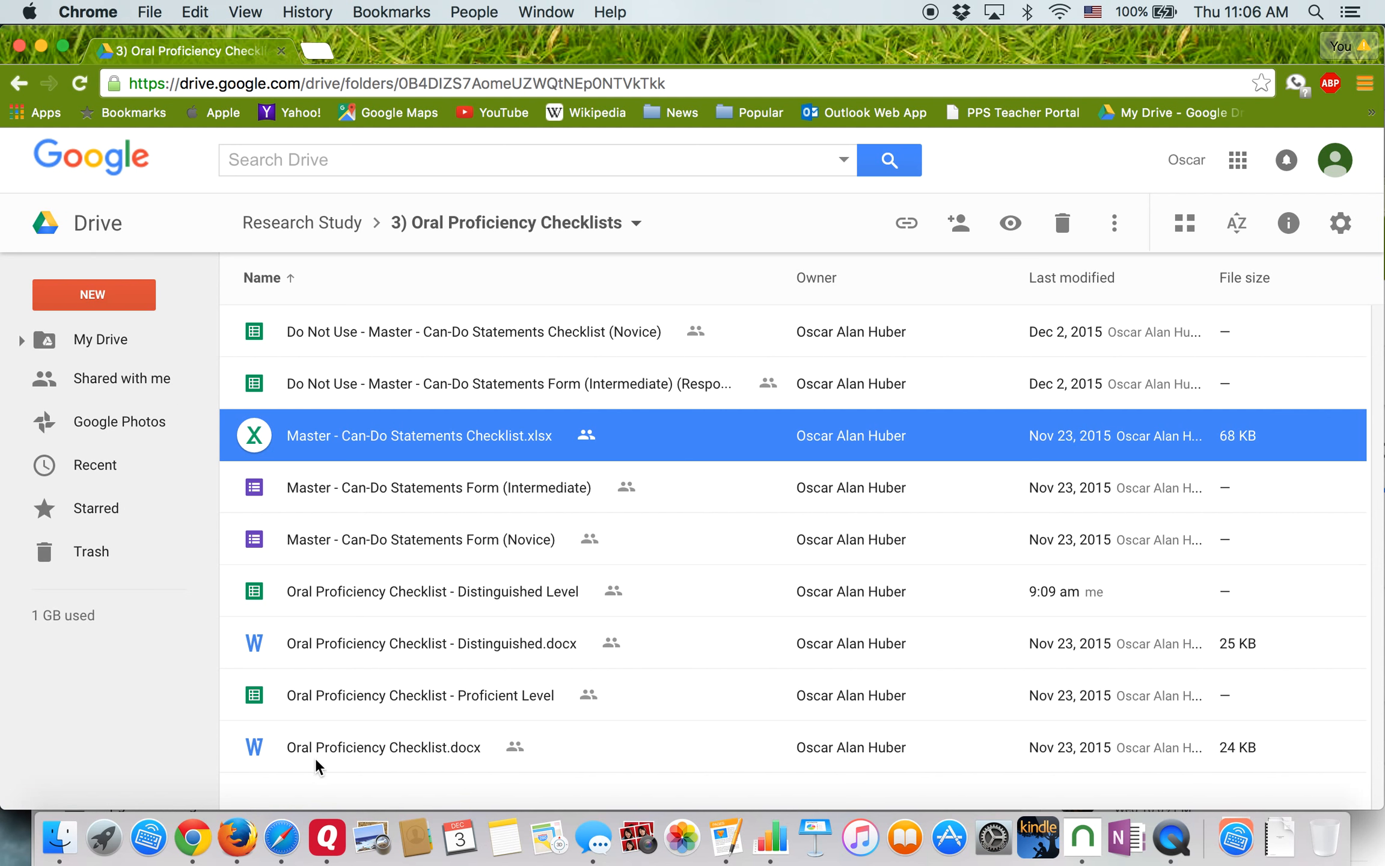
# - Open the Oral Proficiency Checklist - Proficient Level spreadsheet, examine its header and topic sections, and close it
pyautogui.click(312, 696)
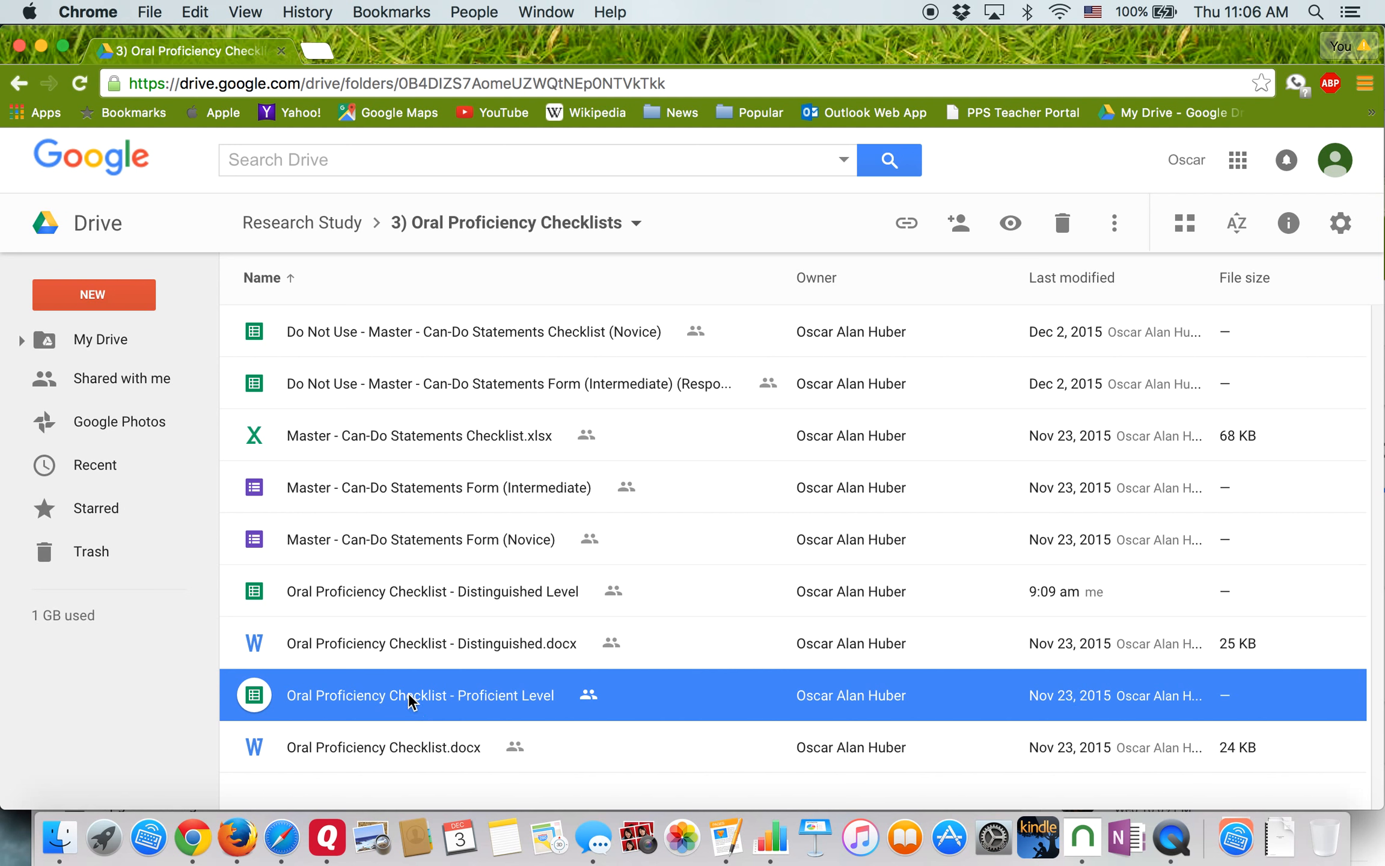
pyautogui.click(448, 596)
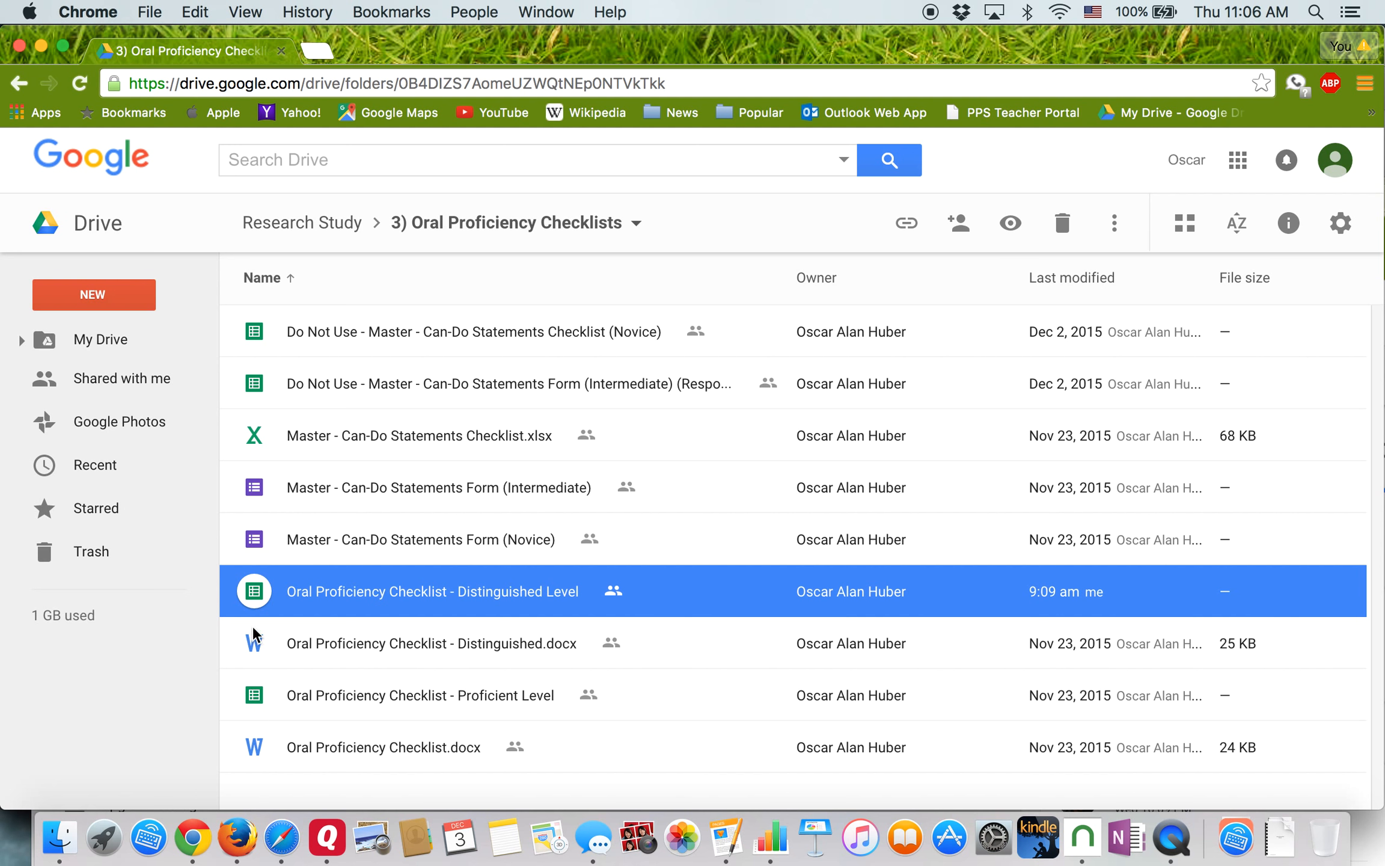
pyautogui.click(253, 695)
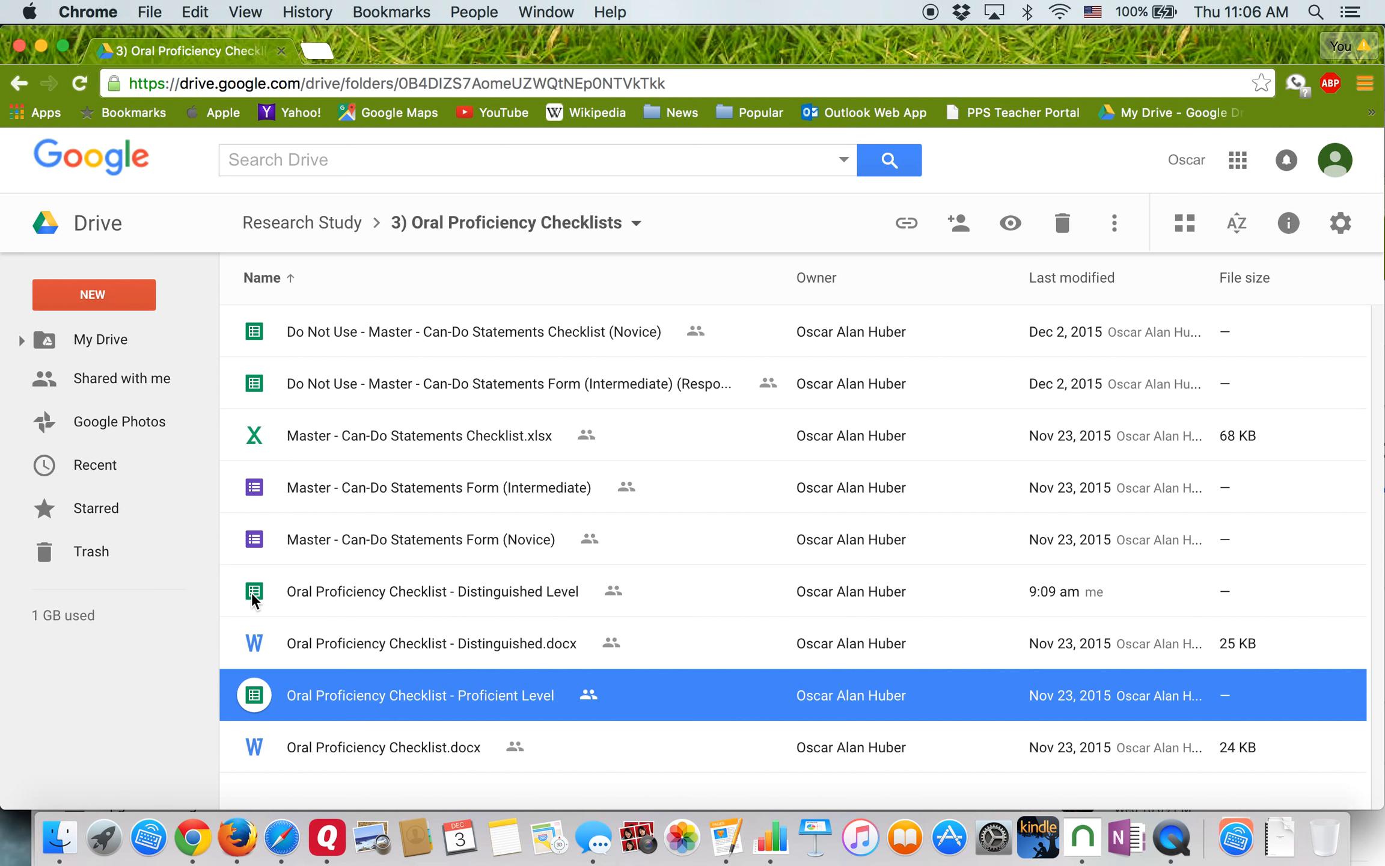
pyautogui.click(252, 595)
pyautogui.click(256, 697)
pyautogui.doubleClick(256, 698)
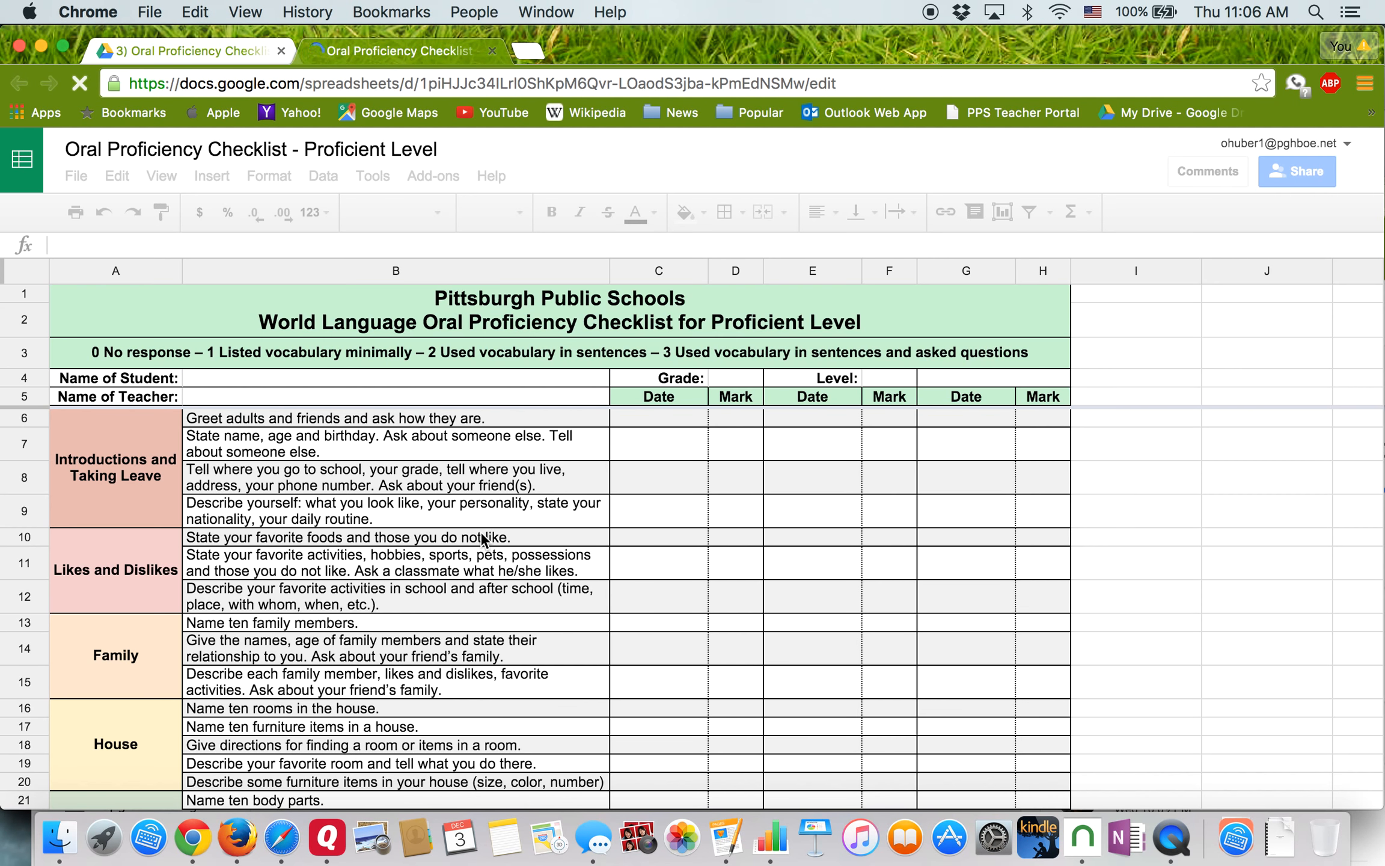
pyautogui.scroll(-5, 501, 713)
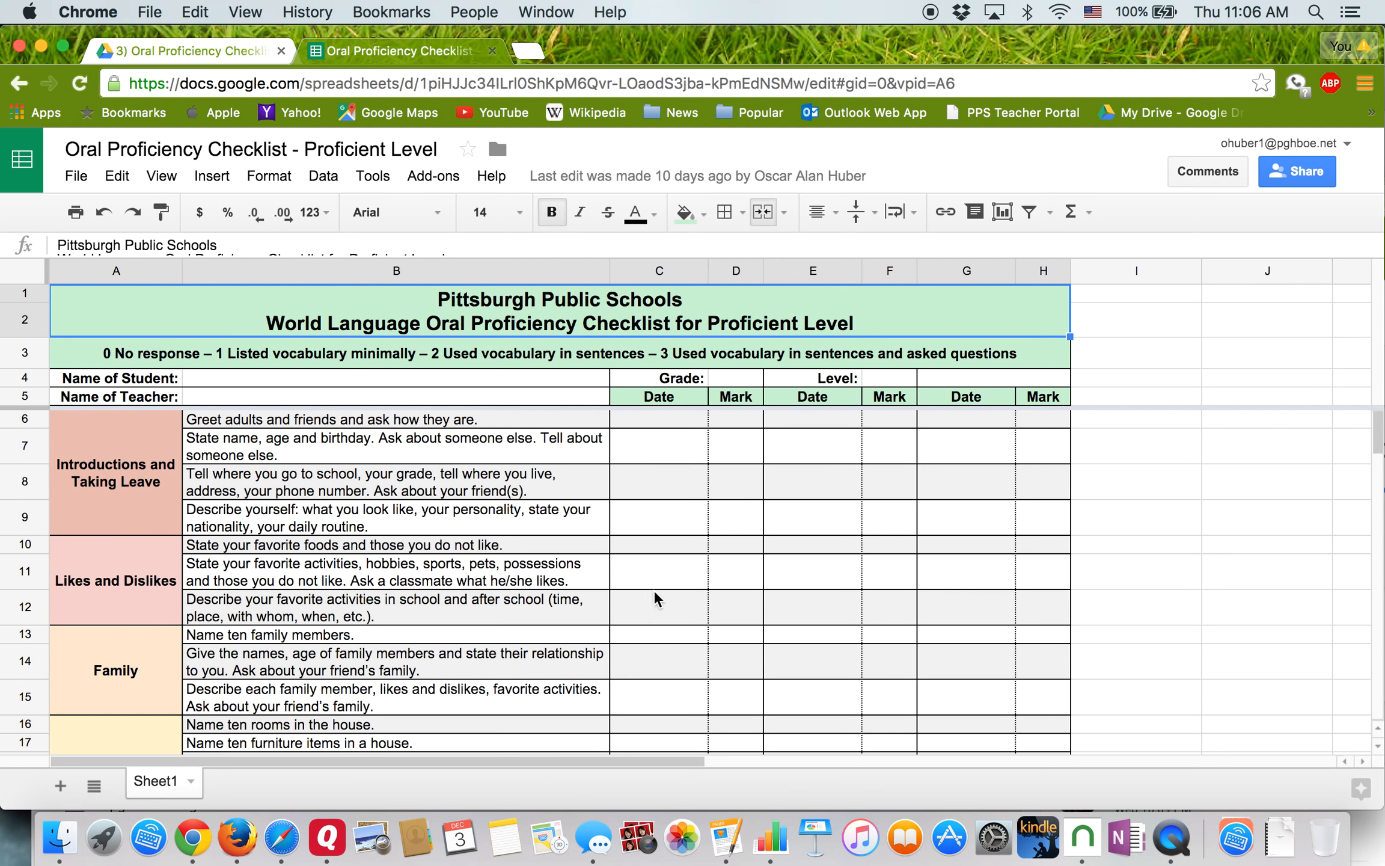
pyautogui.click(493, 52)
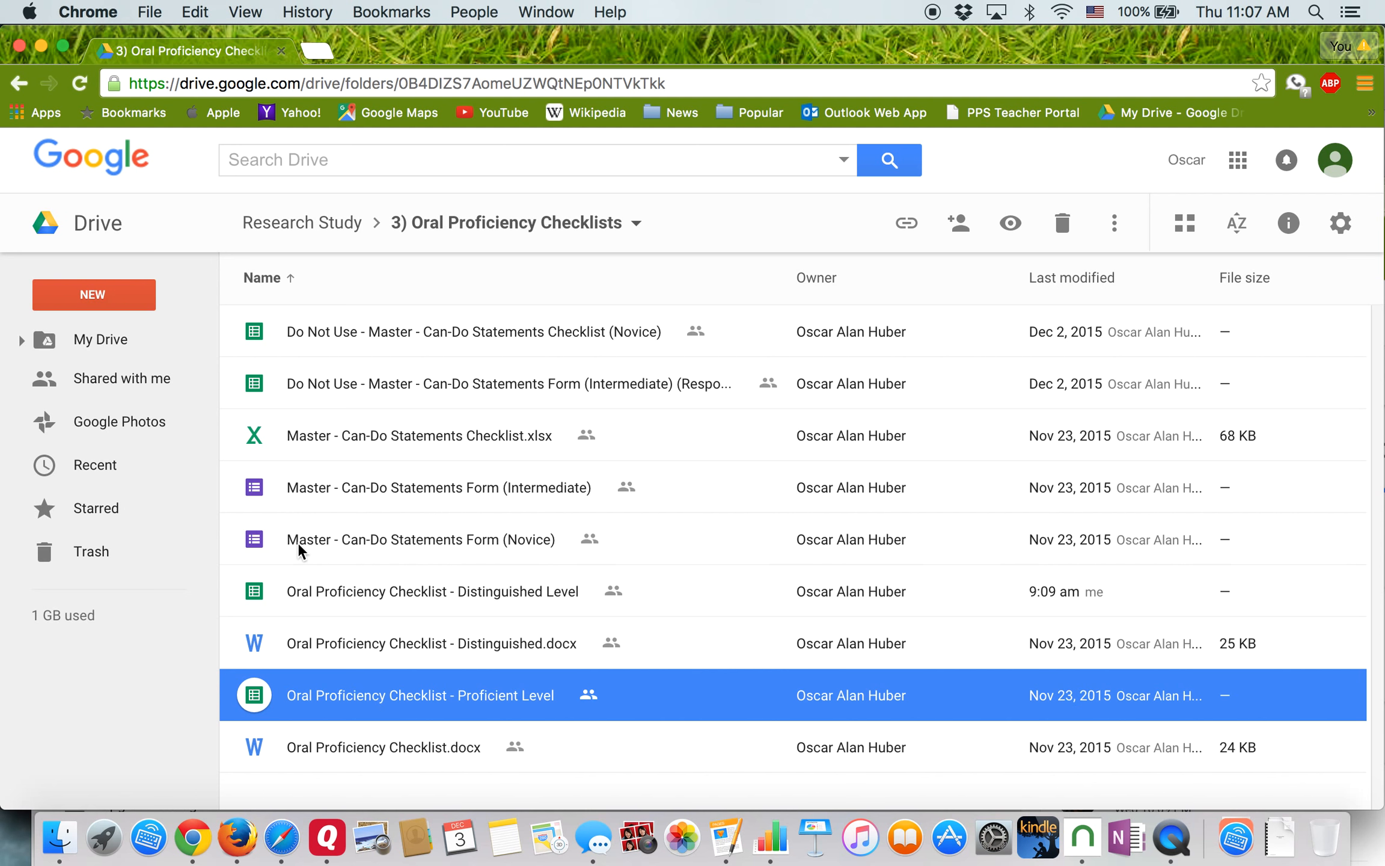
# - Open the live version of Master - Can-Do Statements Form (Novice) and examine its student name field and first NL and NM statements
pyautogui.doubleClick(321, 532)
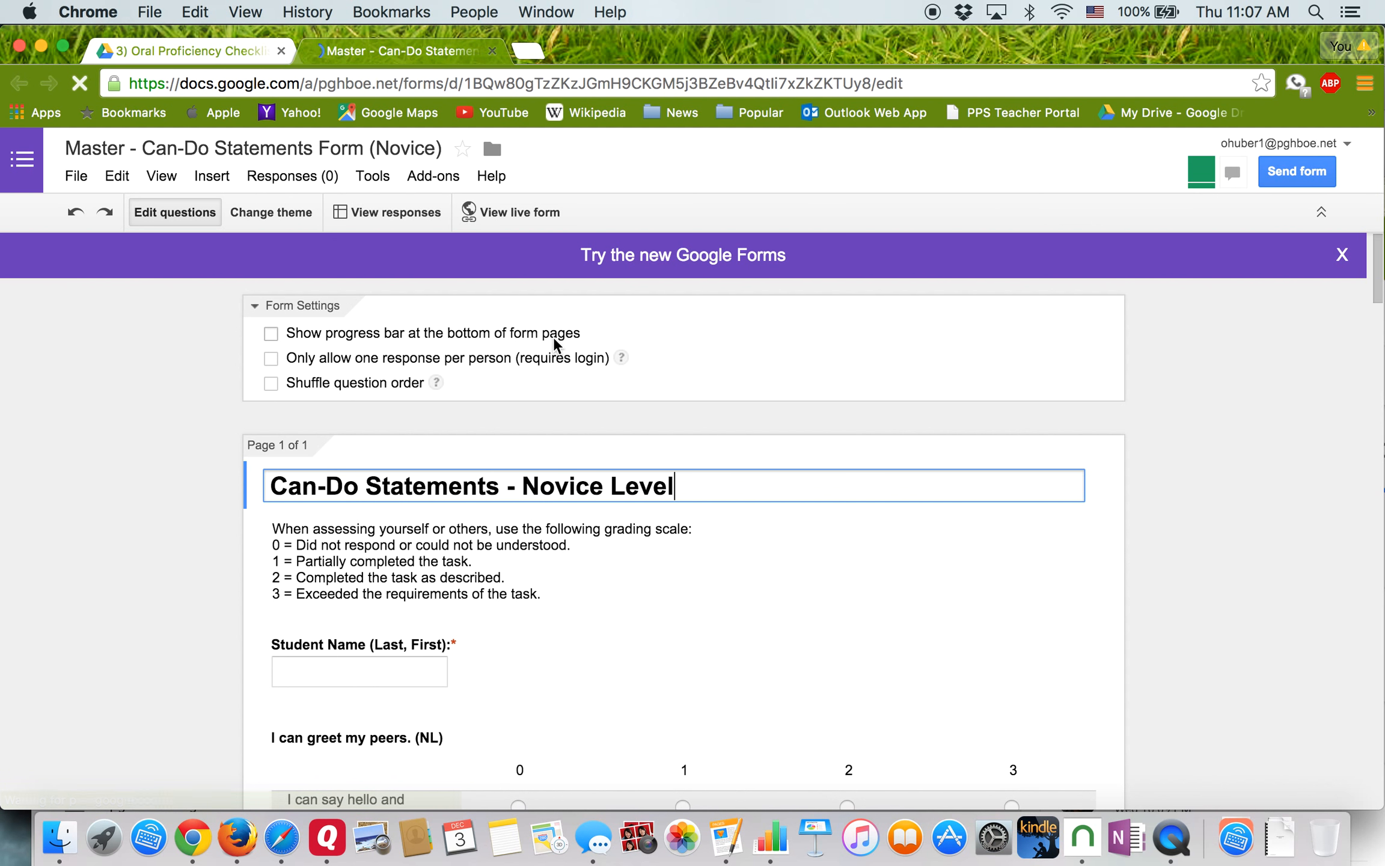
pyautogui.click(515, 213)
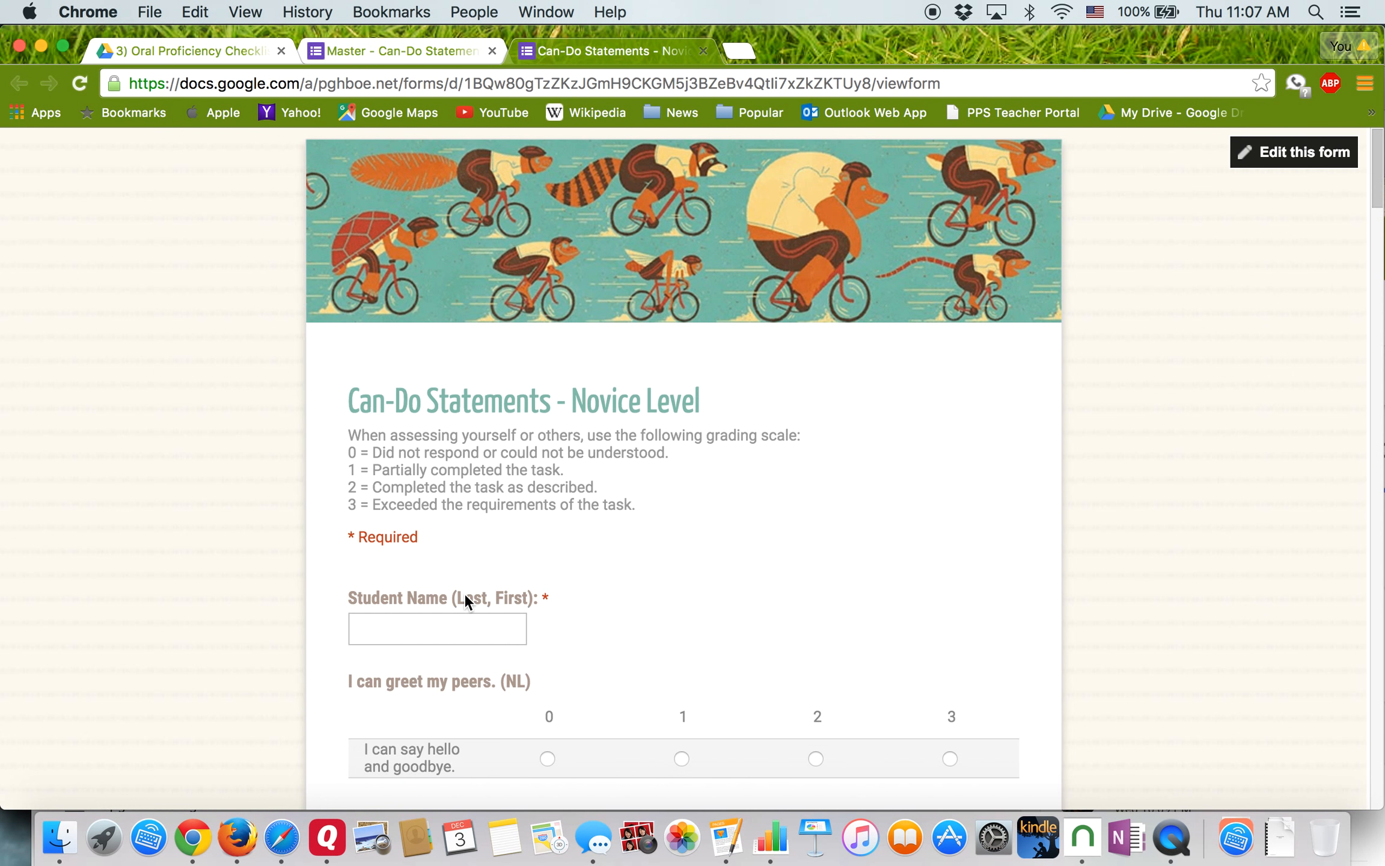
pyautogui.scroll(-6, 465, 595)
pyautogui.scroll(-9, 474, 679)
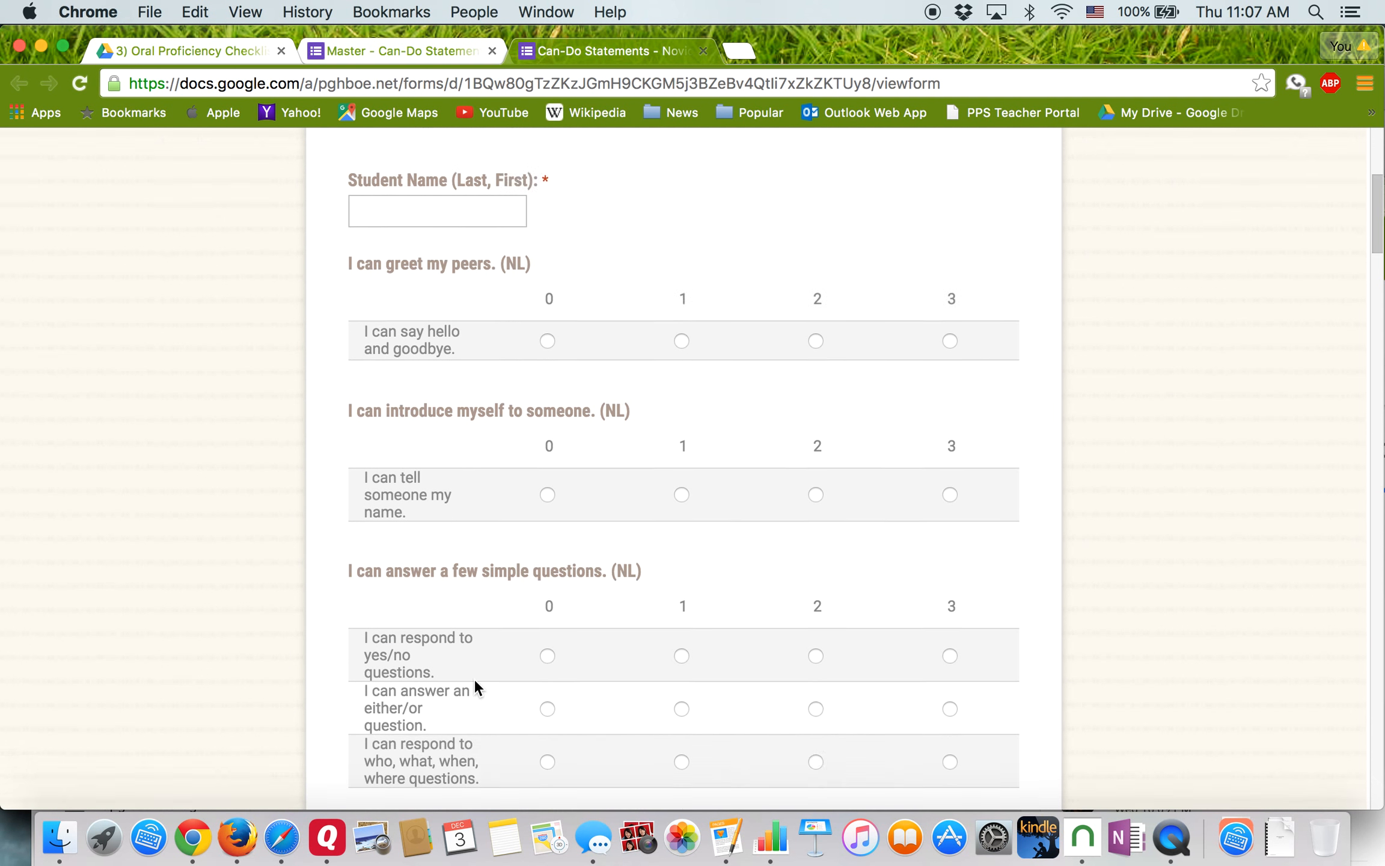
pyautogui.scroll(-8, 474, 677)
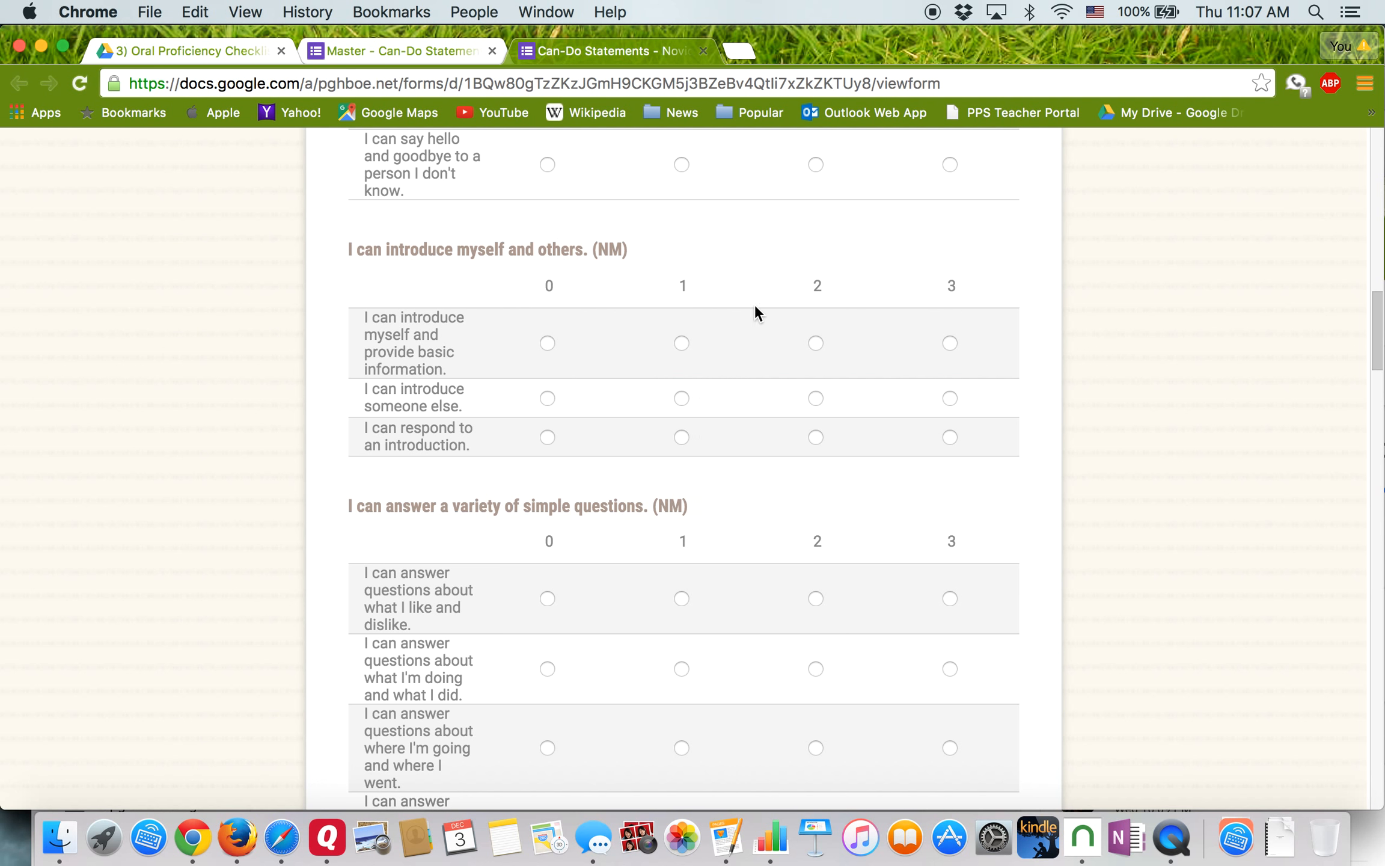
# - Review the form's grading scale and examine the NM statements up to making simple statements and asking simple questions
pyautogui.scroll(15, 621, 410)
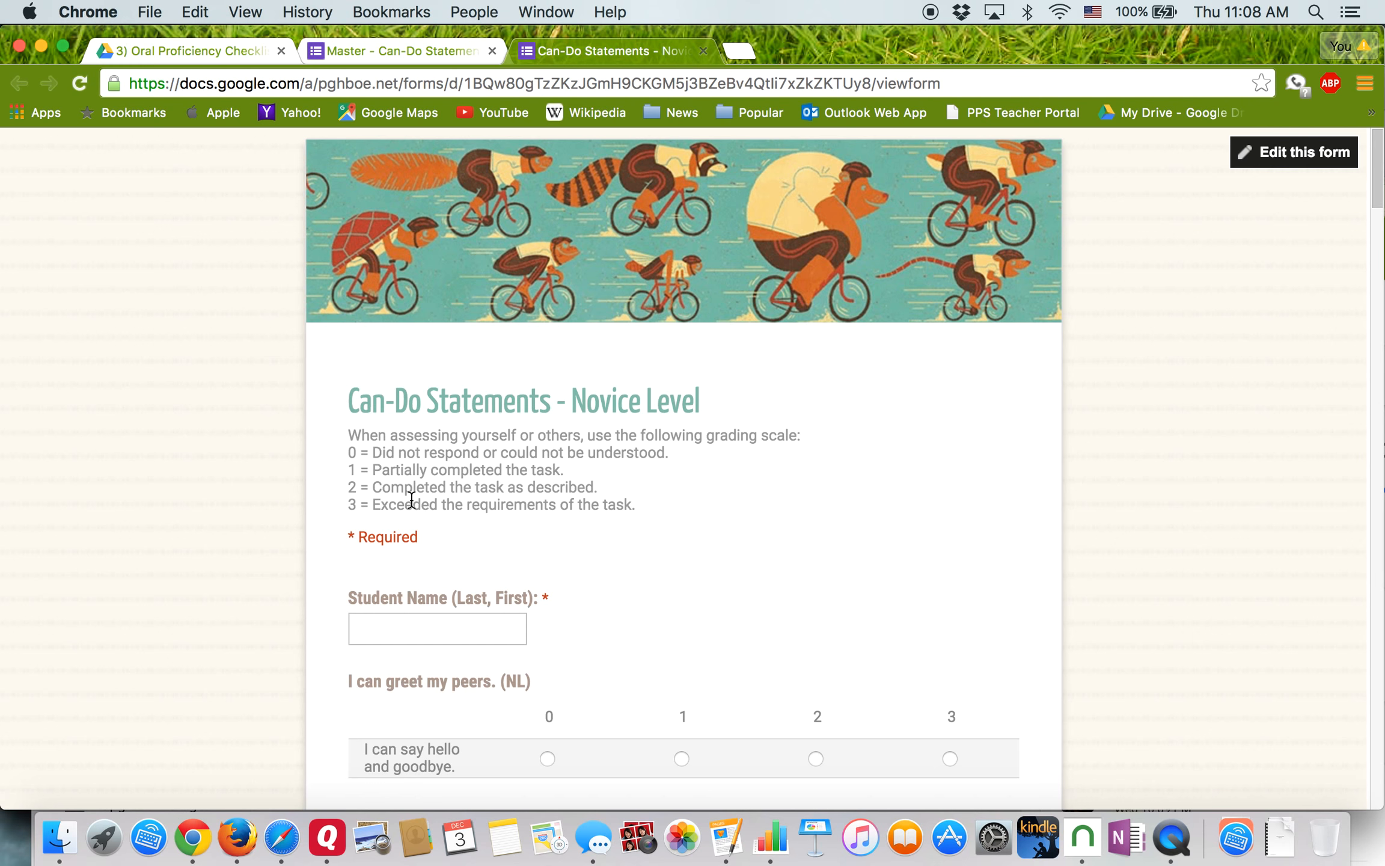
pyautogui.scroll(-20, 798, 560)
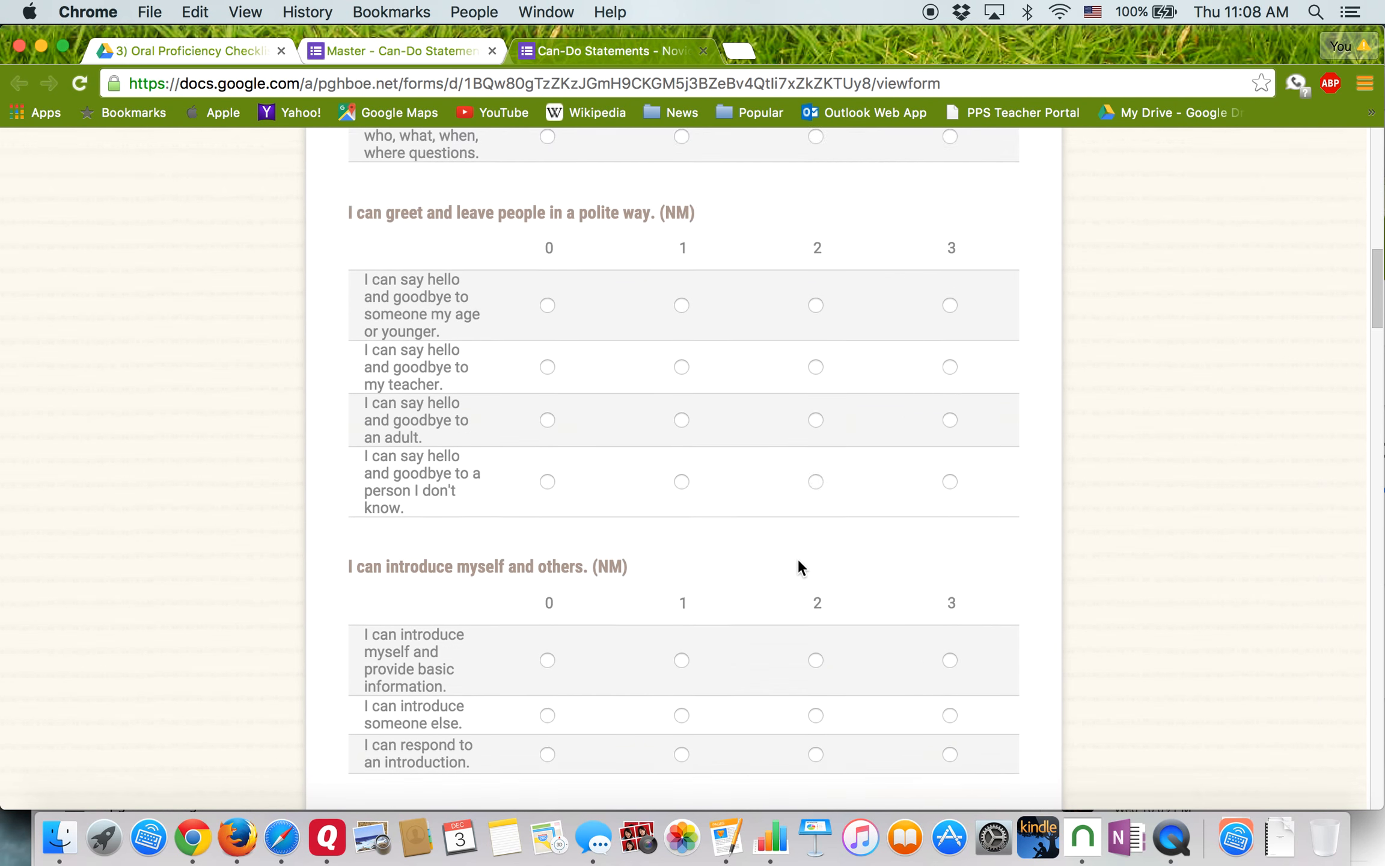
pyautogui.scroll(15, 695, 484)
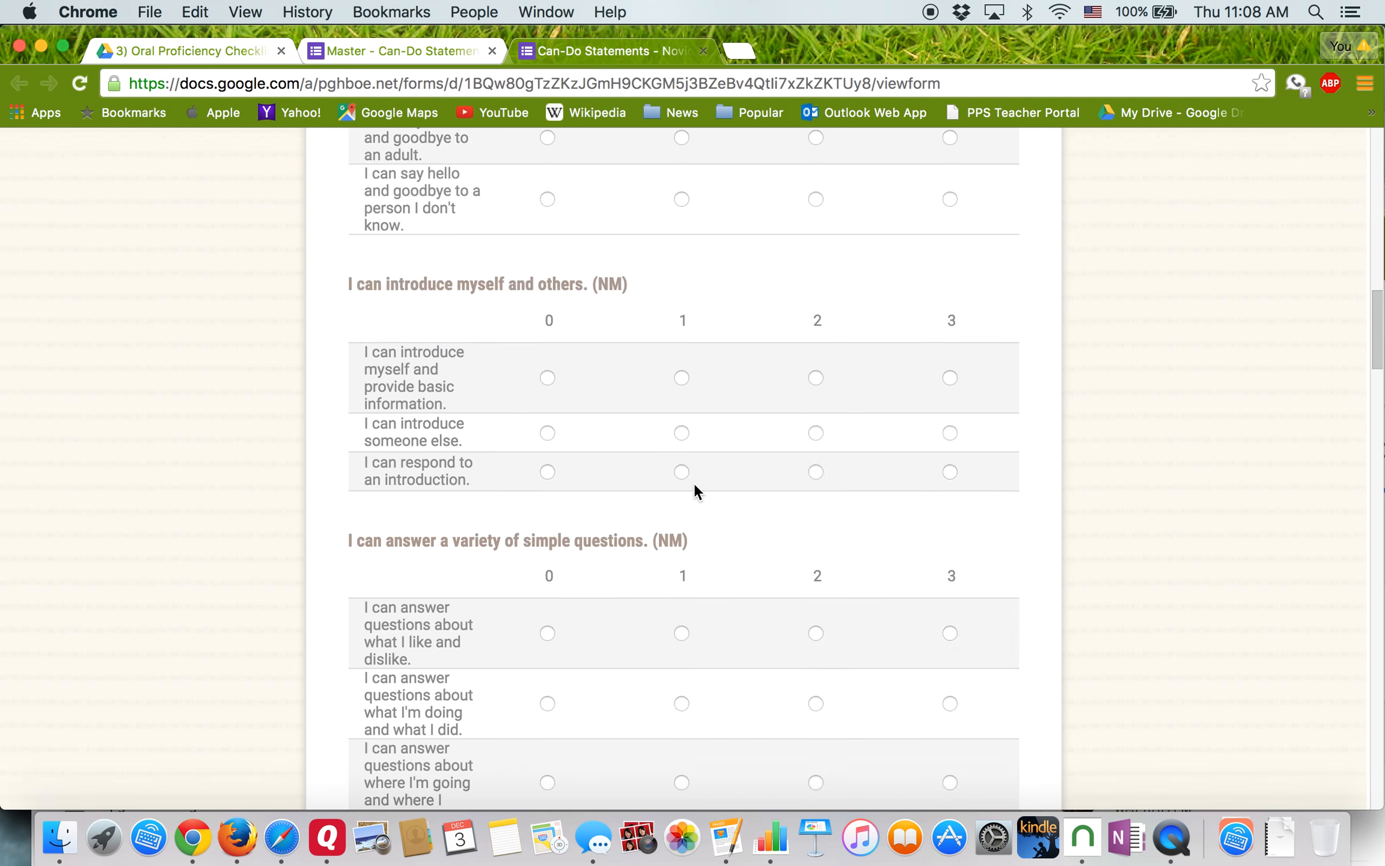
pyautogui.scroll(-20, 694, 483)
pyautogui.scroll(-10, 694, 482)
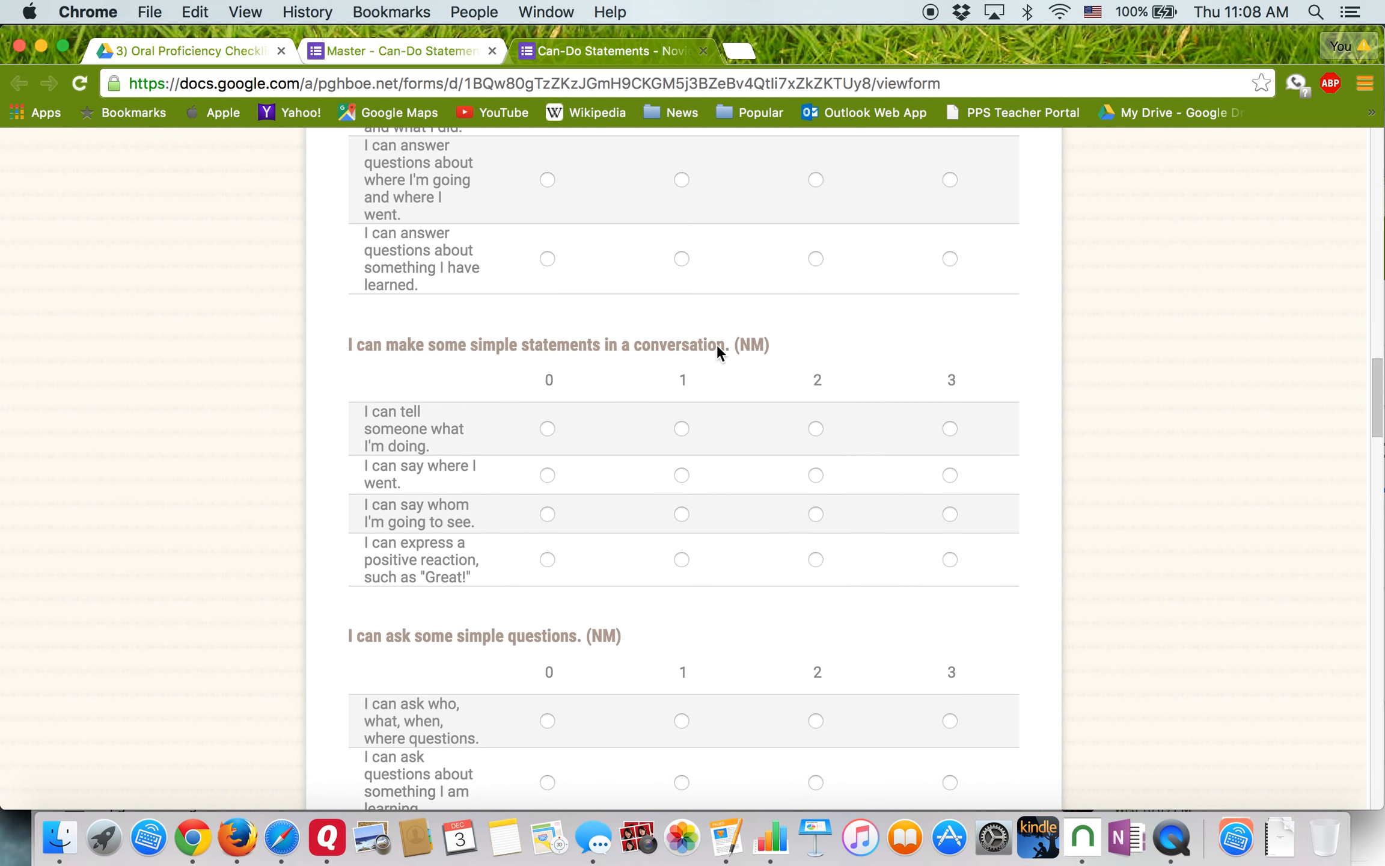
pyautogui.scroll(3, 476, 361)
pyautogui.scroll(-12, 476, 365)
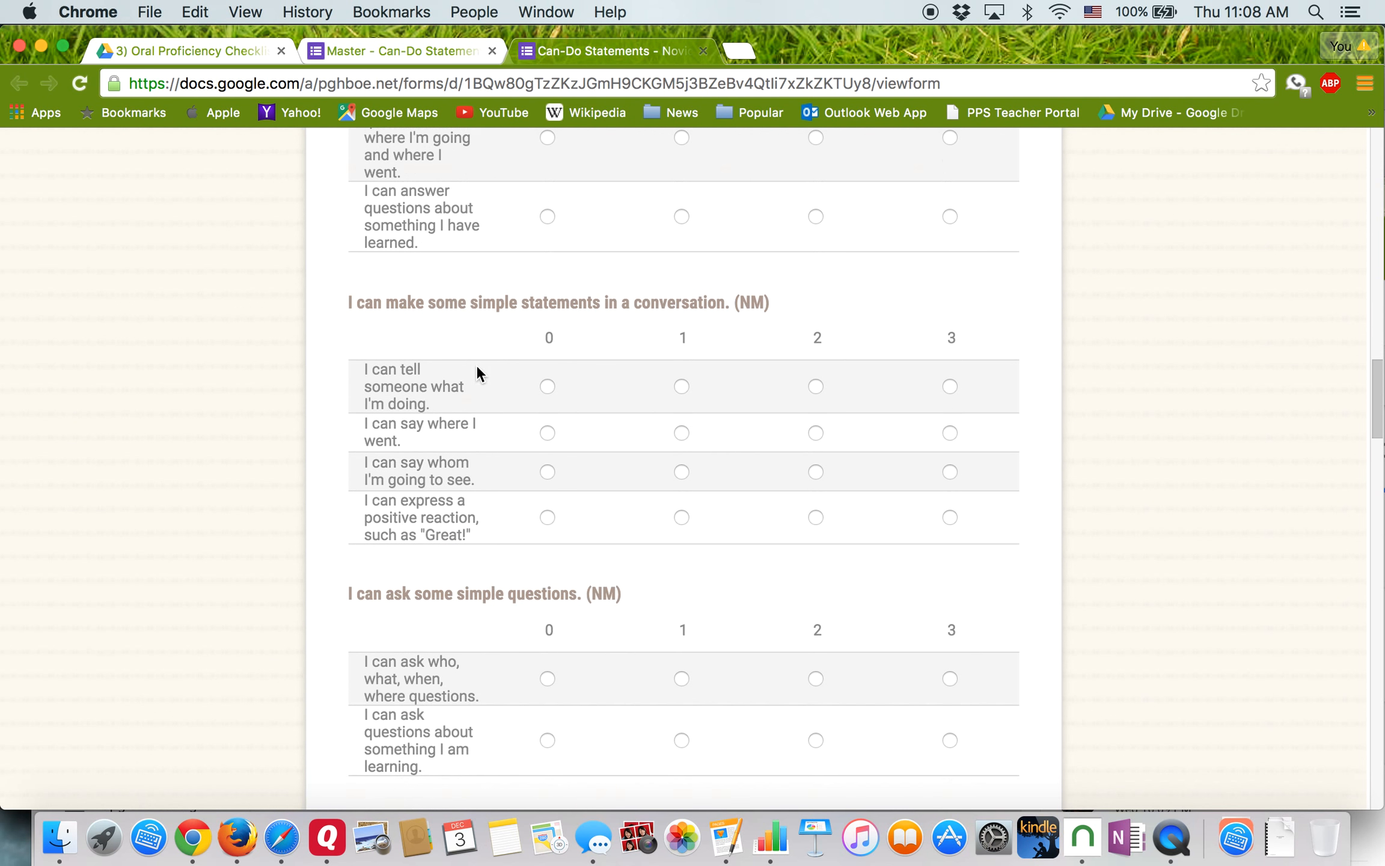
# - Examine the remaining NM and NH statements down to the form's submission area, and close the live form and its editor
pyautogui.scroll(-6, 476, 365)
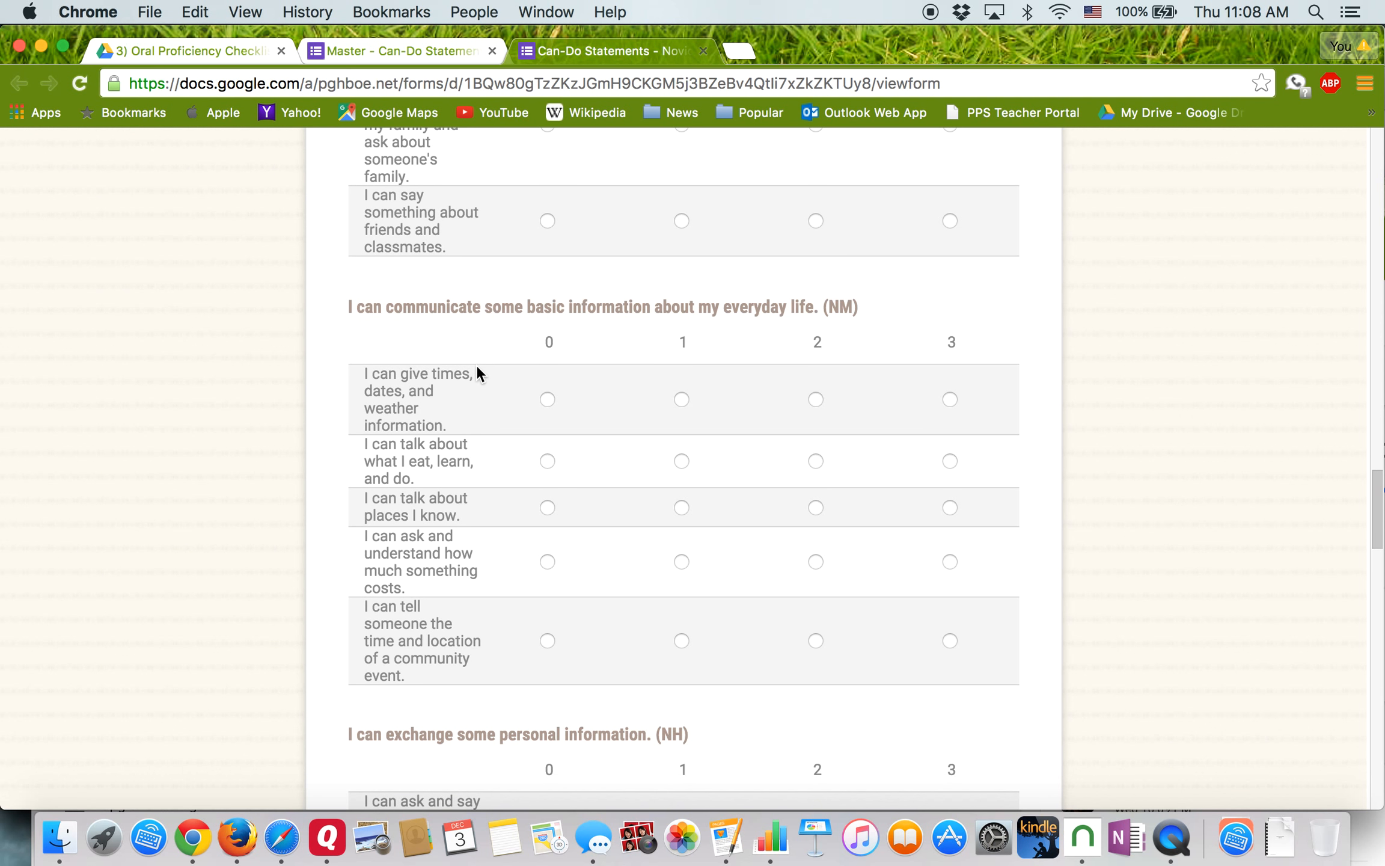
pyautogui.scroll(-15, 476, 365)
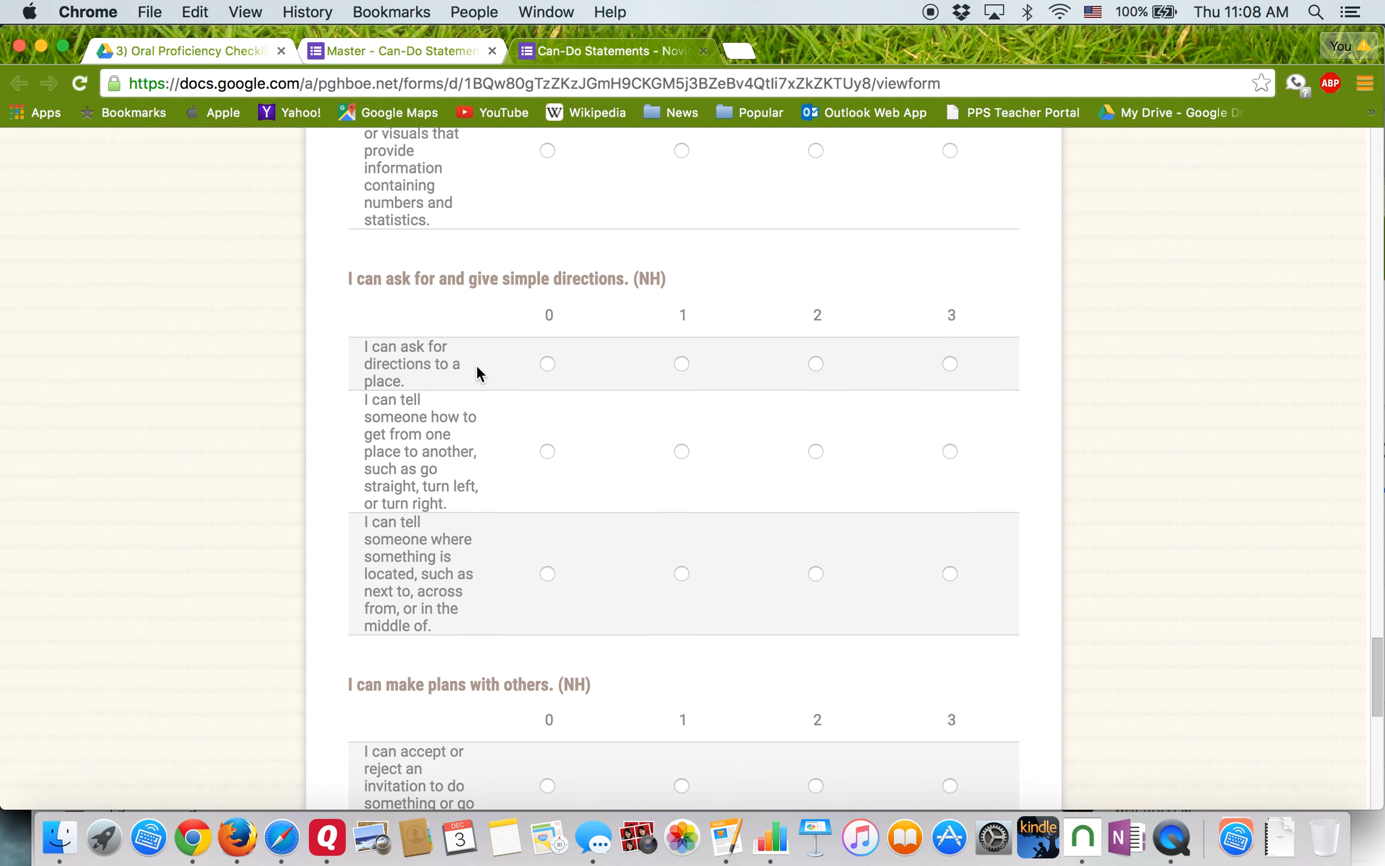
pyautogui.scroll(-7, 476, 365)
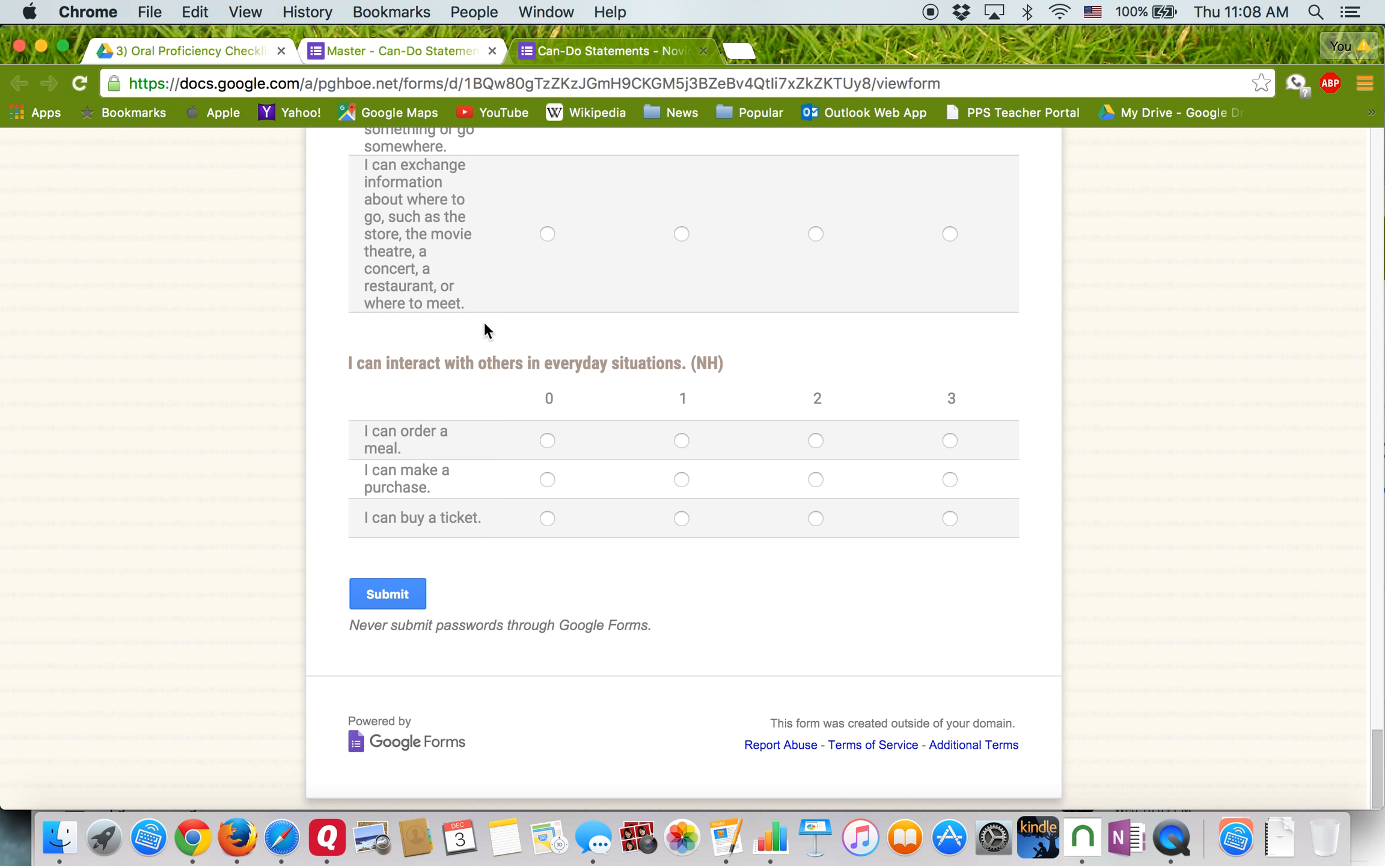
pyautogui.scroll(5, 484, 324)
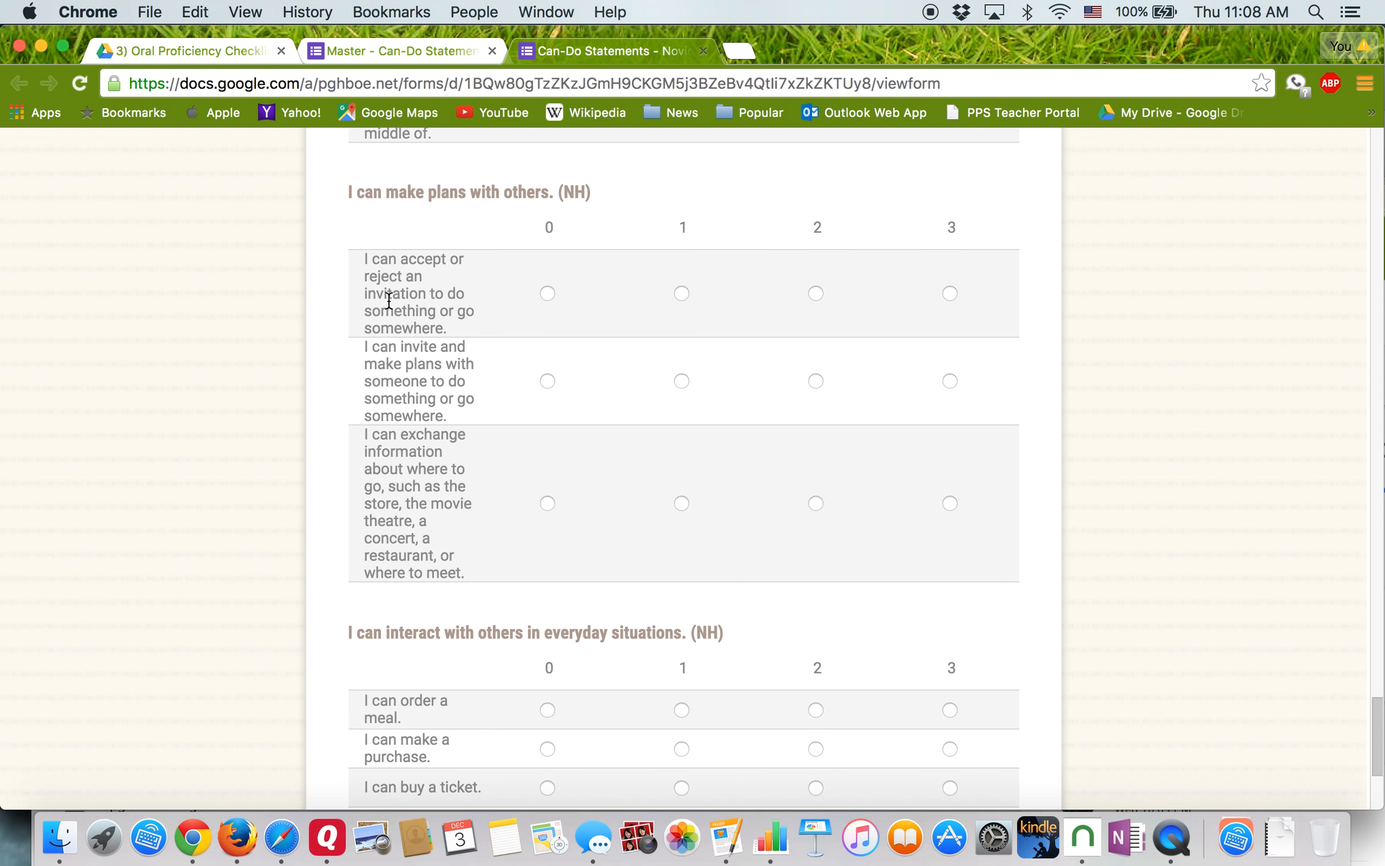
pyautogui.scroll(-5, 655, 528)
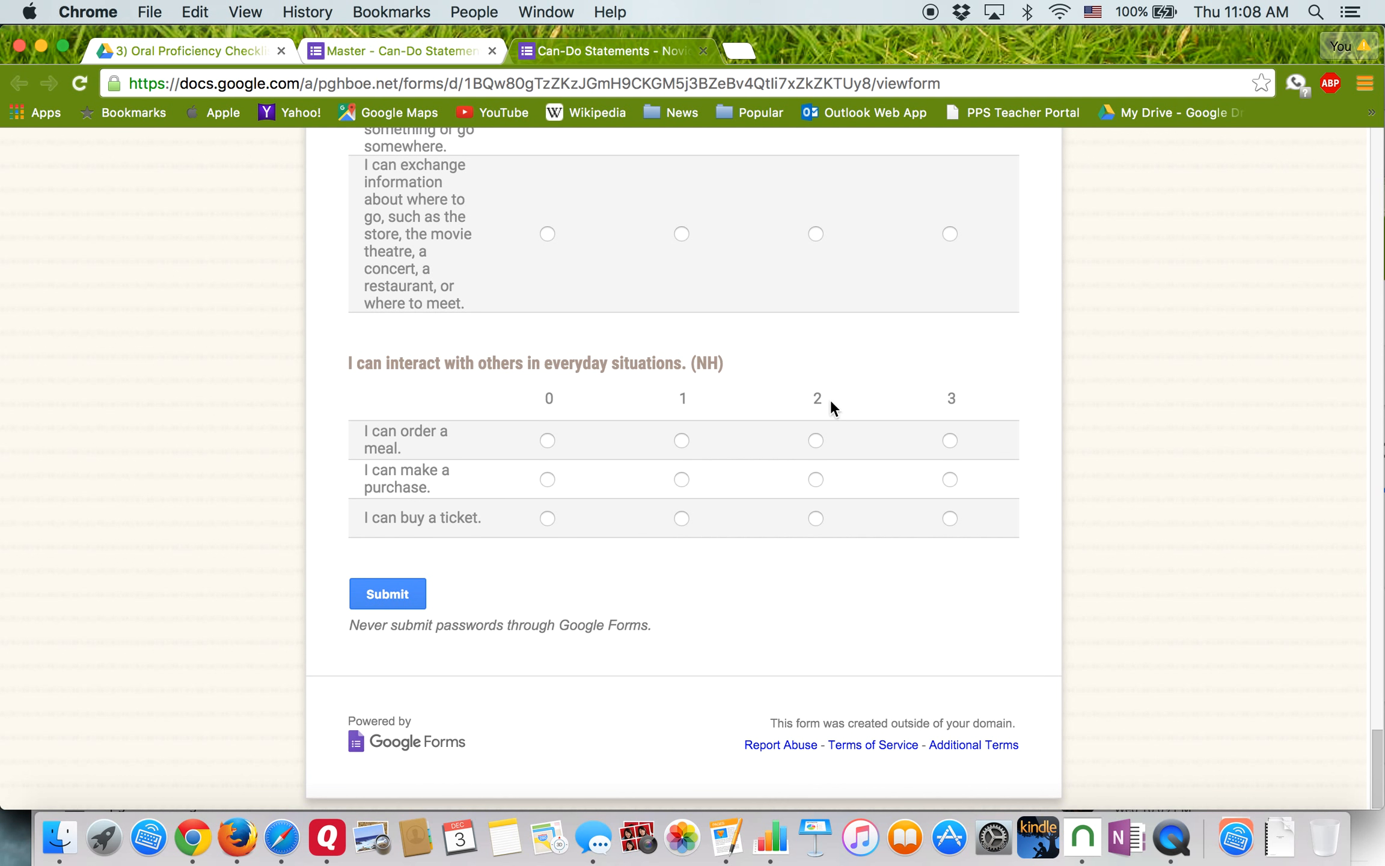
pyautogui.scroll(10, 878, 391)
pyautogui.scroll(-9, 878, 390)
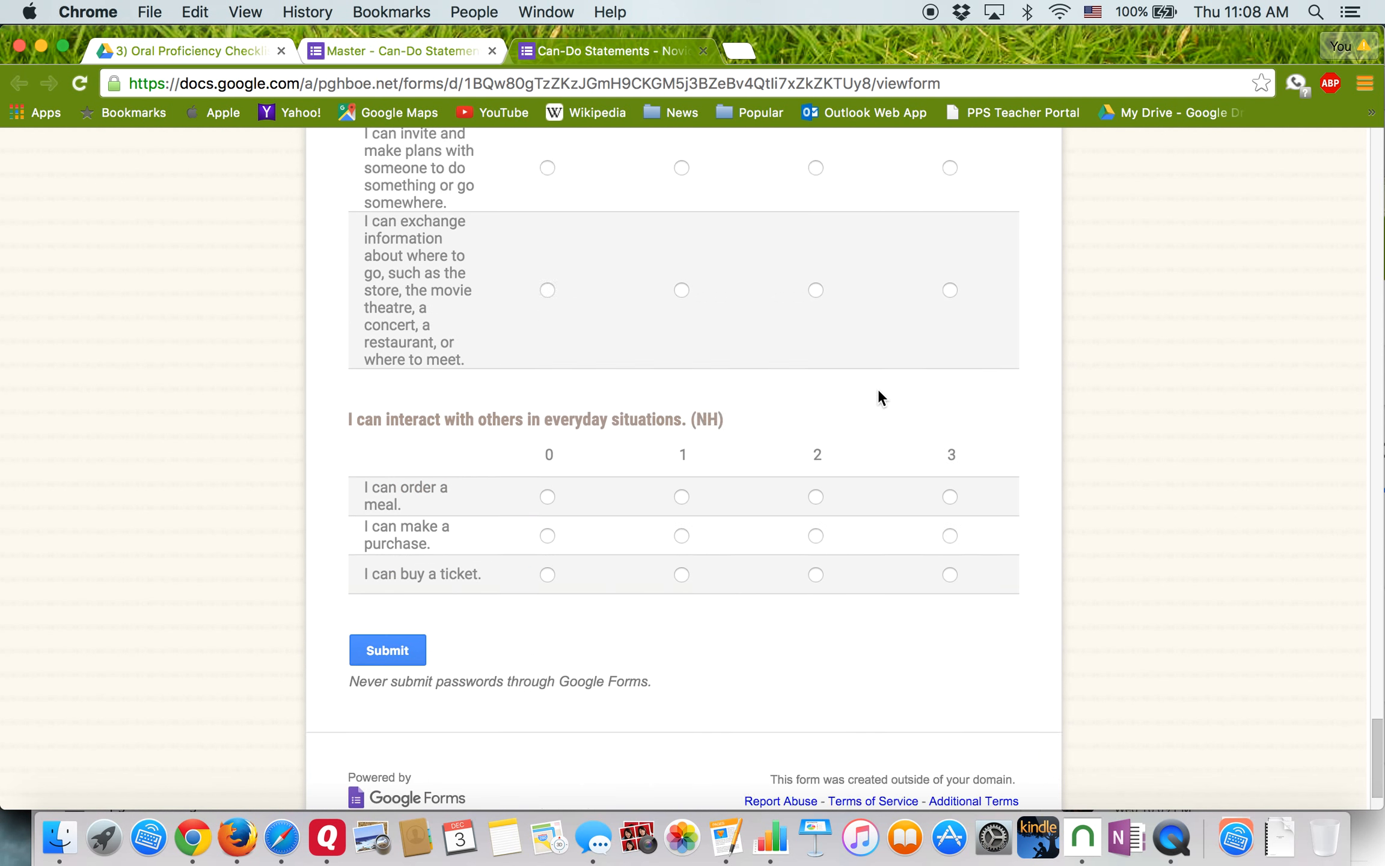
pyautogui.scroll(-2, 878, 391)
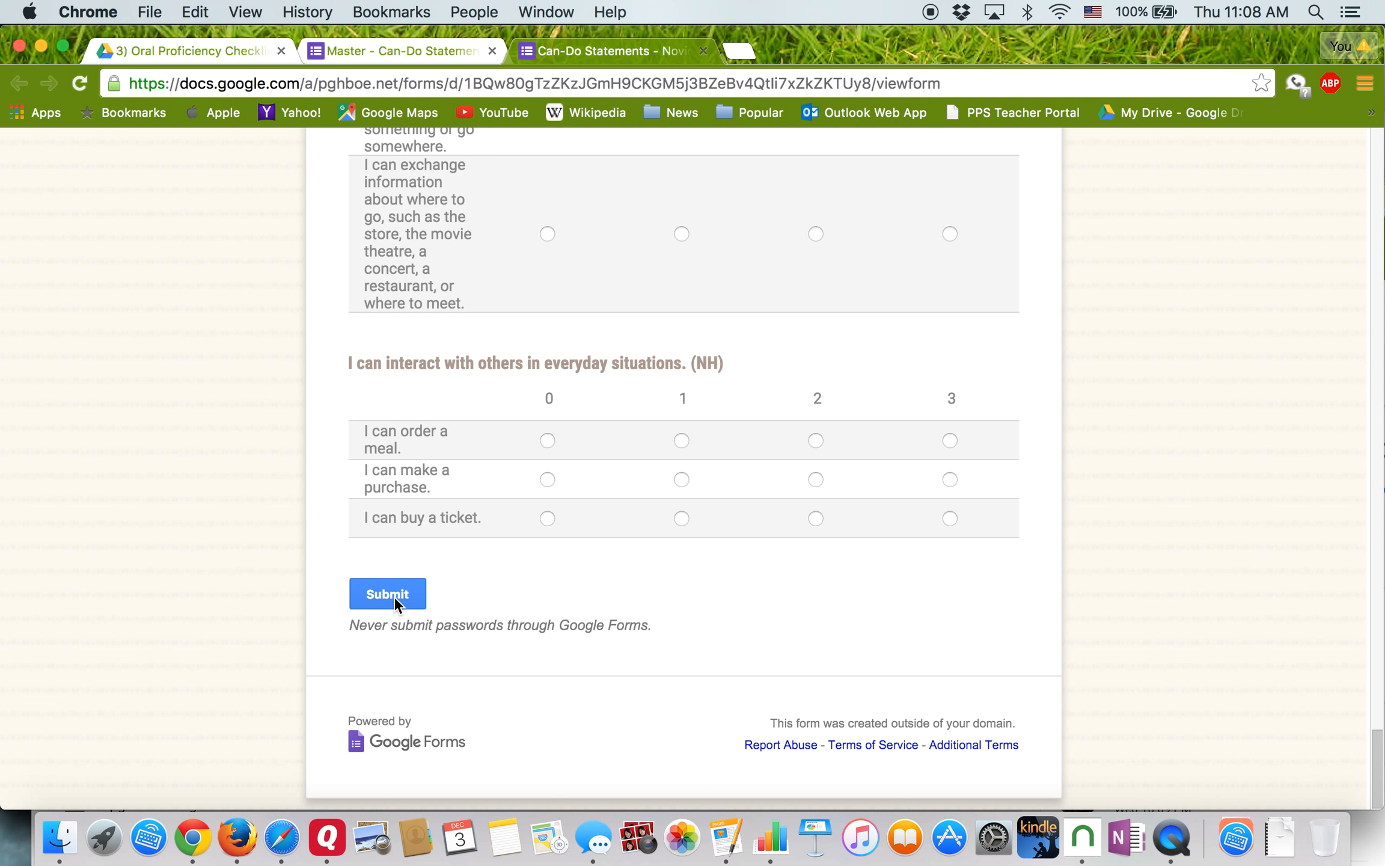
pyautogui.scroll(15, 657, 557)
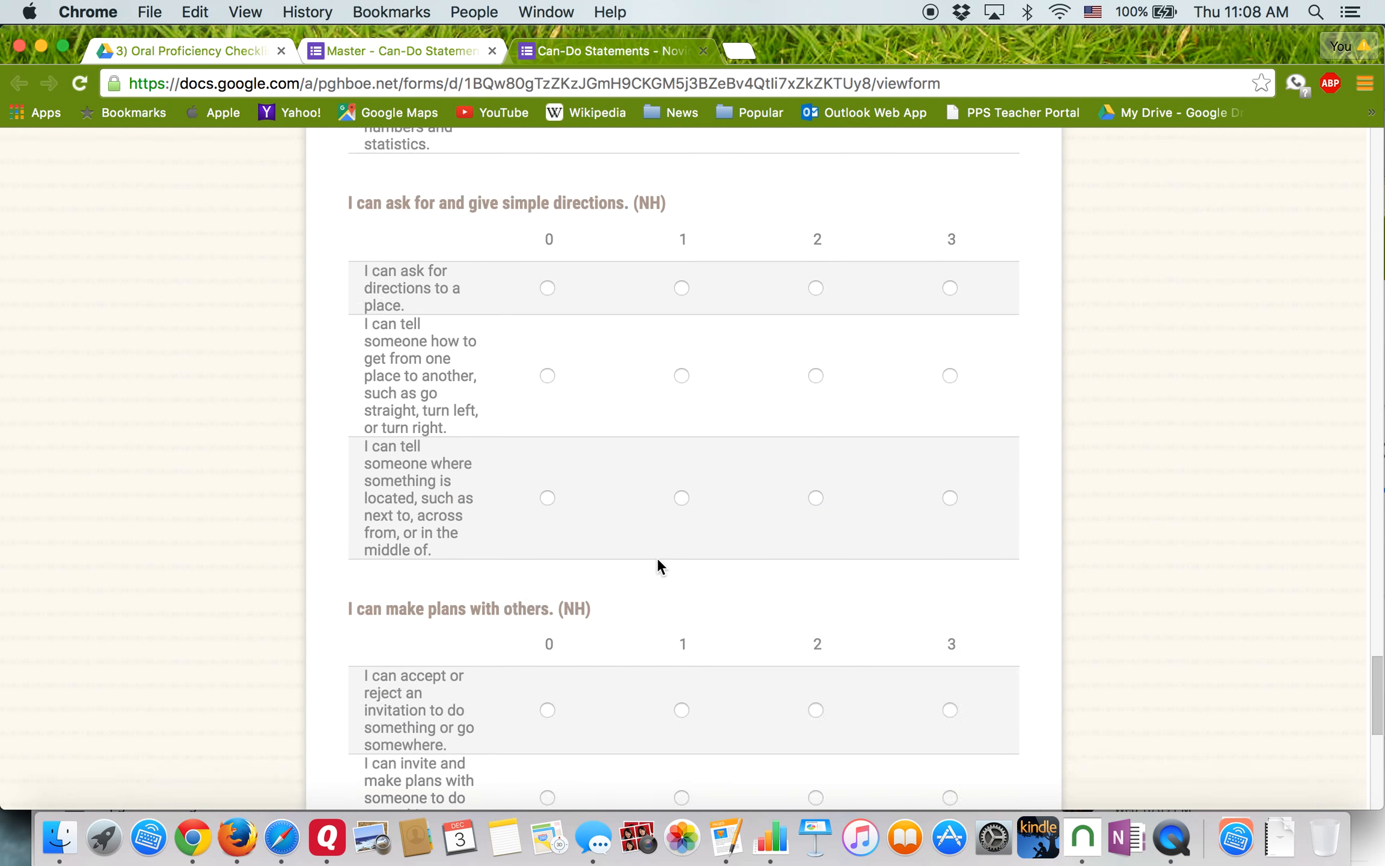
pyautogui.click(703, 50)
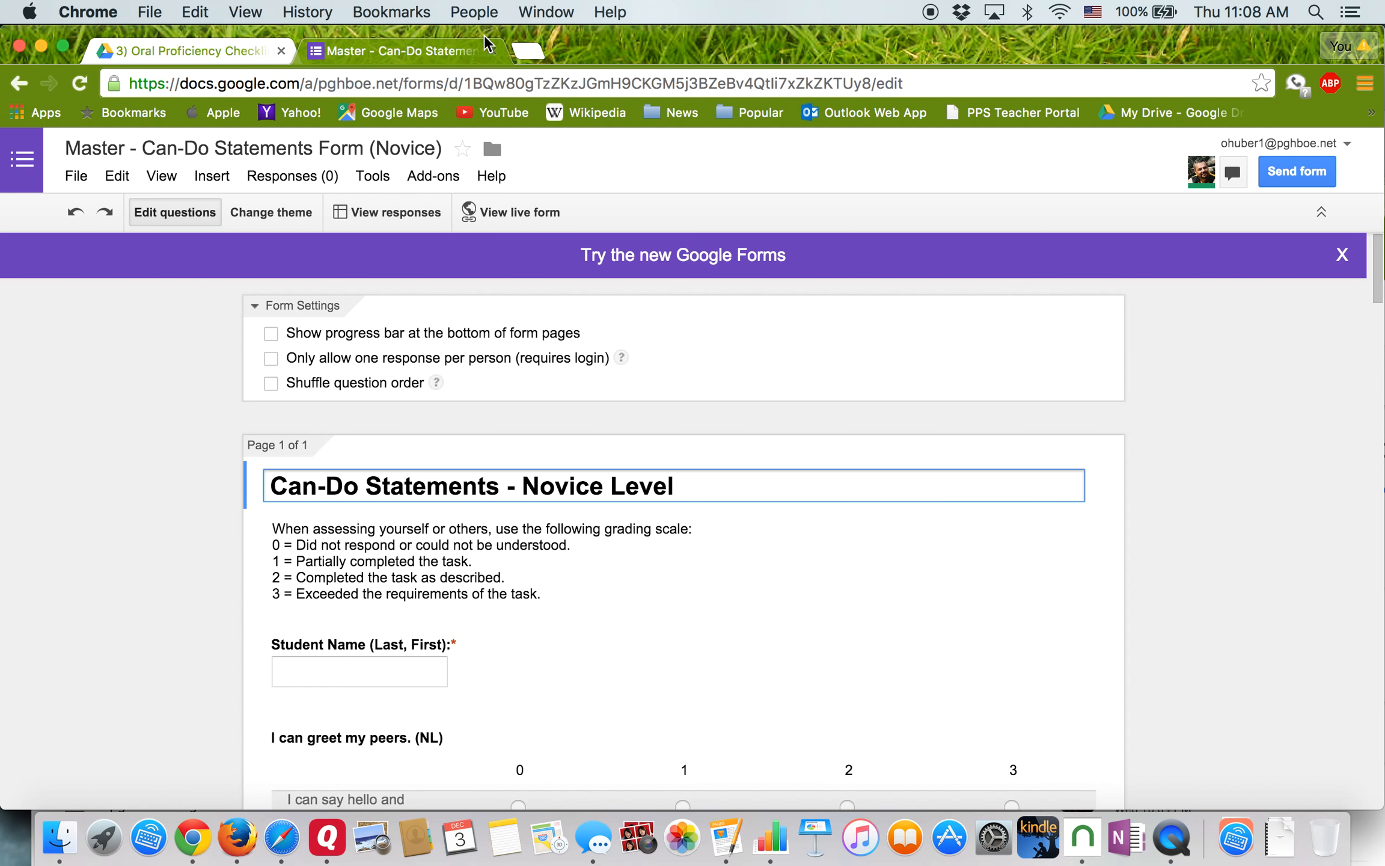
pyautogui.click(492, 50)
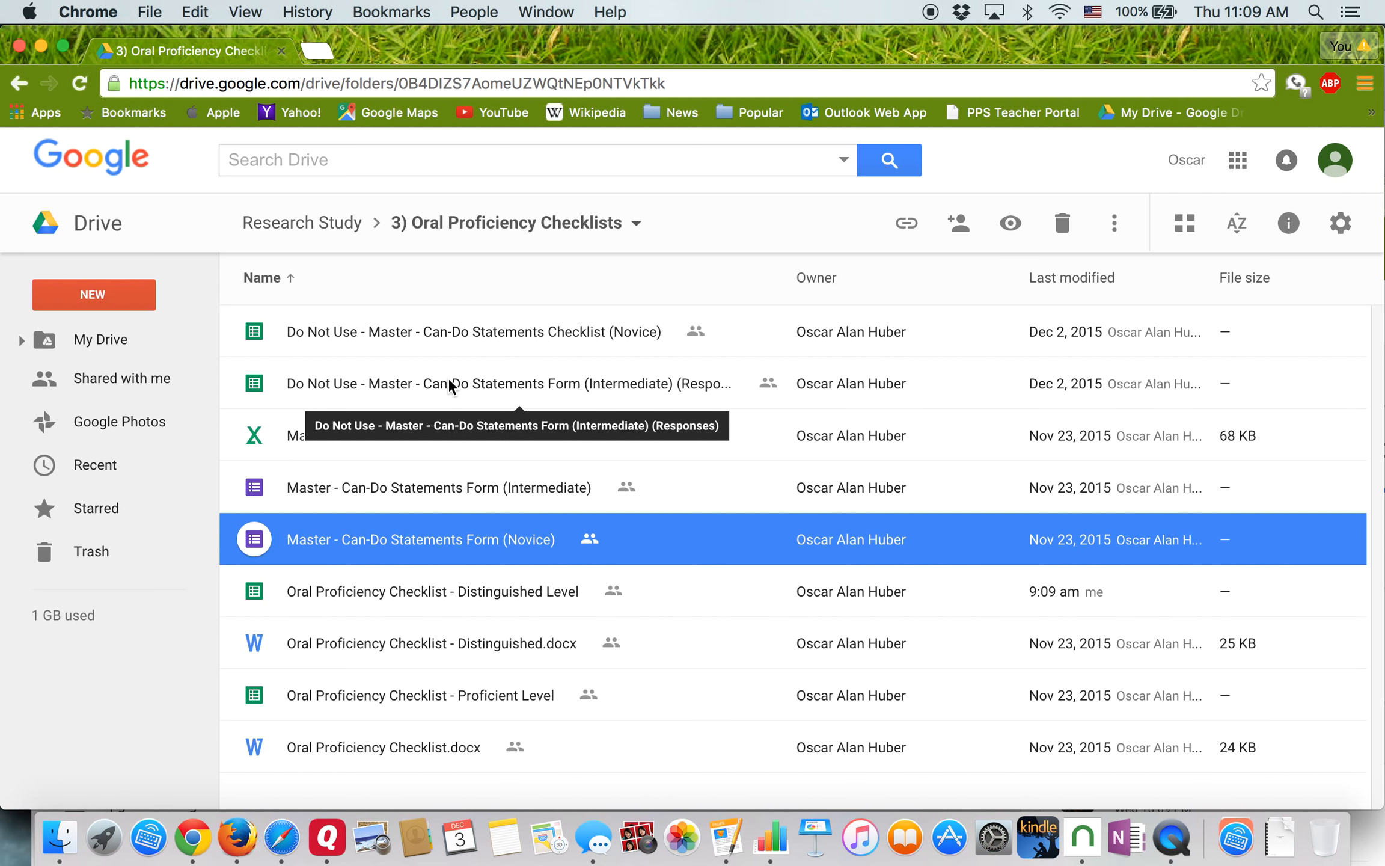
# - Open Do Not Use - Master - Can-Do Statements Checklist (Novice), examine the student name column's sorting options, and close the spreadsheet
pyautogui.click(485, 387)
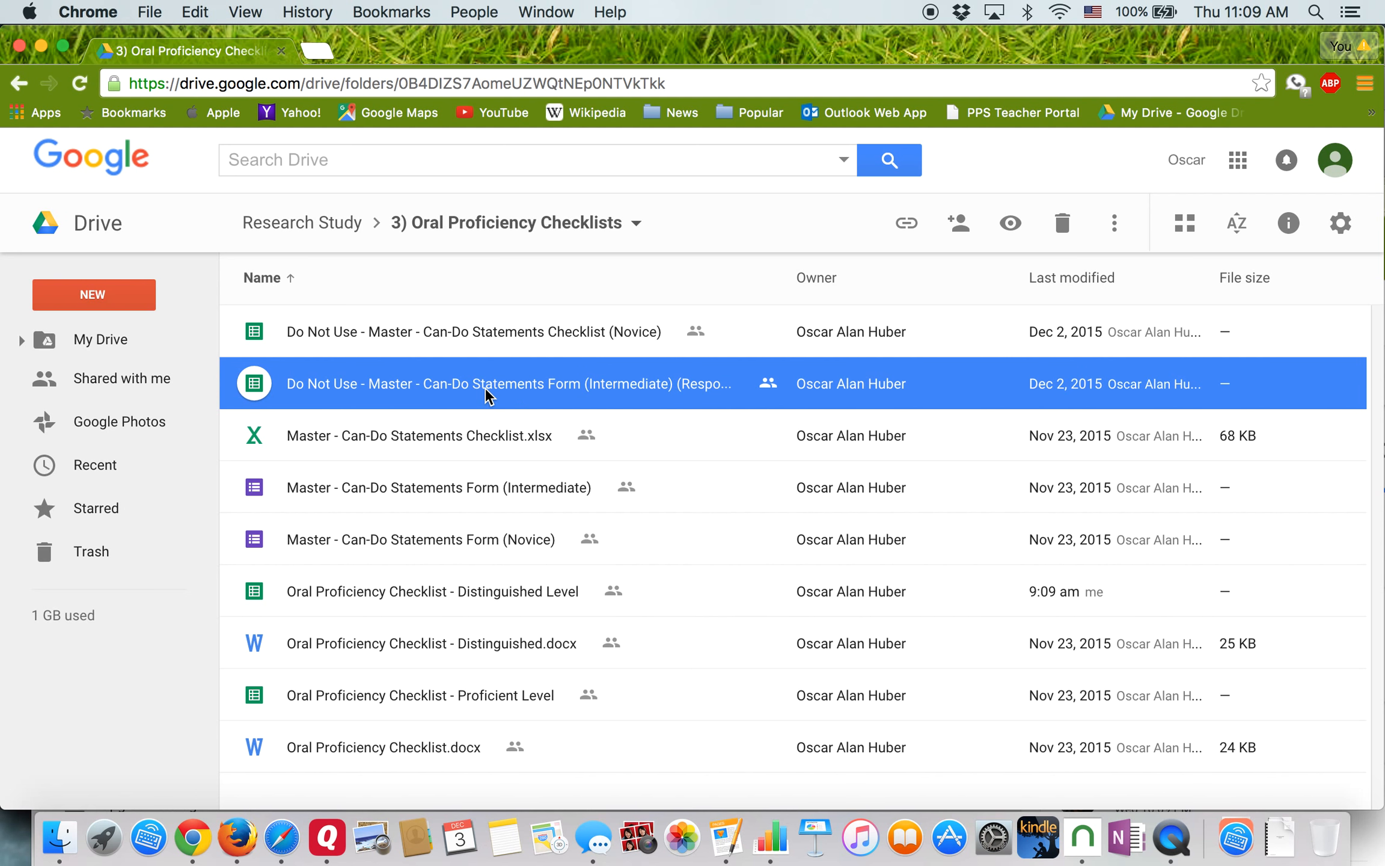
pyautogui.doubleClick(499, 324)
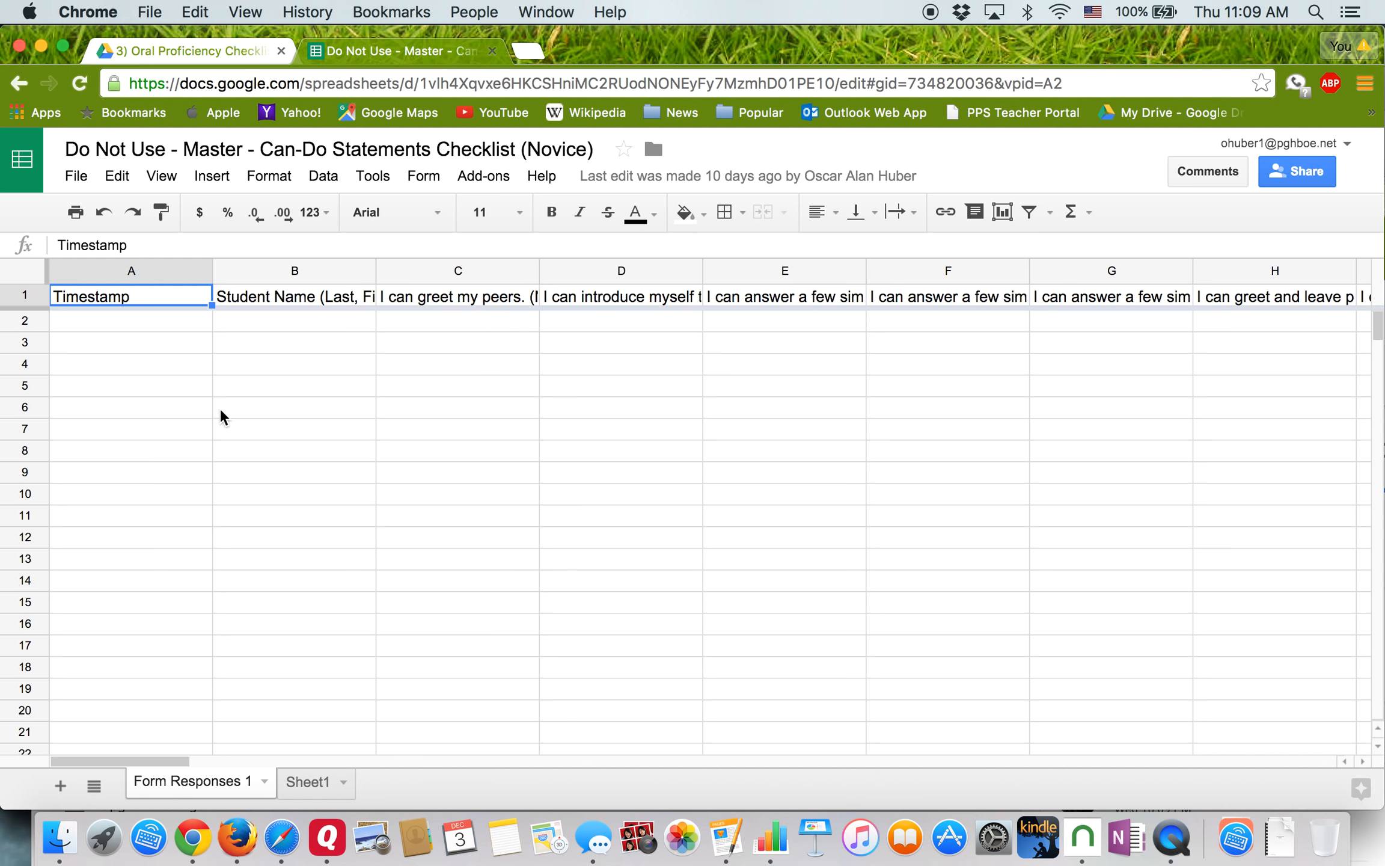
pyautogui.click(304, 401)
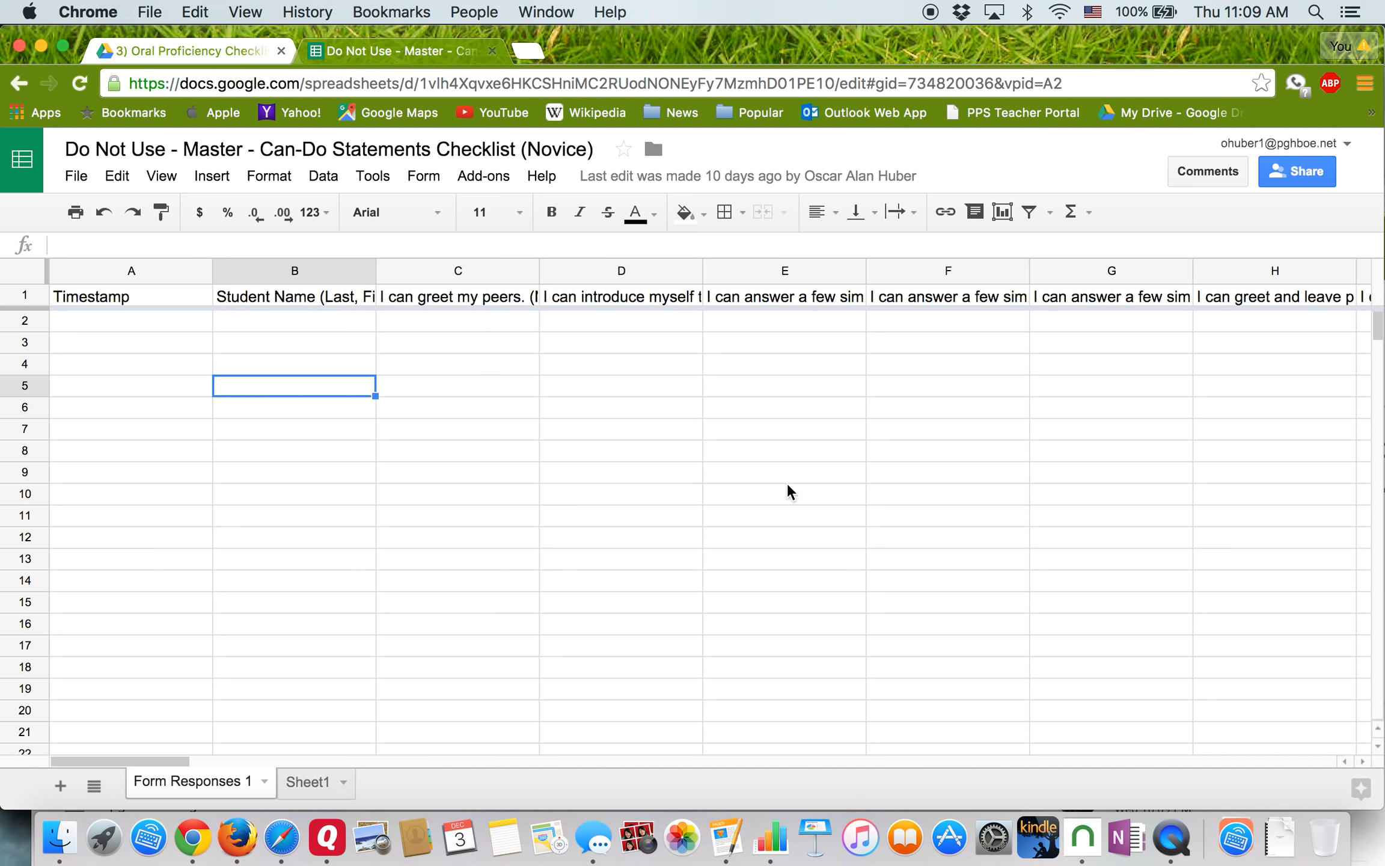
pyautogui.moveTo(350, 272)
pyautogui.click(364, 272)
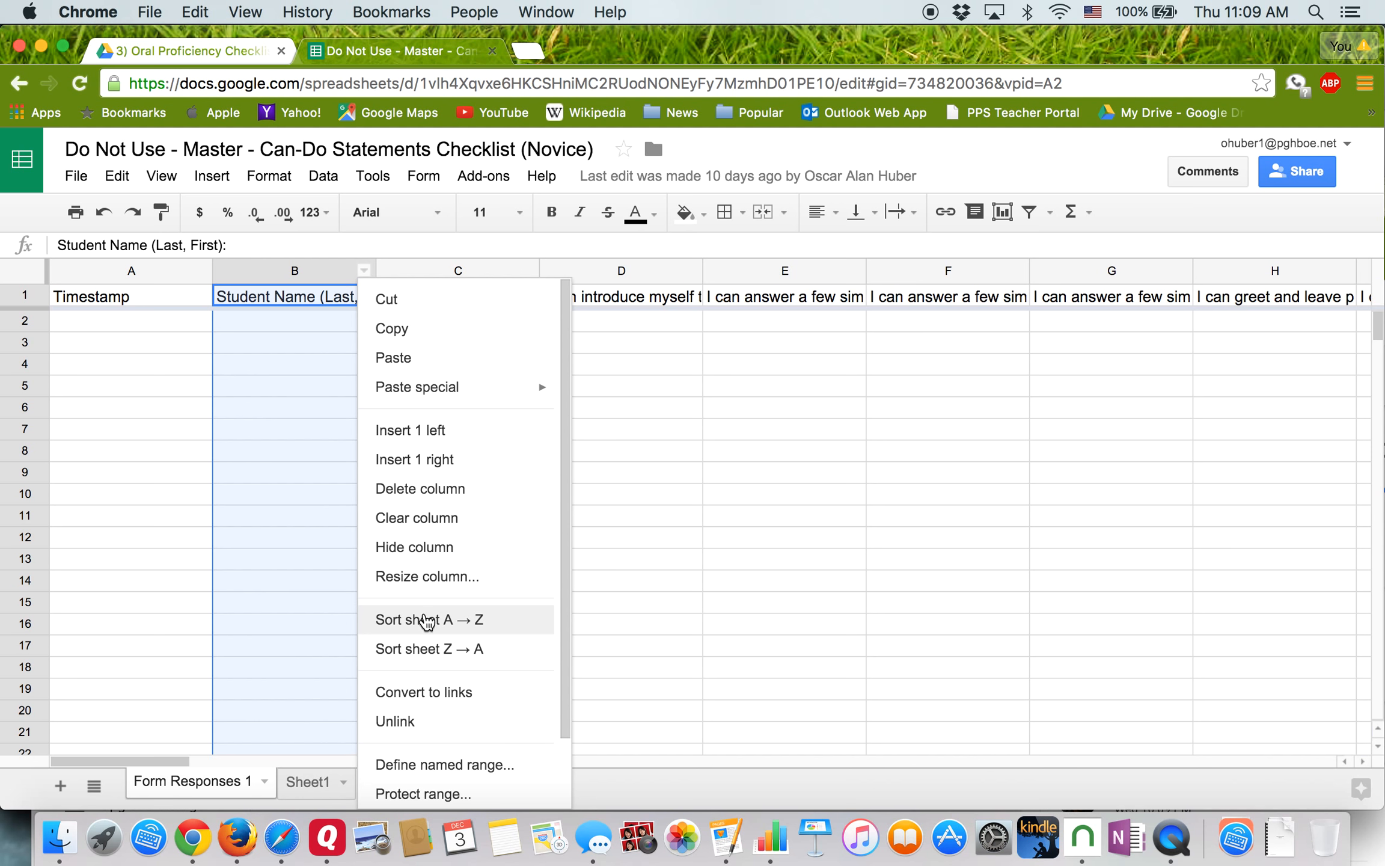
pyautogui.click(287, 517)
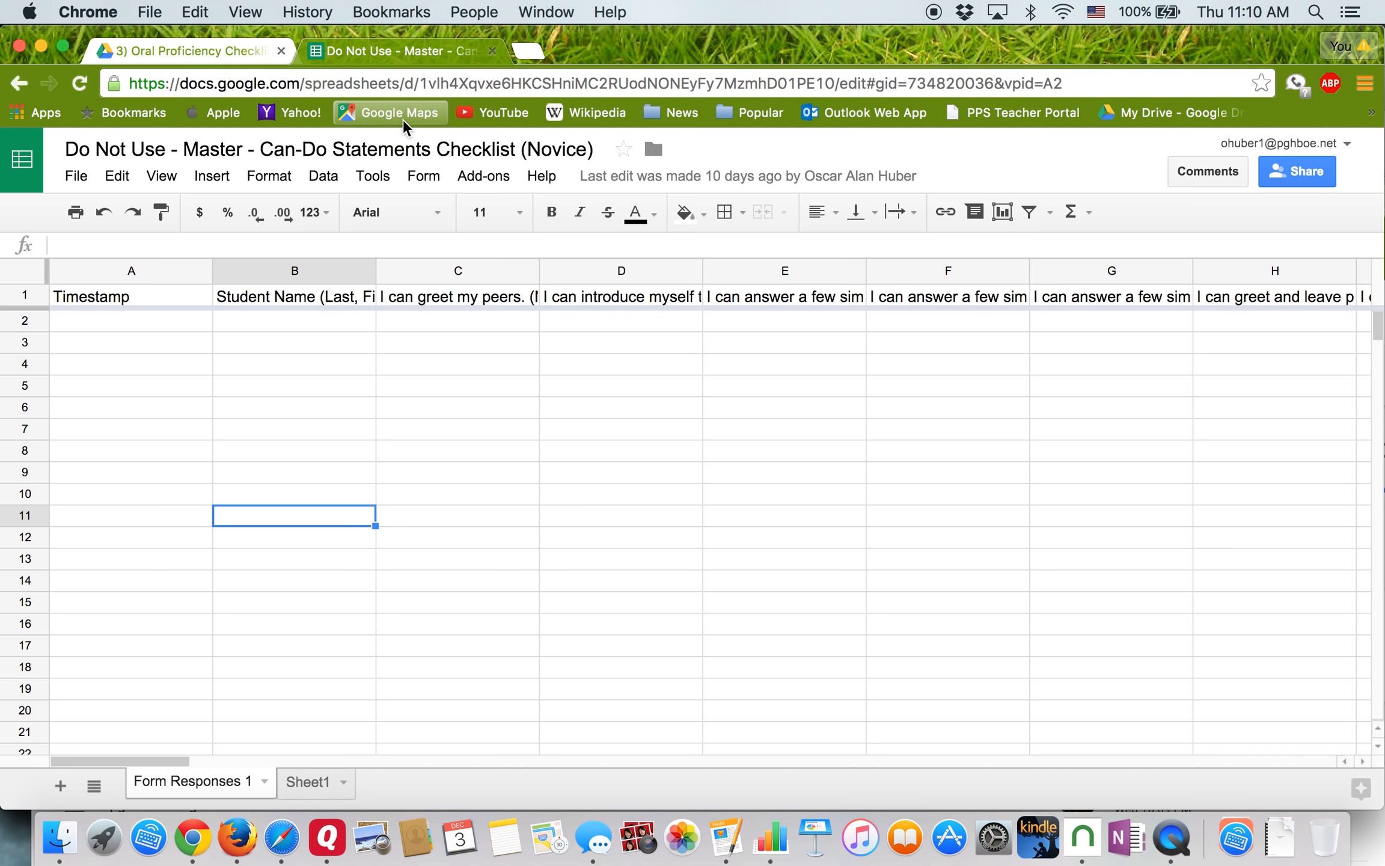
pyautogui.click(491, 52)
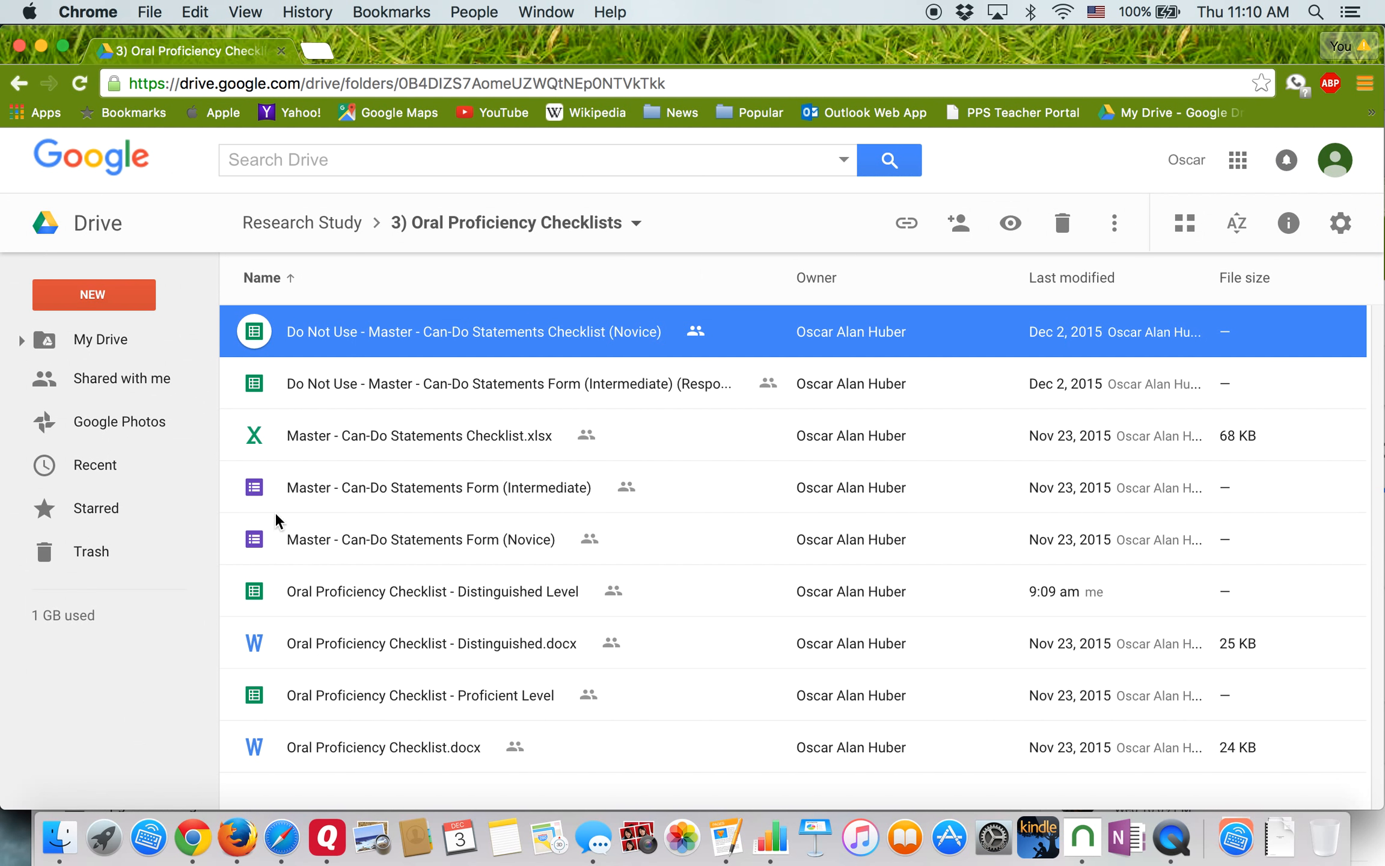
# - Highlight in turn the Proficient and Distinguished Level checklist spreadsheets and the Novice and Intermediate Can-Do Statements forms
pyautogui.click(258, 695)
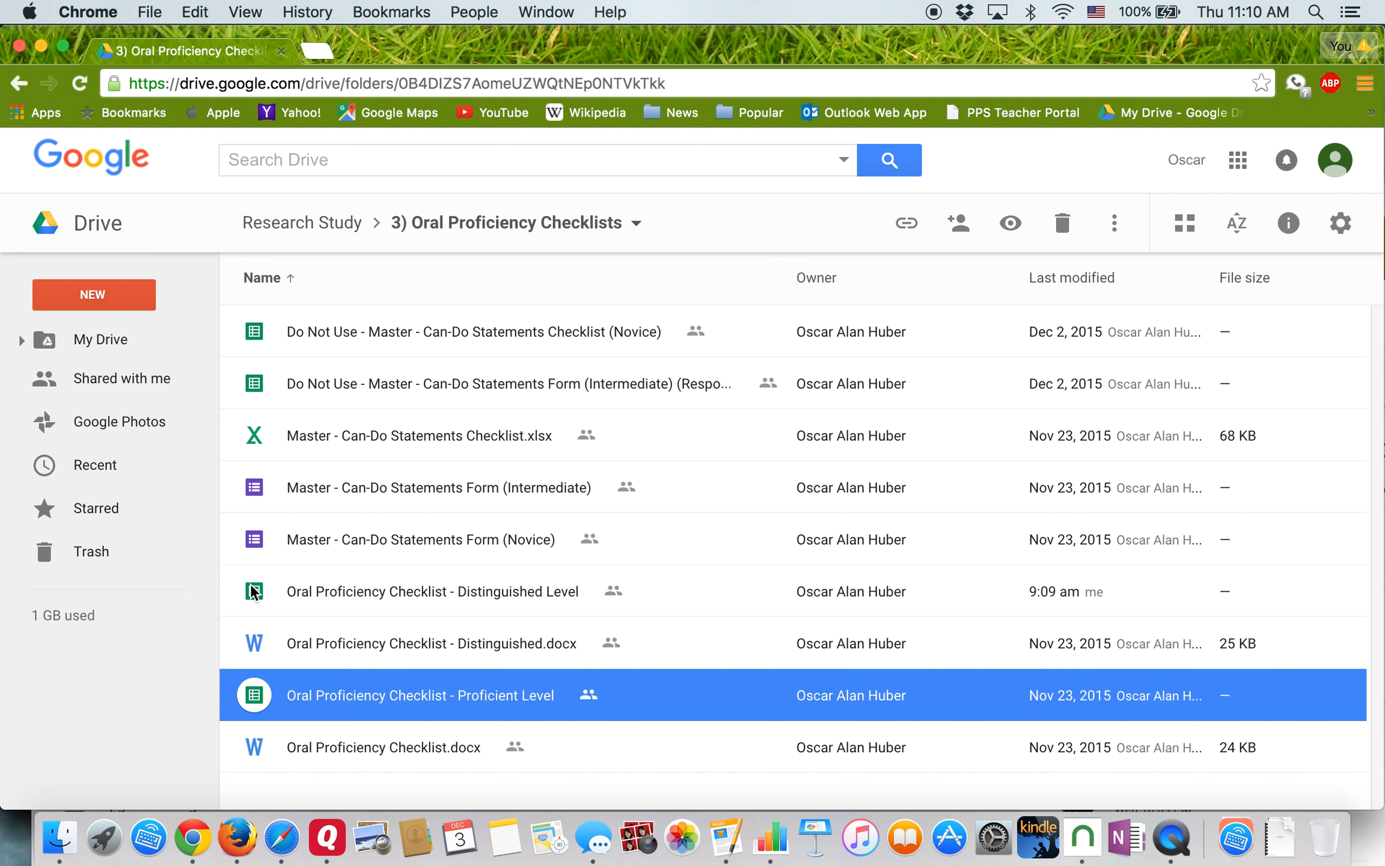
pyautogui.click(258, 540)
pyautogui.click(256, 487)
pyautogui.click(267, 692)
pyautogui.click(258, 577)
pyautogui.click(254, 539)
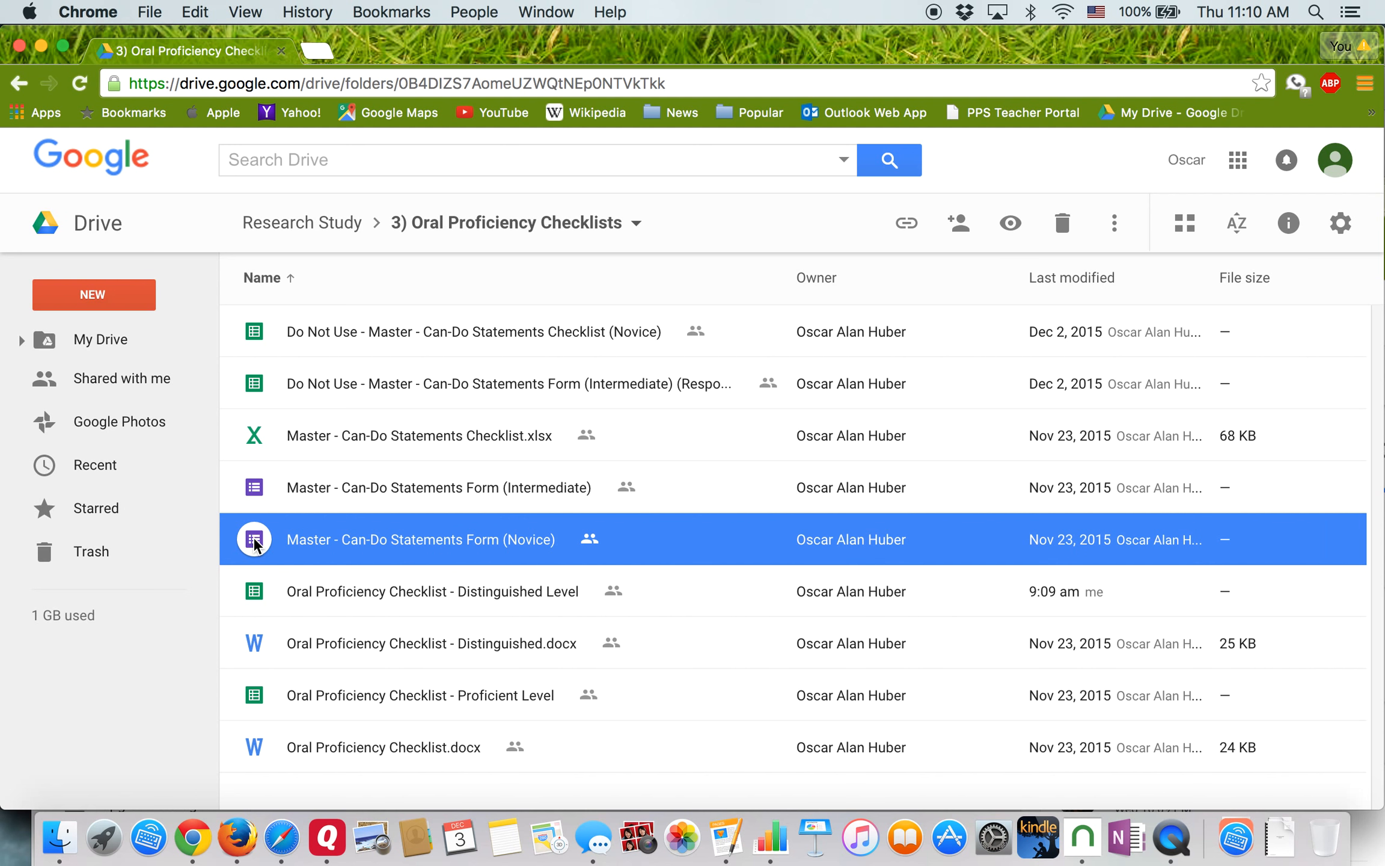
pyautogui.click(254, 487)
pyautogui.click(368, 686)
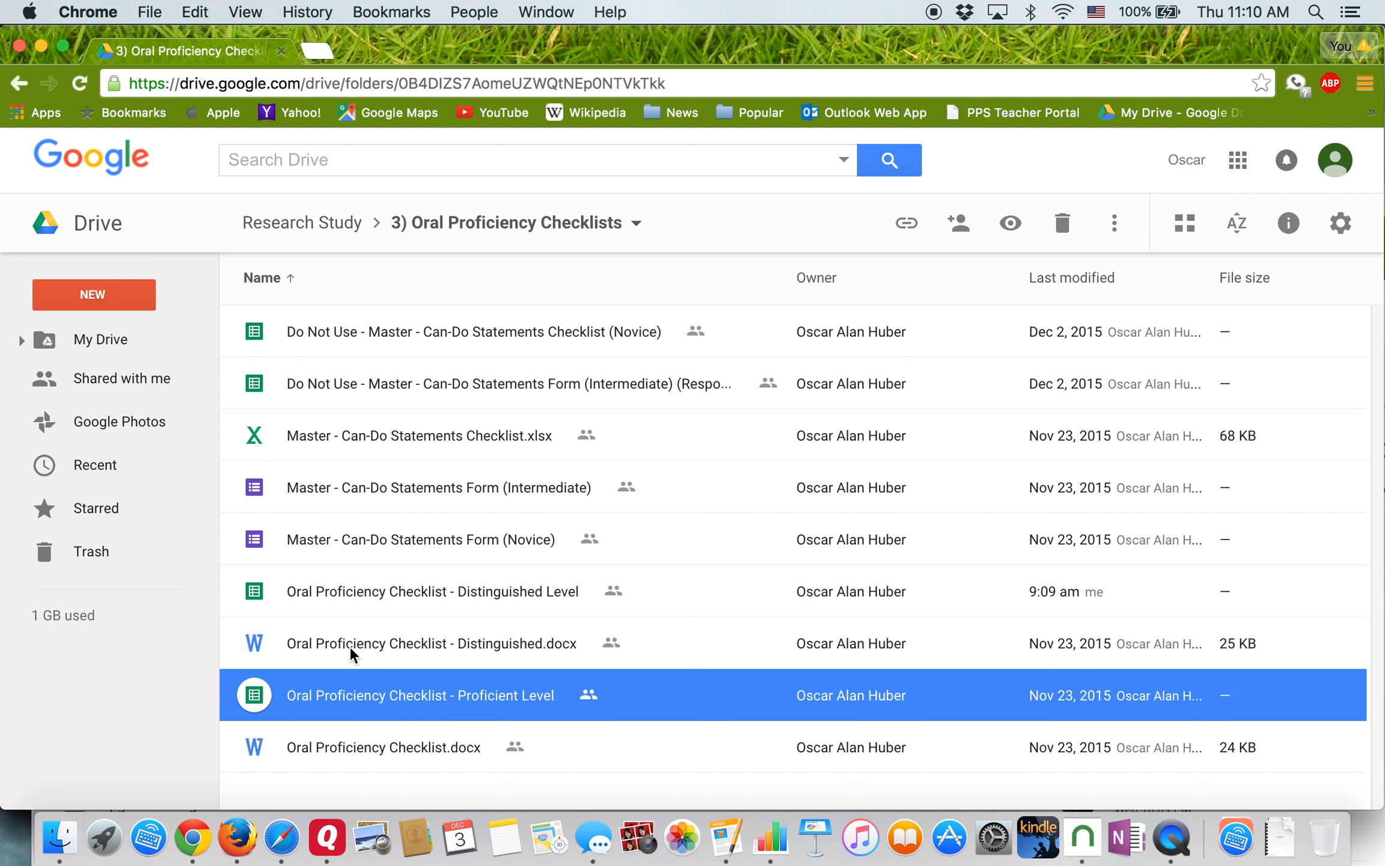
pyautogui.click(272, 592)
pyautogui.click(317, 699)
pyautogui.click(319, 590)
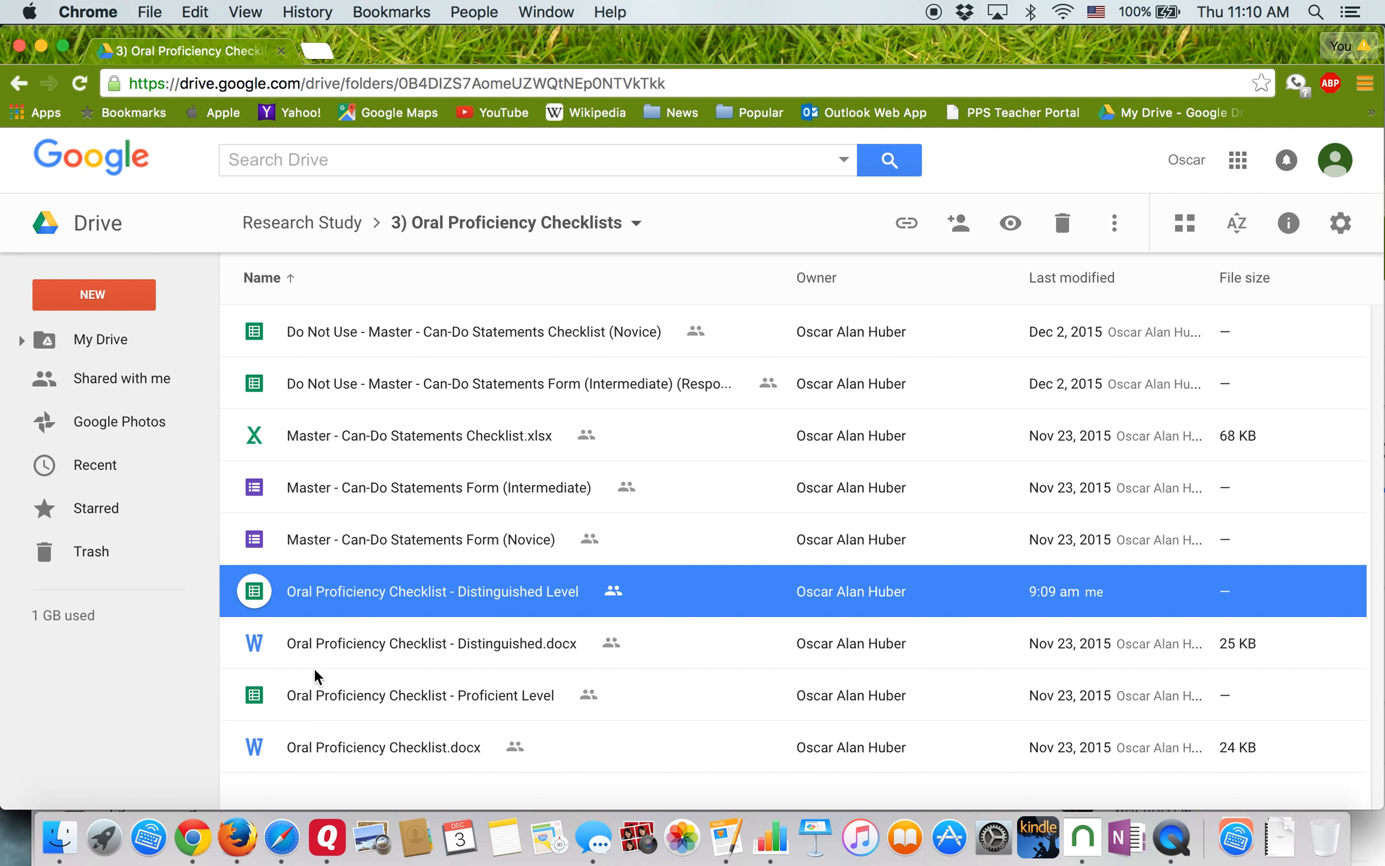
pyautogui.click(320, 539)
pyautogui.click(322, 488)
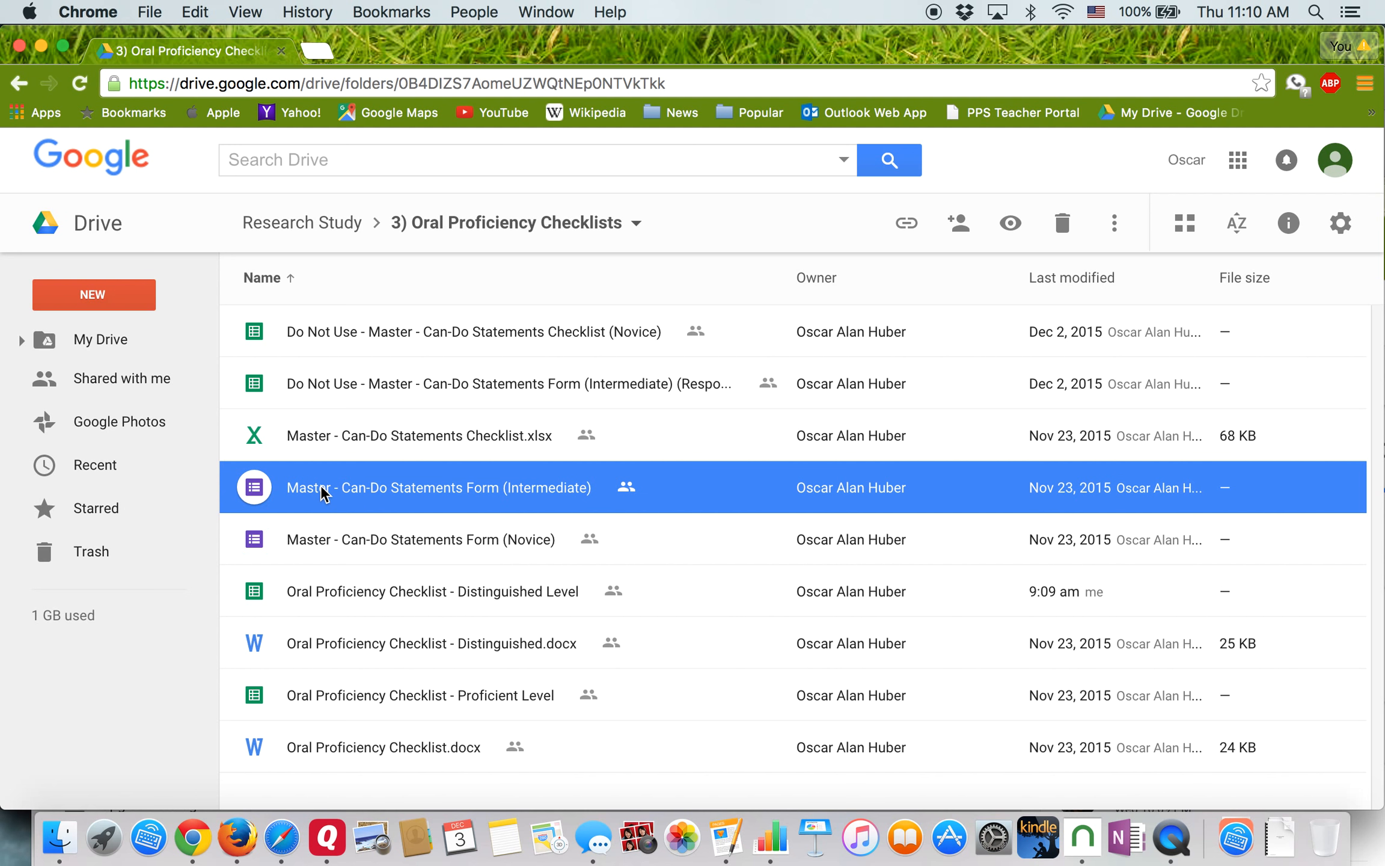
pyautogui.click(329, 539)
pyautogui.click(326, 492)
pyautogui.click(323, 531)
# - Preview Master - Can-Do Statements Form (Intermediate), check which additional actions the preview offers, and close it
pyautogui.click(291, 488)
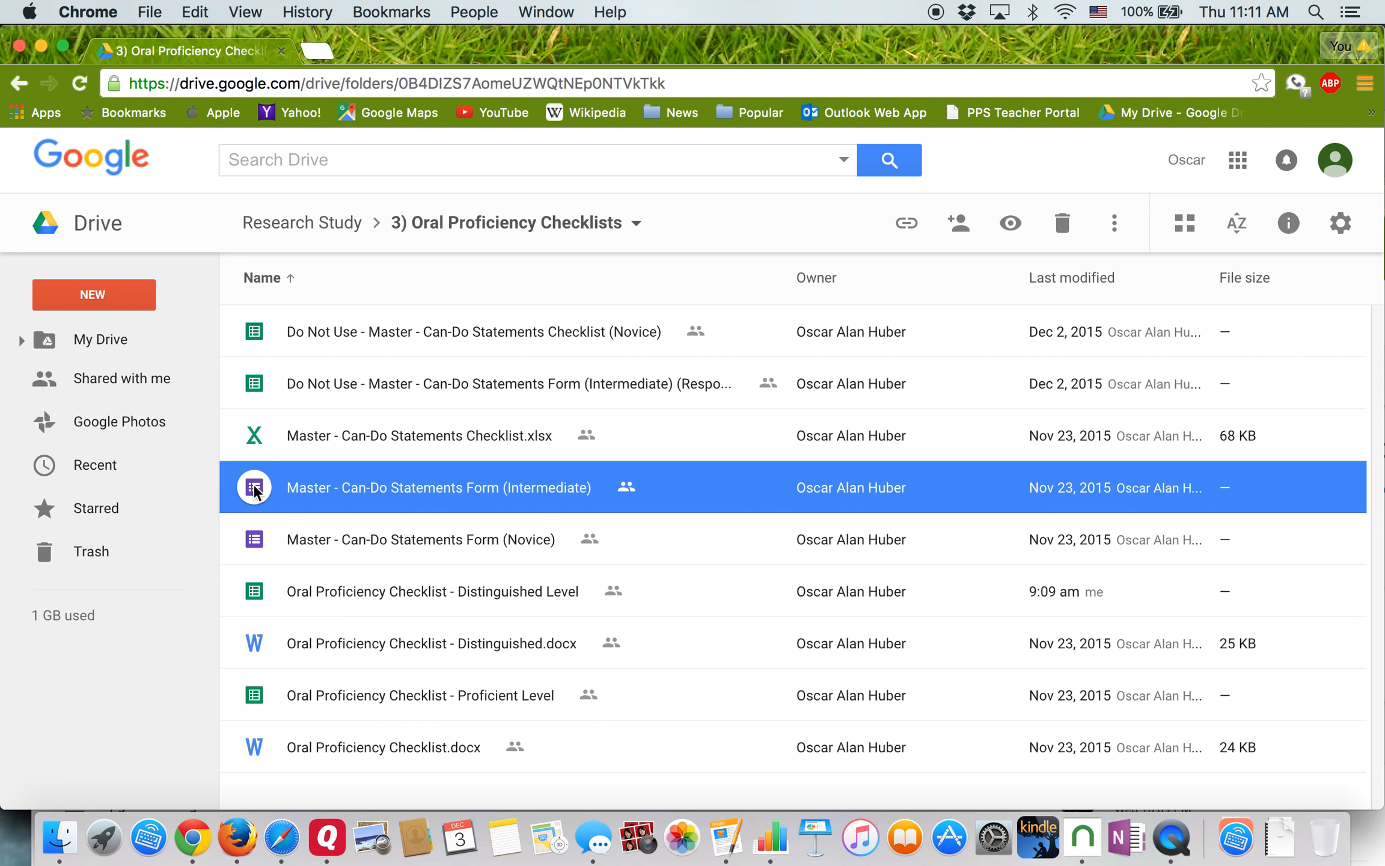
pyautogui.click(1012, 218)
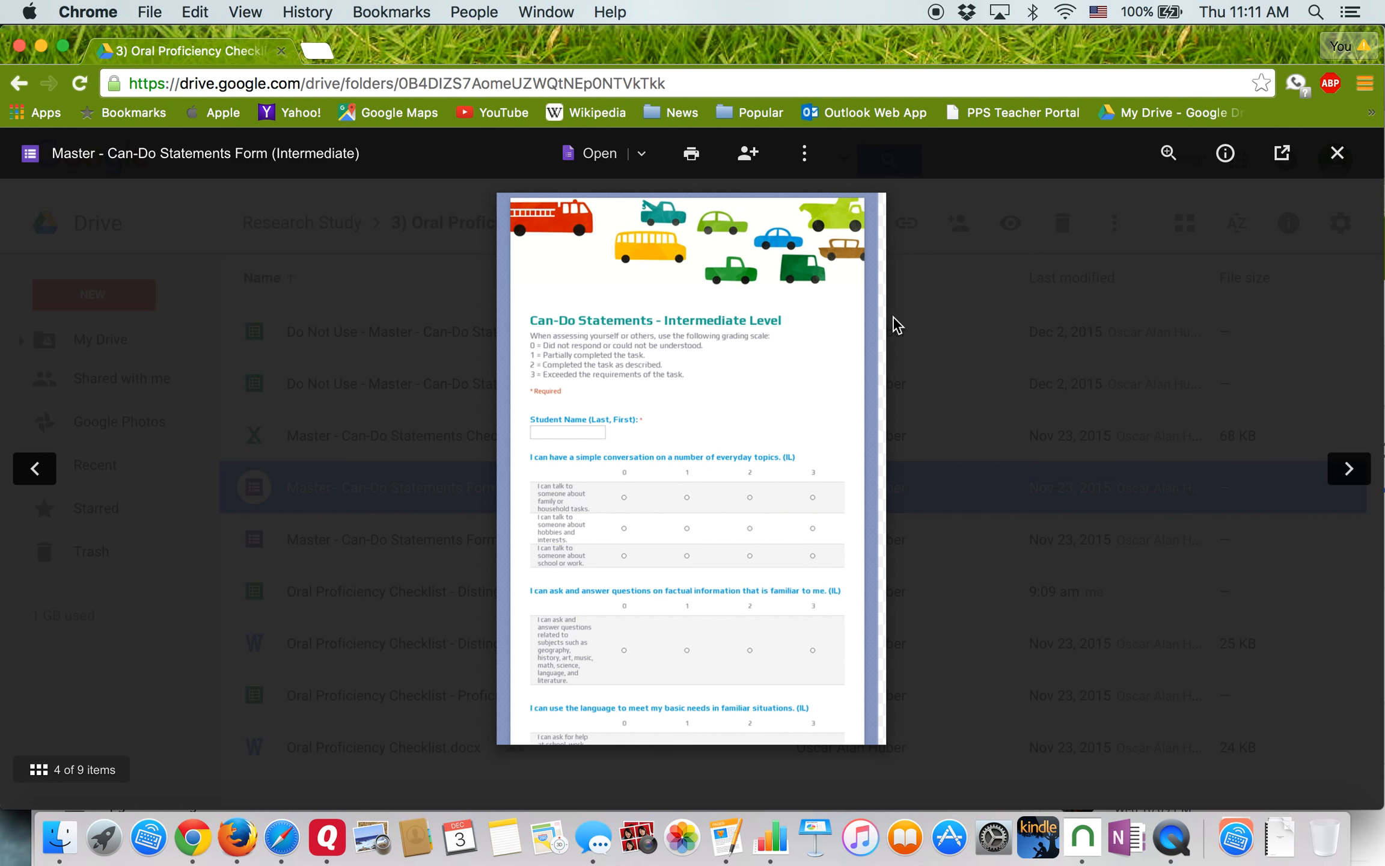
pyautogui.click(801, 156)
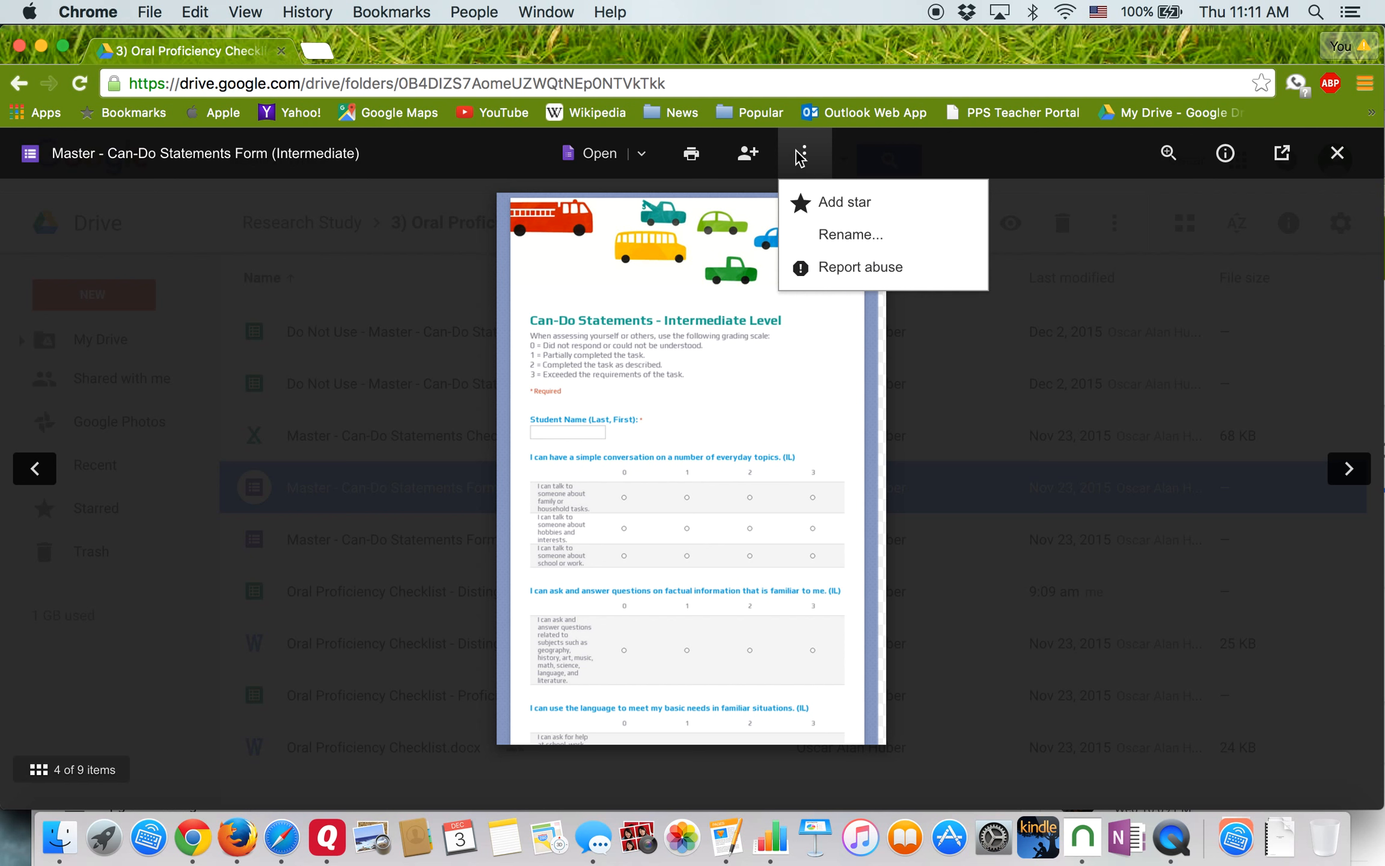
pyautogui.click(911, 166)
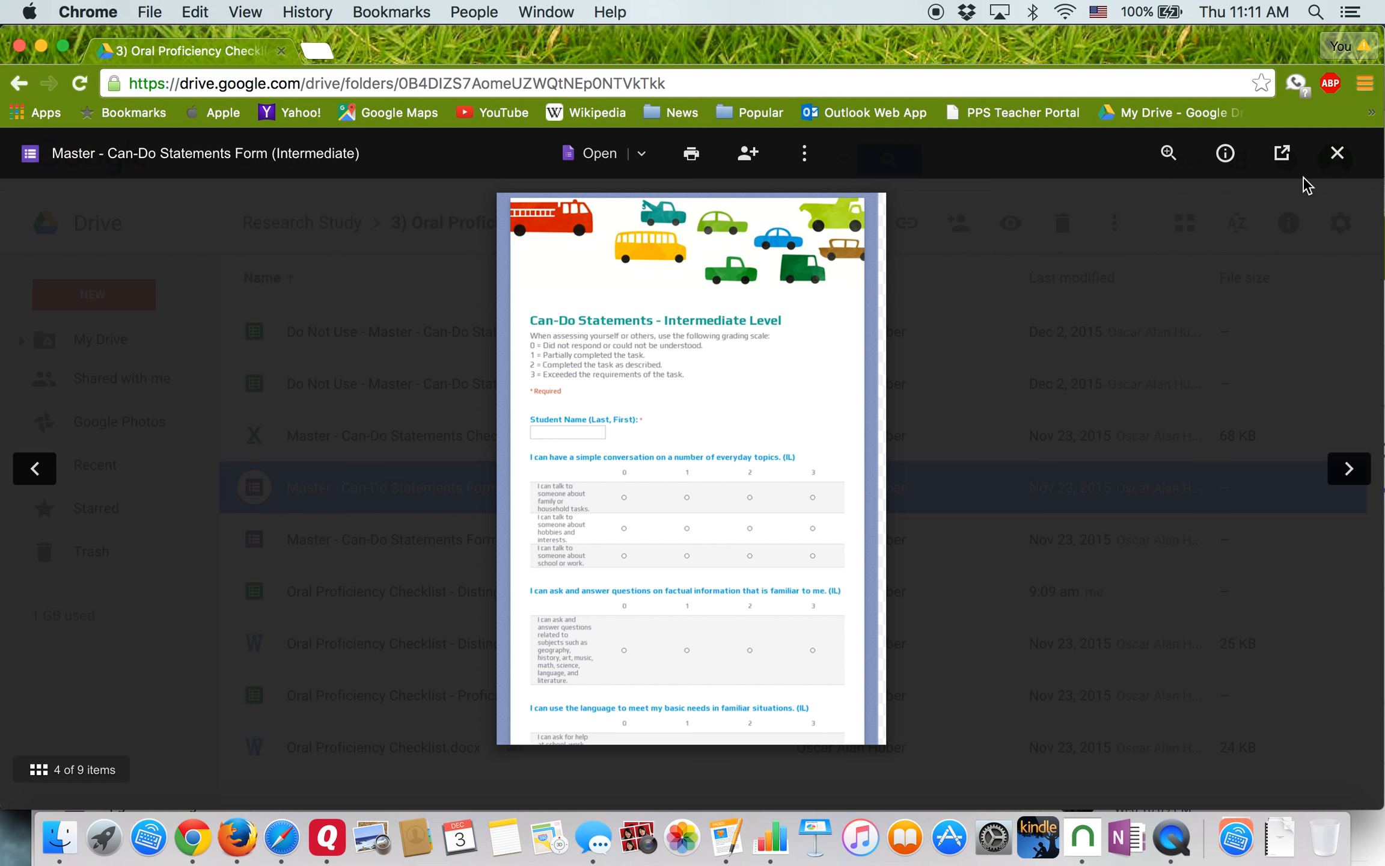
pyautogui.click(1337, 155)
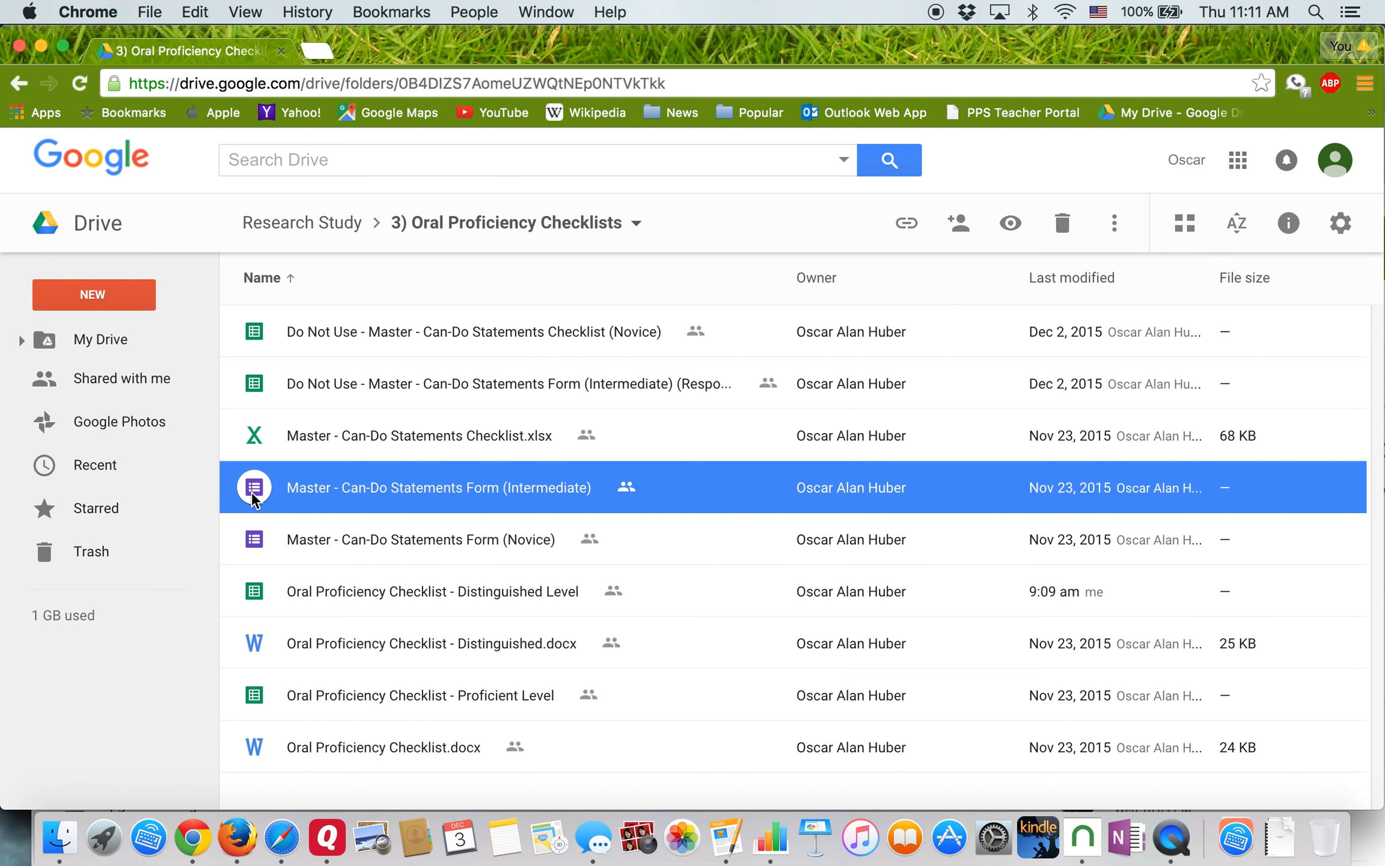
# - Open Master - Can-Do Statements Form (Intermediate) for editing and start making a copy of it
pyautogui.doubleClick(262, 481)
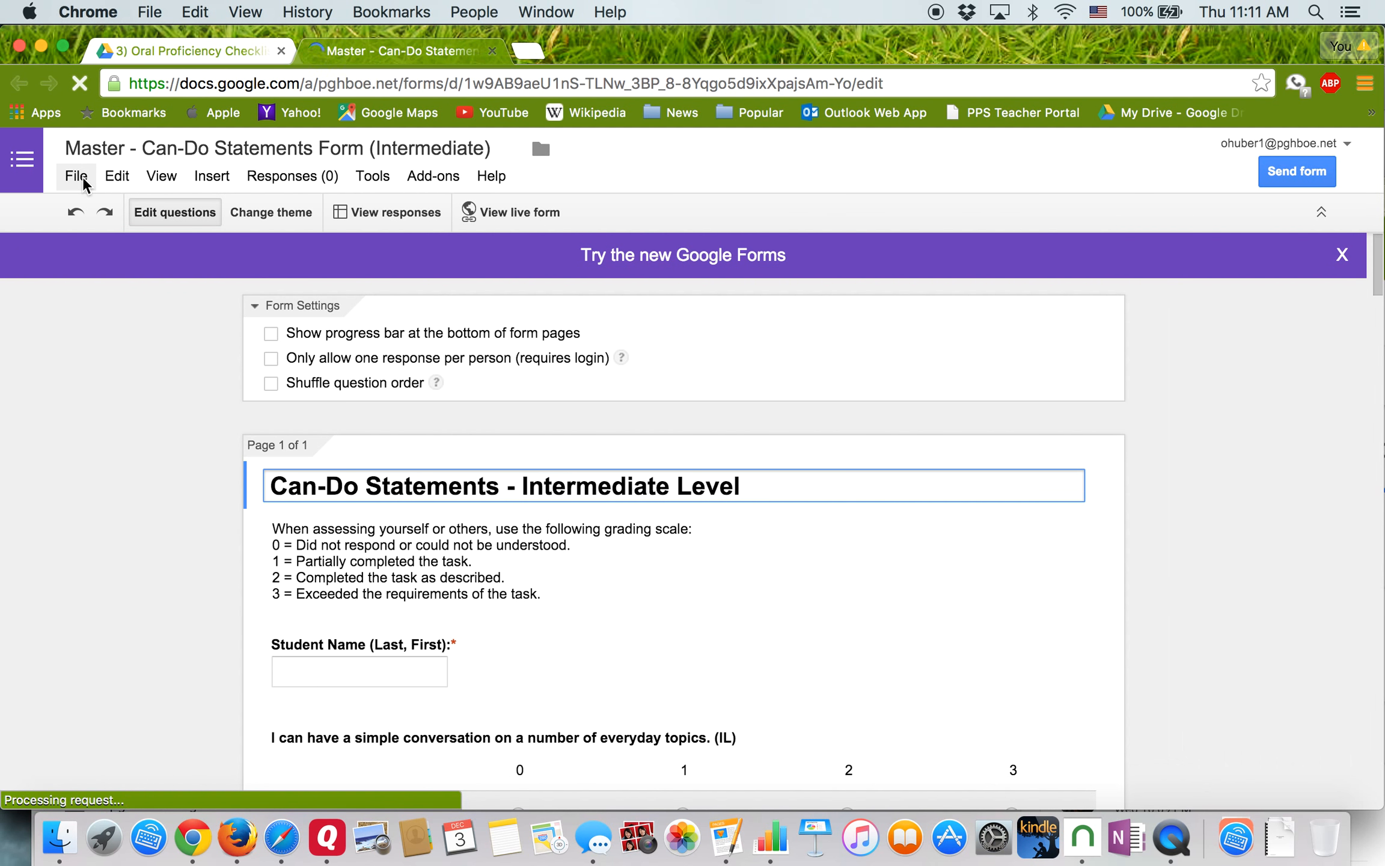
pyautogui.click(82, 176)
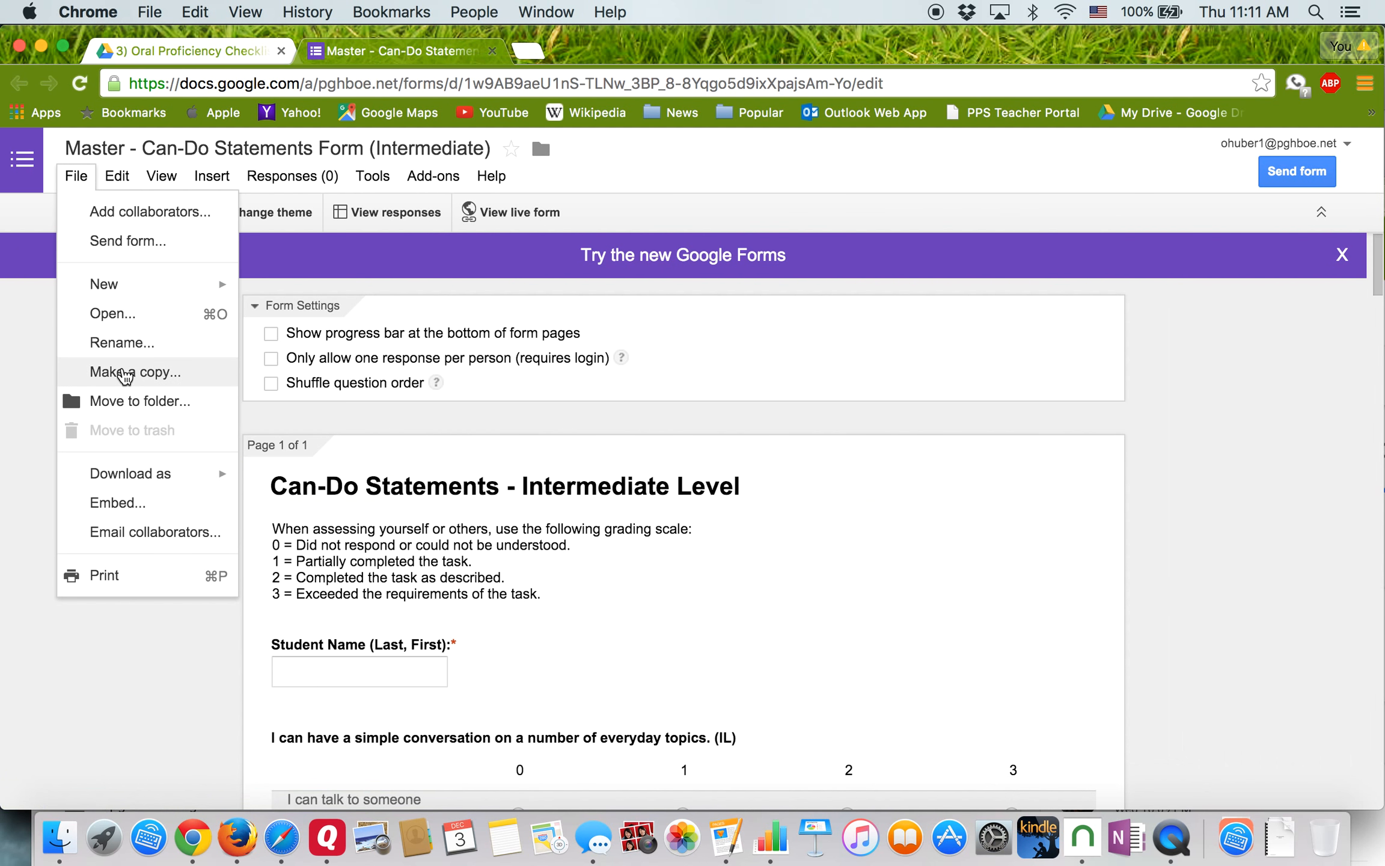
pyautogui.click(126, 372)
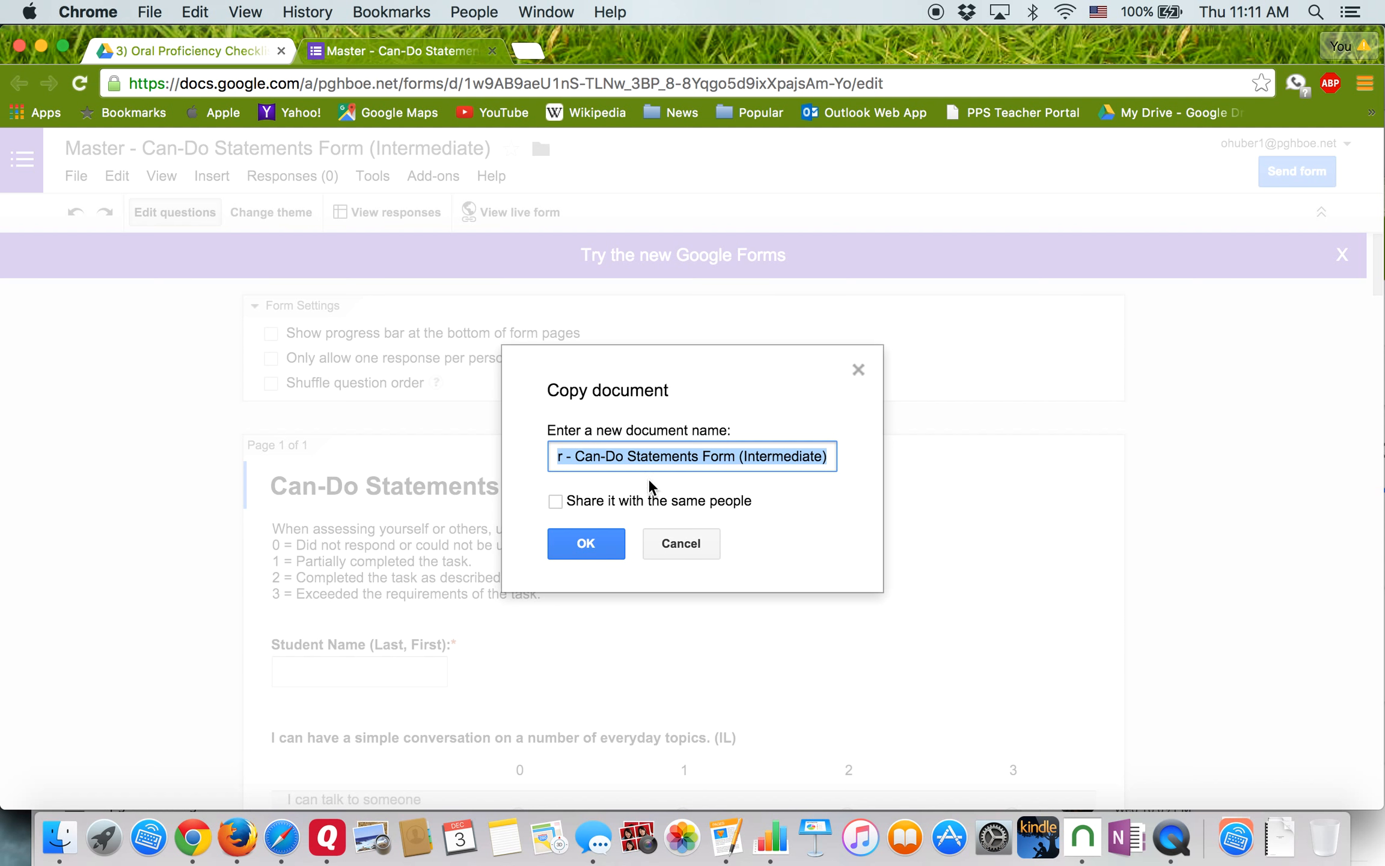
# - Remove the "Copy of" prefix from the new document name and cancel the copy
pyautogui.click(600, 458)
pyautogui.press('Left')
pyautogui.press('Left')
pyautogui.press('Left')
pyautogui.press('Left')
pyautogui.press('Left')
pyautogui.press('Left')
pyautogui.press('Left')
pyautogui.press('Left')
pyautogui.press('Left')
pyautogui.press('Left')
pyautogui.press('Left')
pyautogui.press('Left')
pyautogui.press('Left')
pyautogui.press('Left')
pyautogui.press('Left')
pyautogui.press('Left')
pyautogui.press('Left')
pyautogui.press('Left')
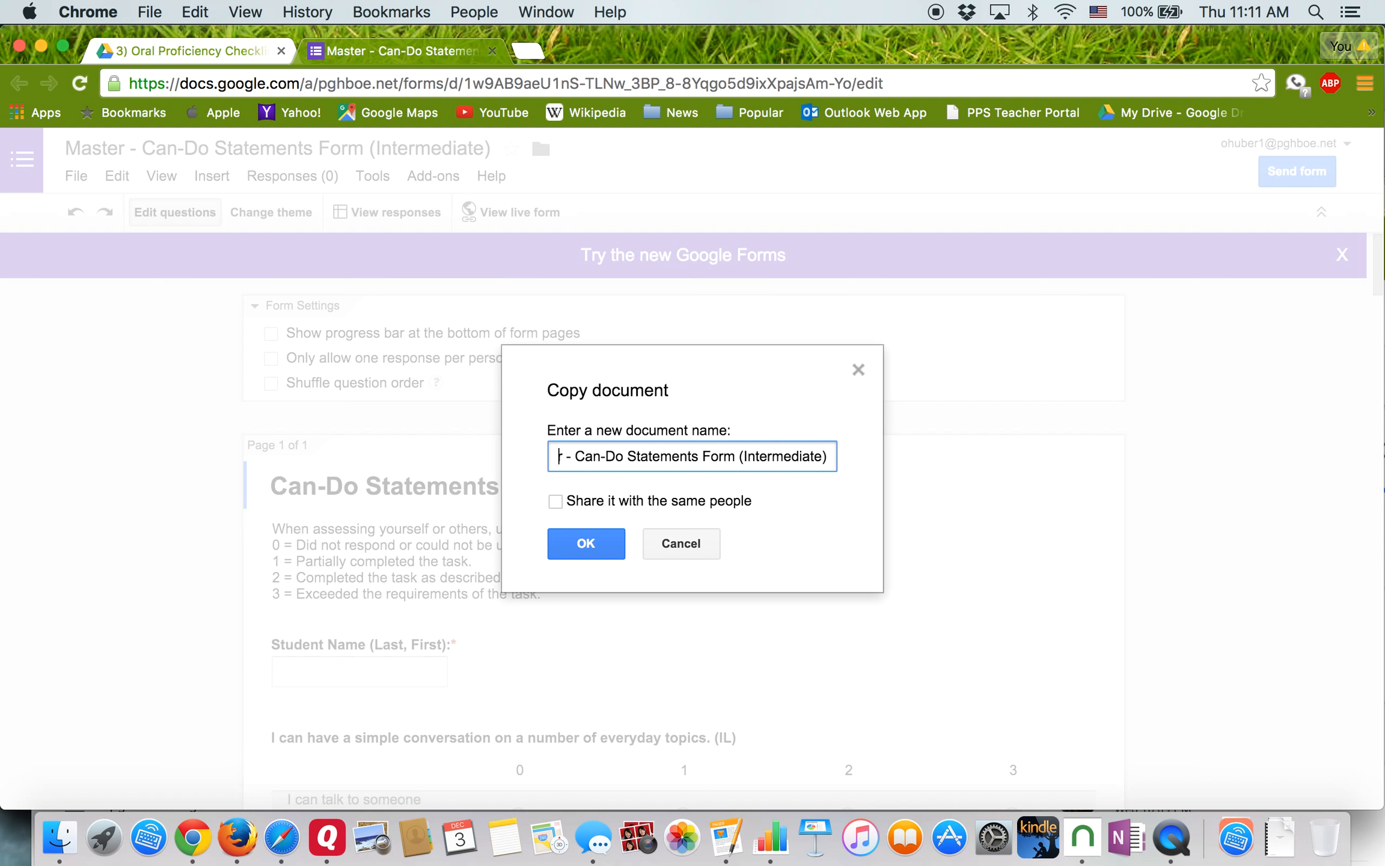
pyautogui.hotkey('shift', 'Right')
pyautogui.hotkey('shift', 'Right')
pyautogui.hotkey('shift', 'Right')
pyautogui.hotkey('shift', 'Right')
pyautogui.hotkey('shift', 'Right')
pyautogui.hotkey('shift', 'Right')
pyautogui.hotkey('shift', 'Right')
pyautogui.hotkey('shift', 'Right')
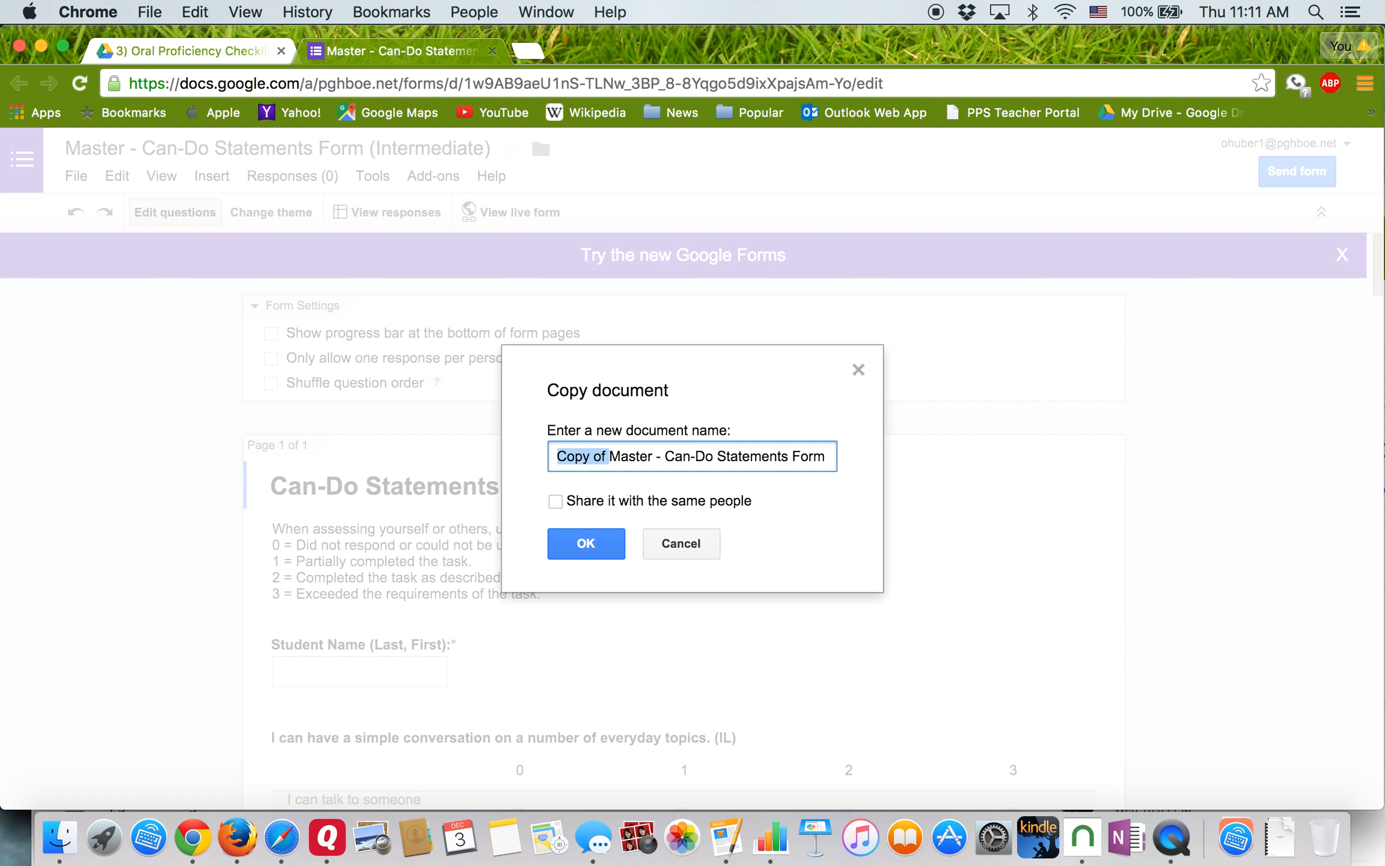
pyautogui.press('BackSpace')
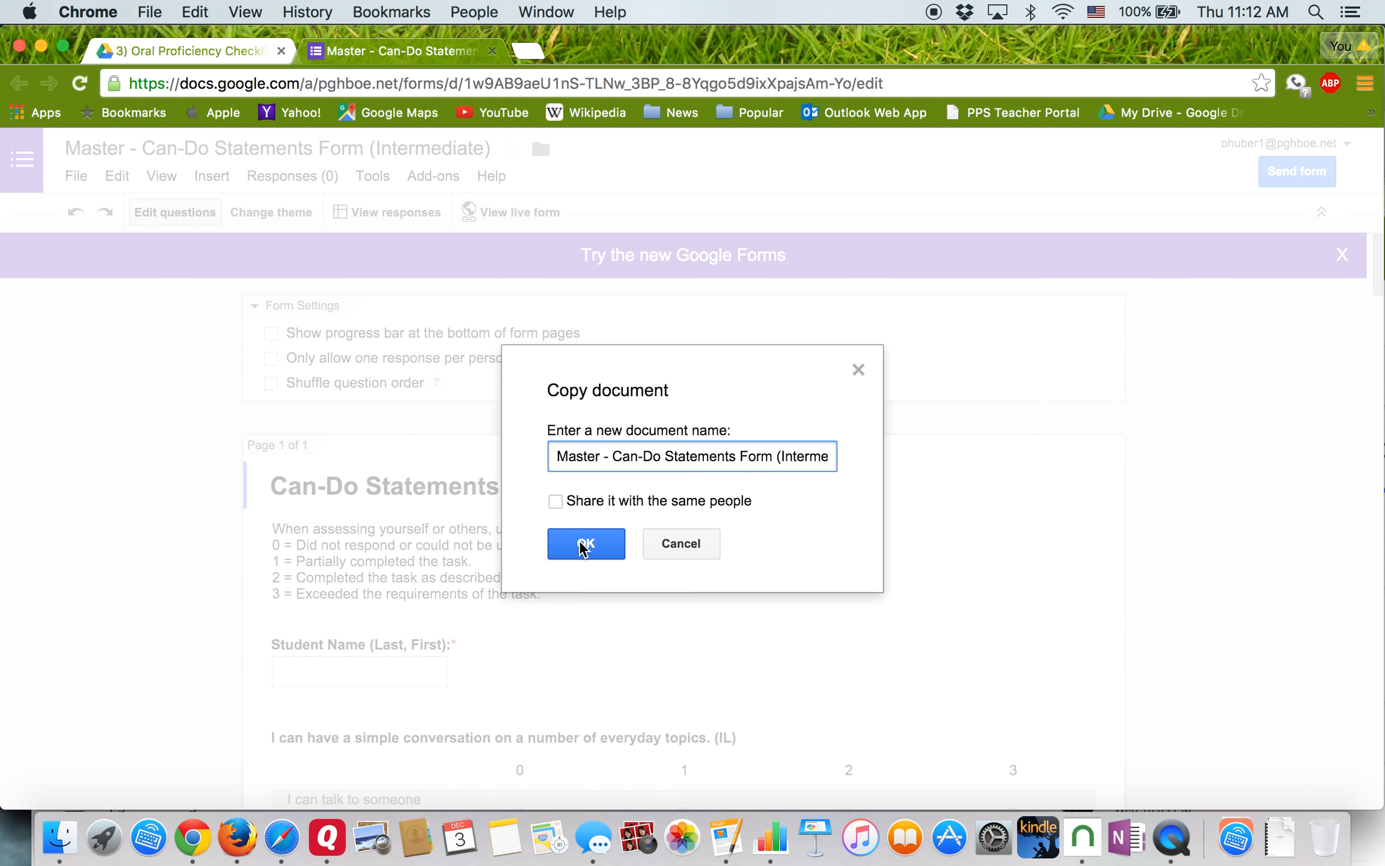
pyautogui.click(860, 368)
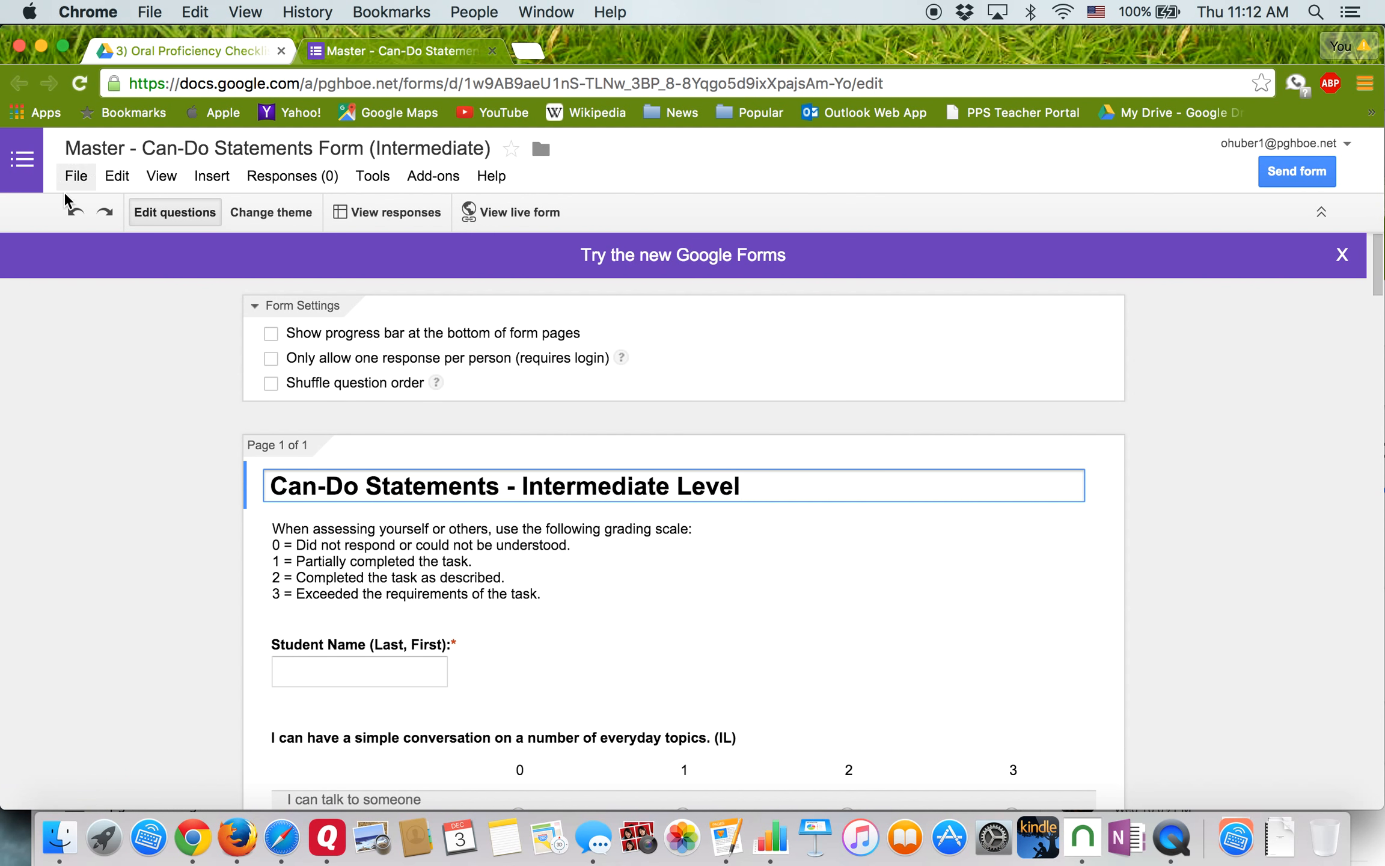
# - Close the Intermediate form and go to My Drive
pyautogui.click(492, 51)
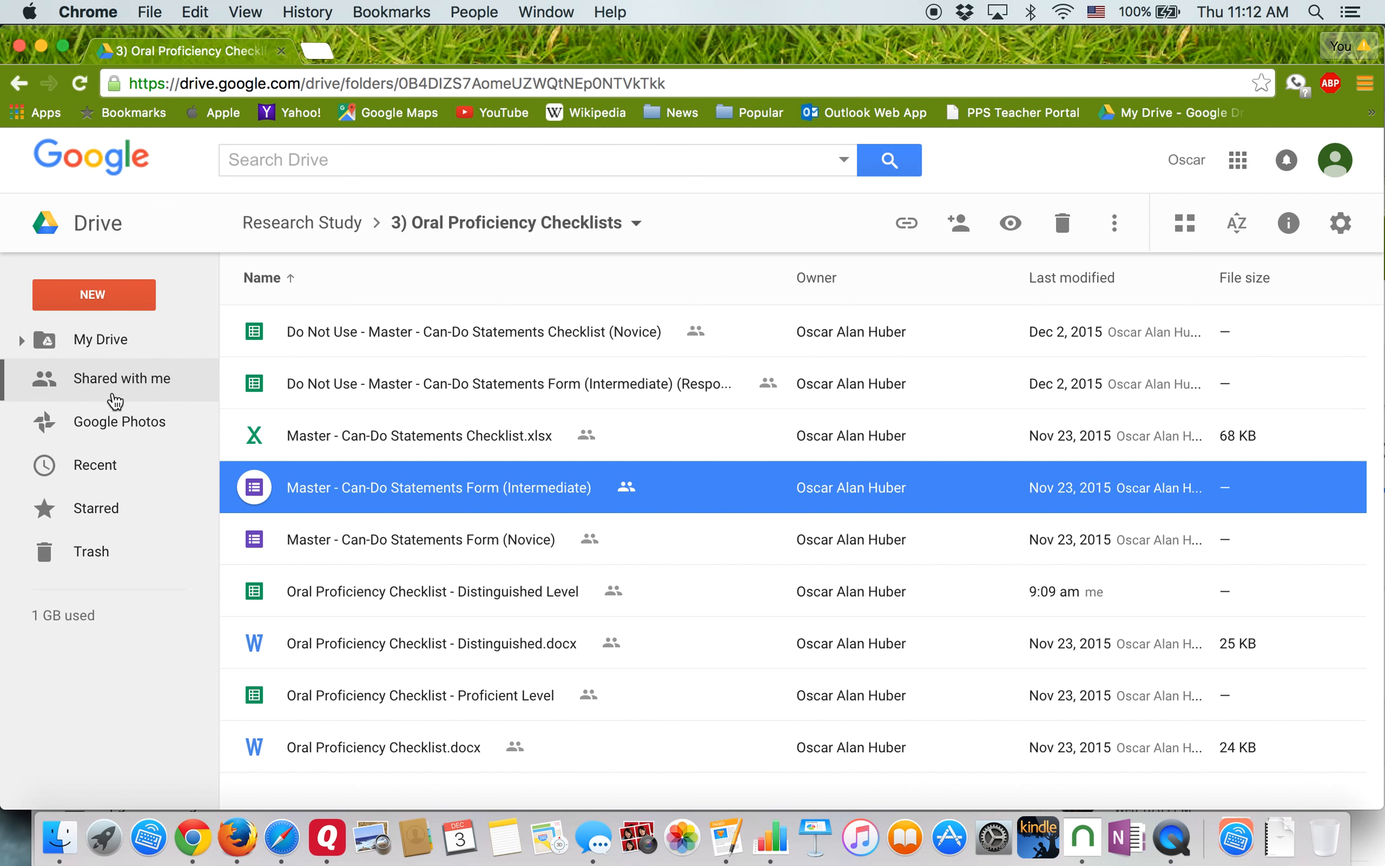
pyautogui.click(92, 340)
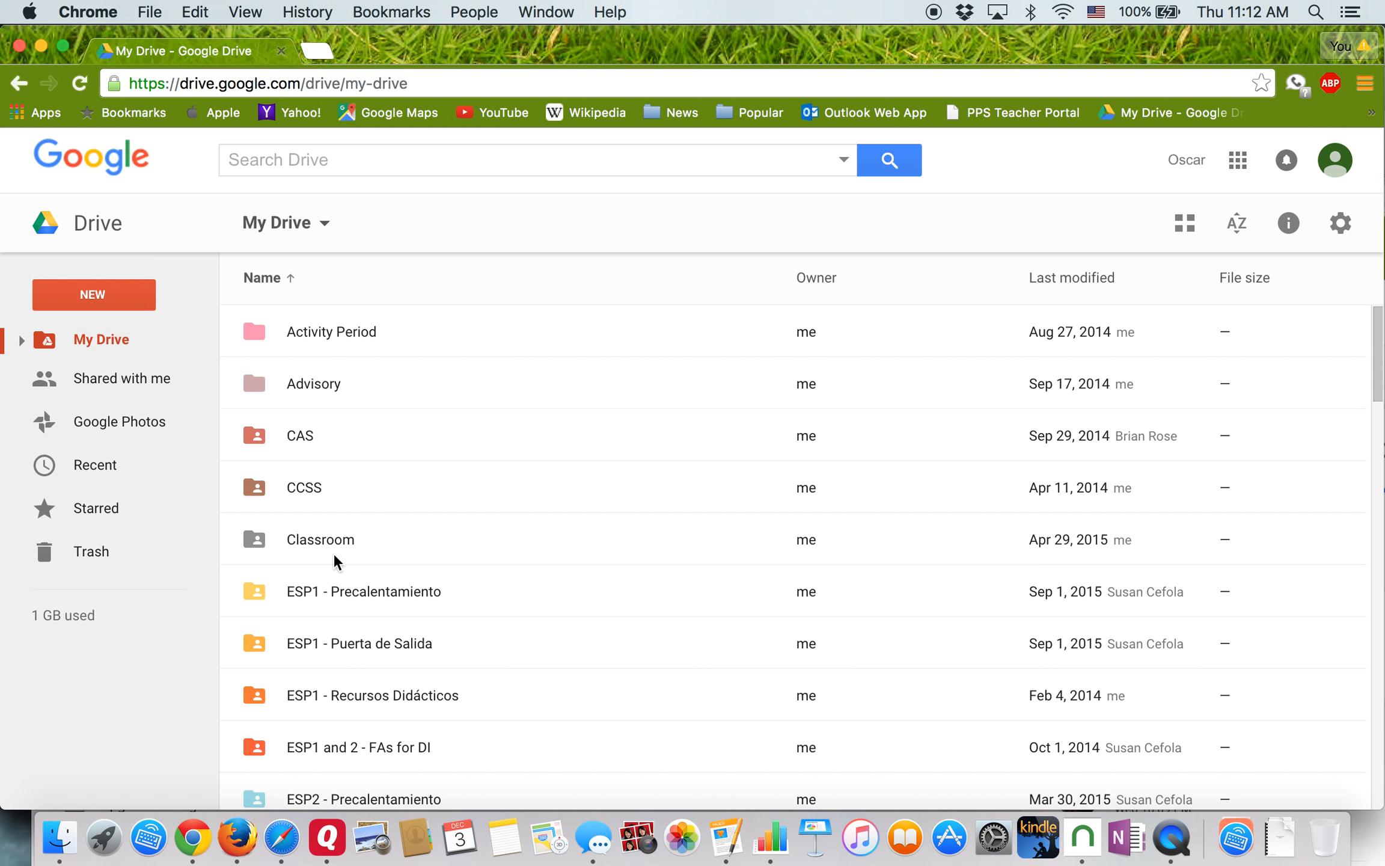
# - Look through the My Drive file list for the Oral Proficiency Checklist spreadsheets for the Distinguished and Proficient levels
pyautogui.scroll(-1, 419, 712)
pyautogui.scroll(-20, 420, 713)
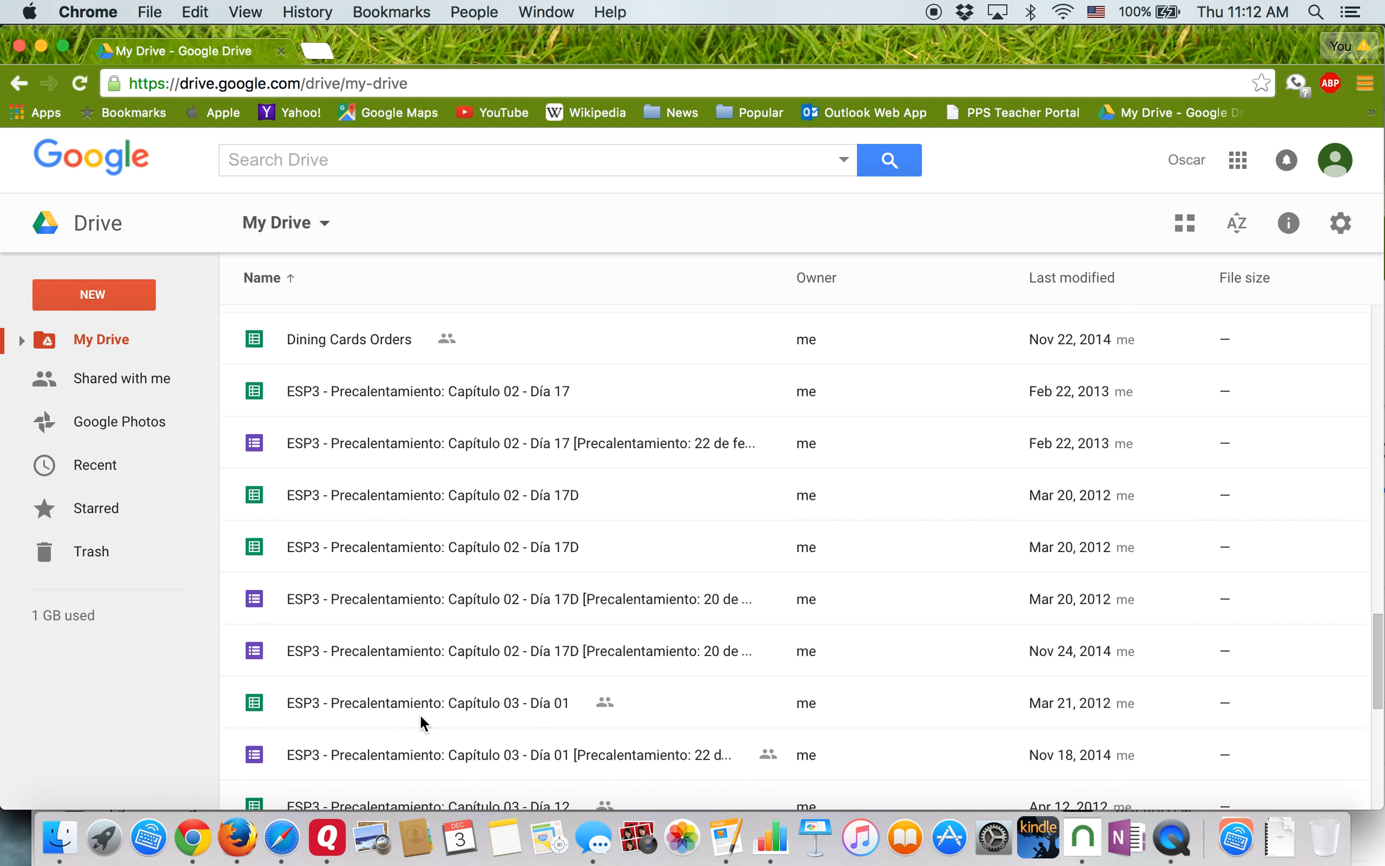
pyautogui.scroll(-15, 420, 713)
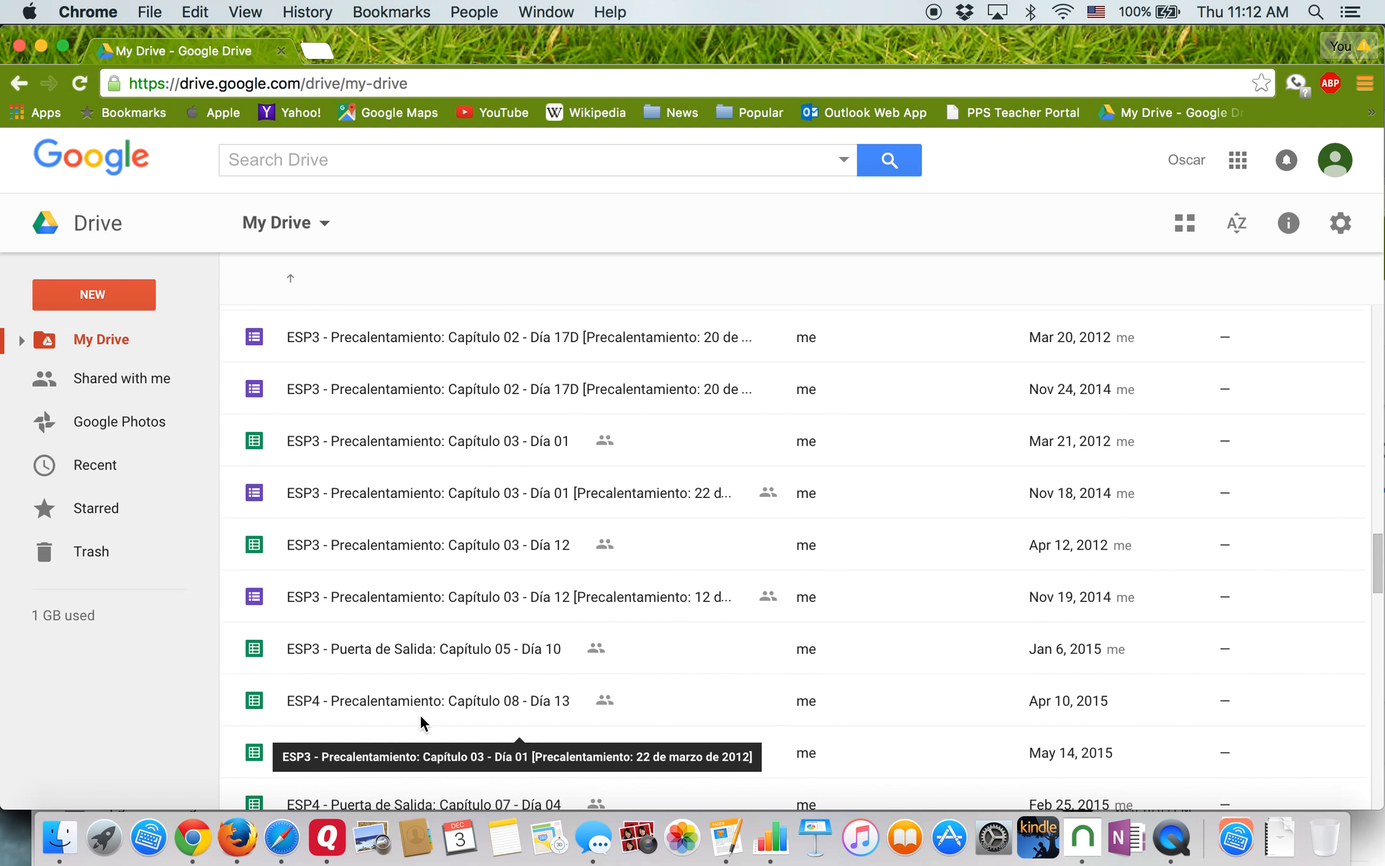
pyautogui.scroll(-6, 421, 719)
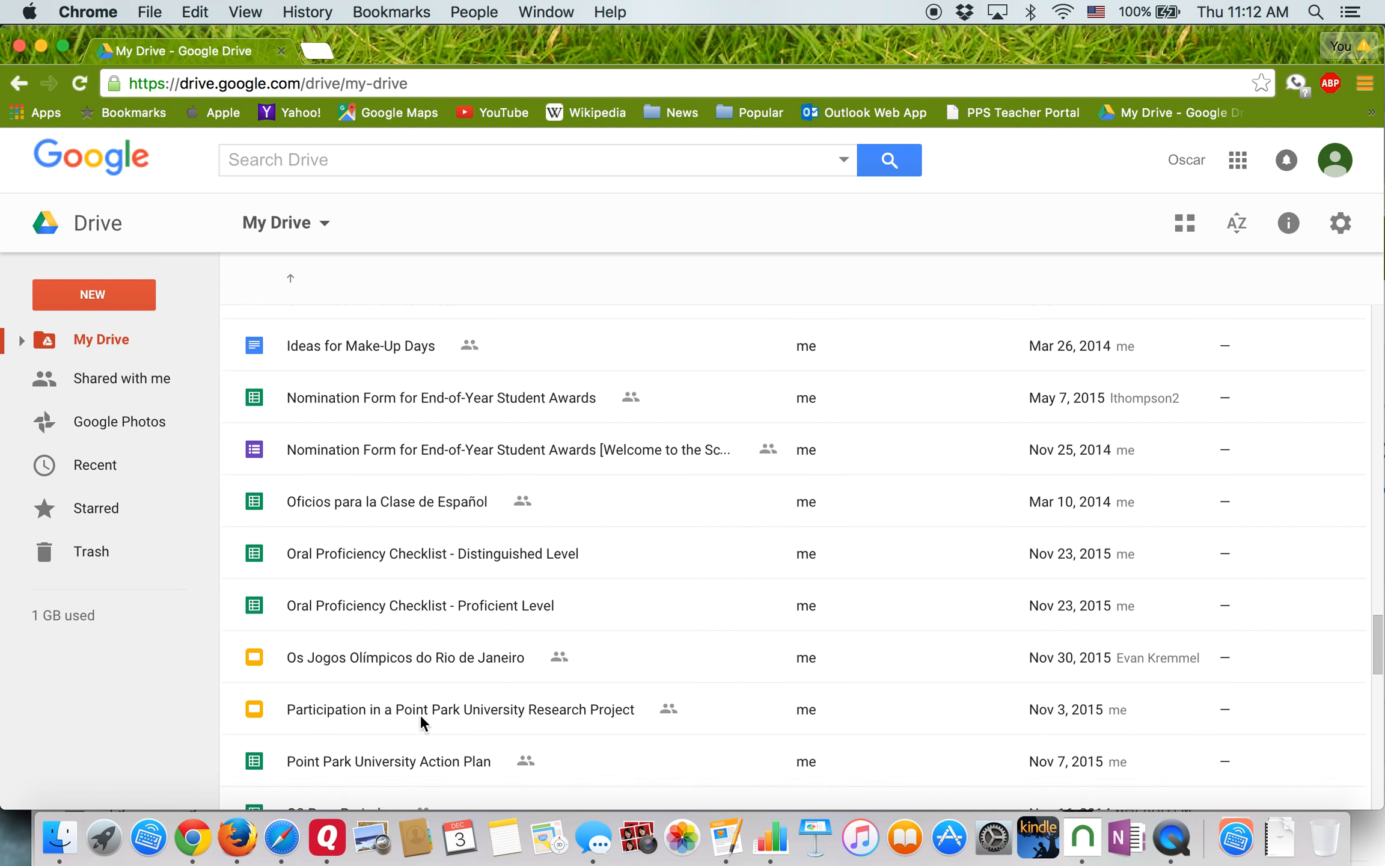
pyautogui.scroll(-3, 420, 713)
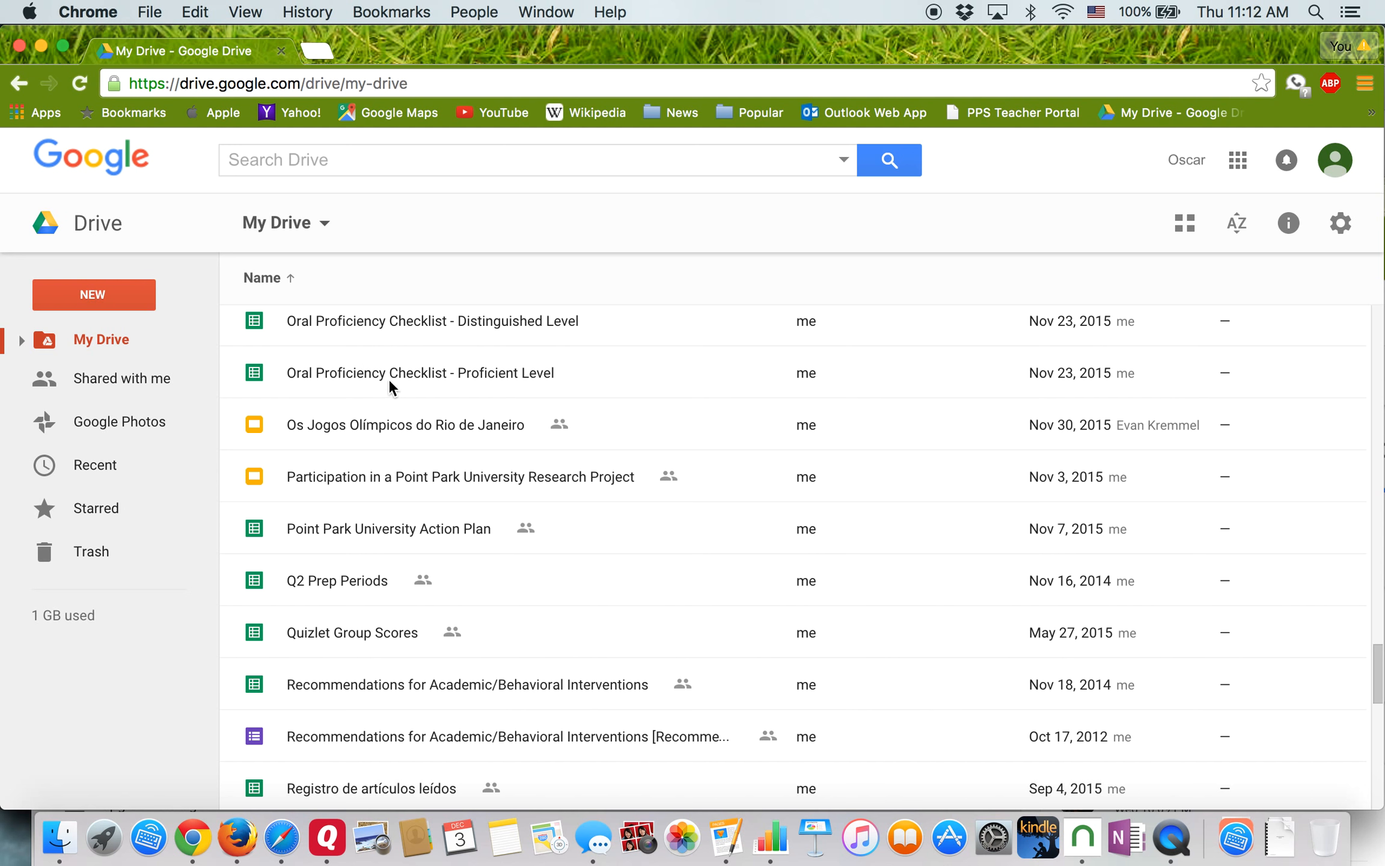
pyautogui.scroll(1, 363, 334)
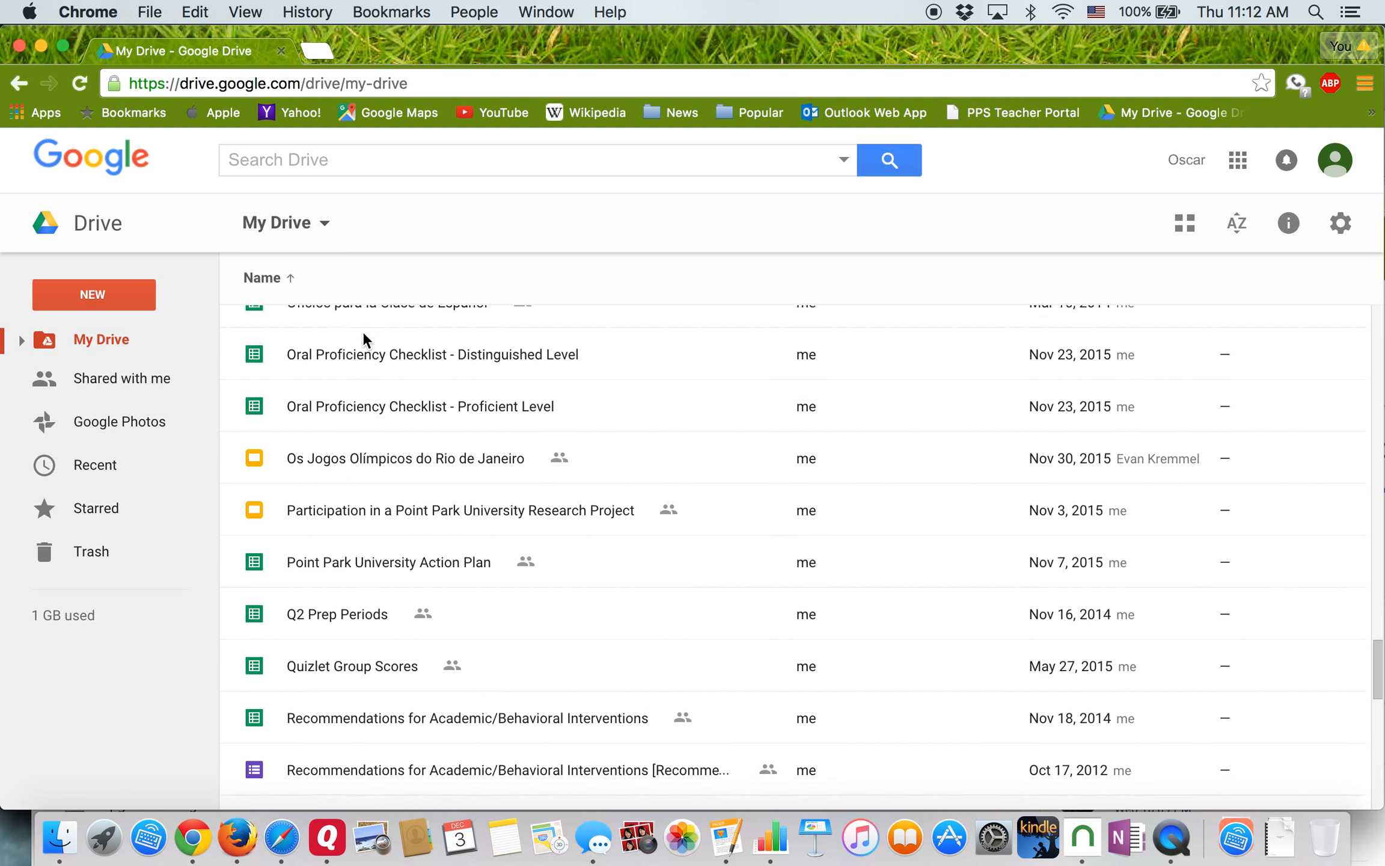
pyautogui.scroll(-2, 363, 335)
pyautogui.scroll(1, 363, 334)
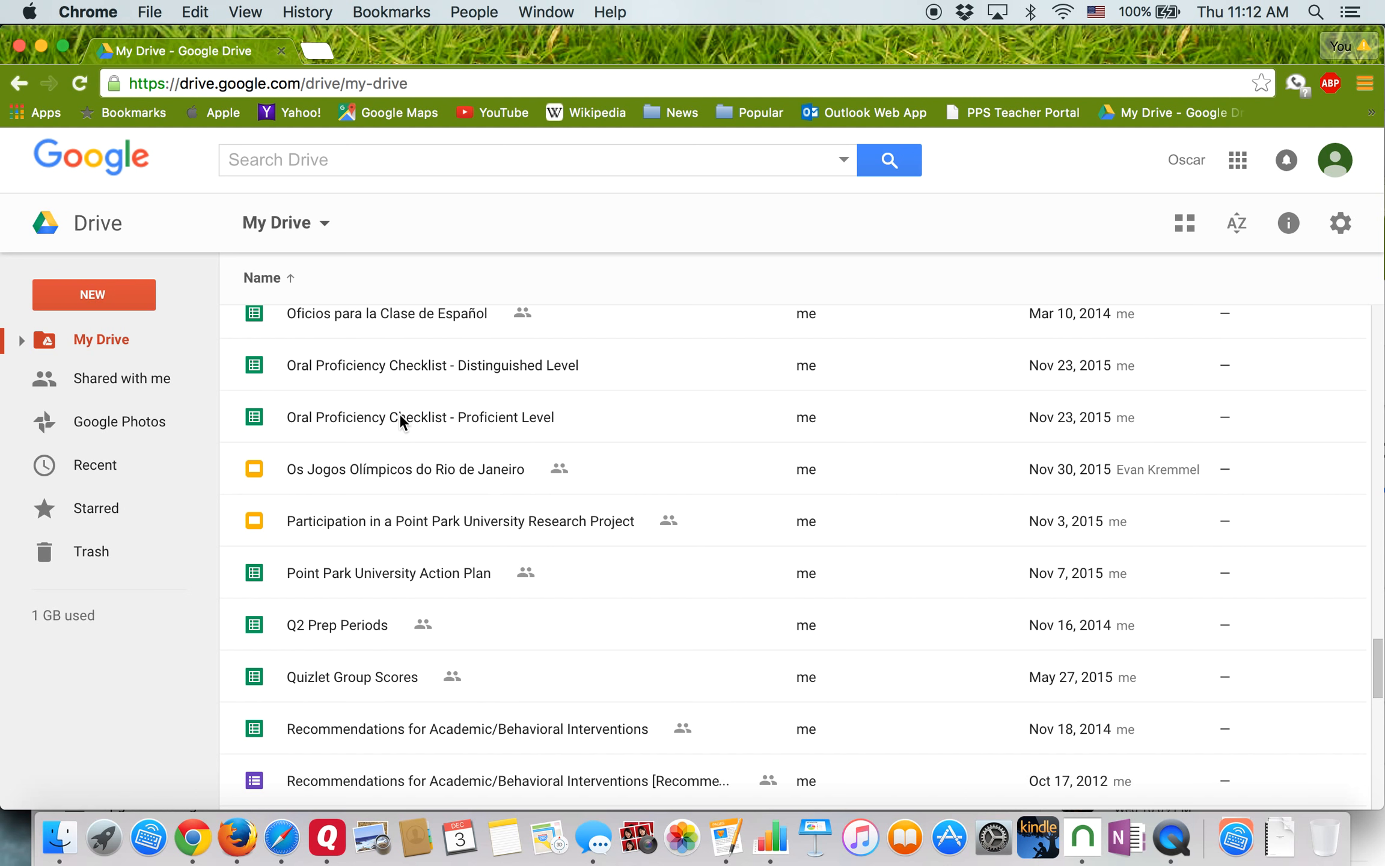
pyautogui.scroll(15, 401, 416)
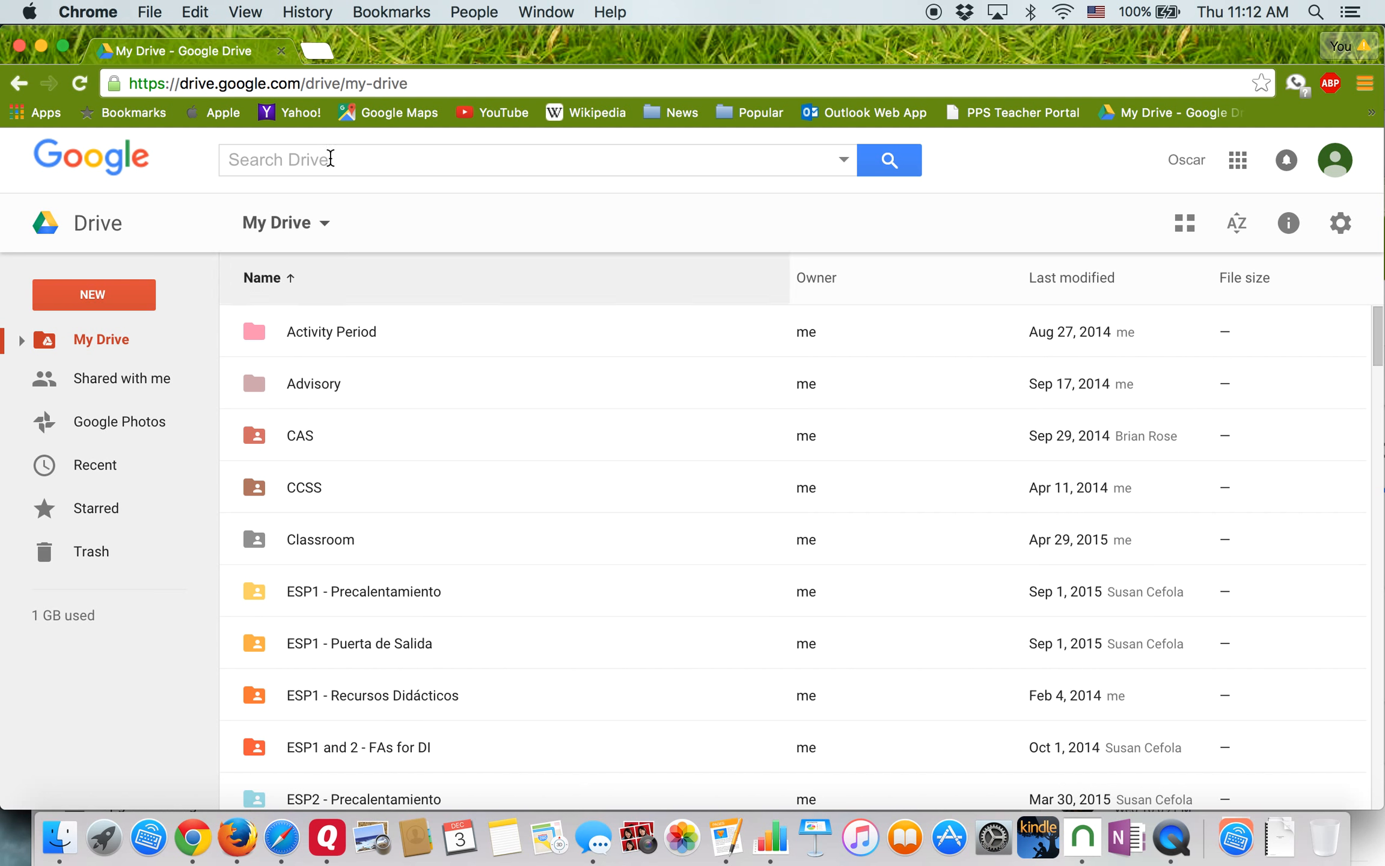
# - Open the shared Research Study folder and point out its Comprehensible Input, PLC SitComms and Oral Proficiency Checklists subfolders one after another
pyautogui.click(103, 382)
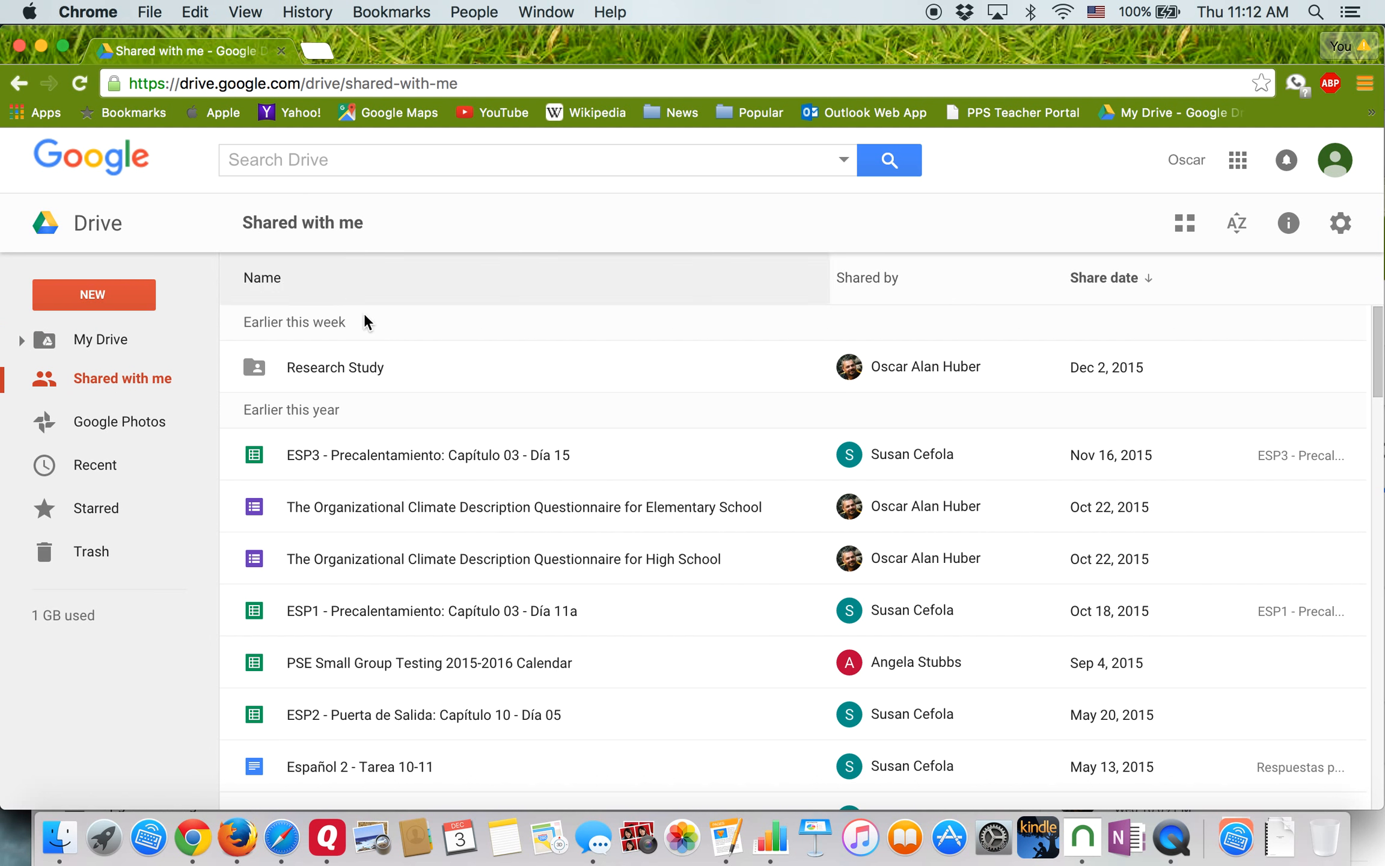
pyautogui.doubleClick(341, 366)
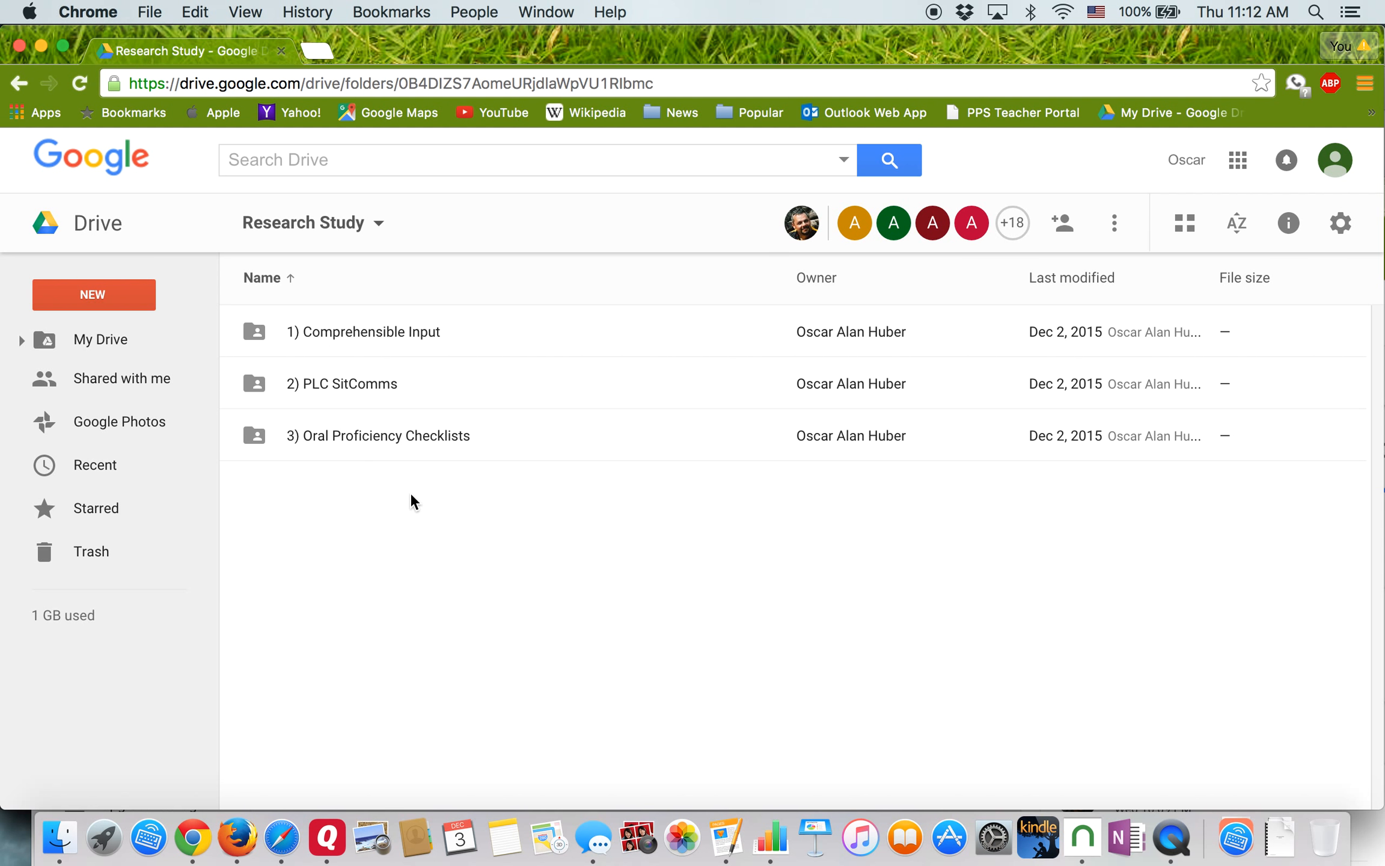
pyautogui.click(373, 342)
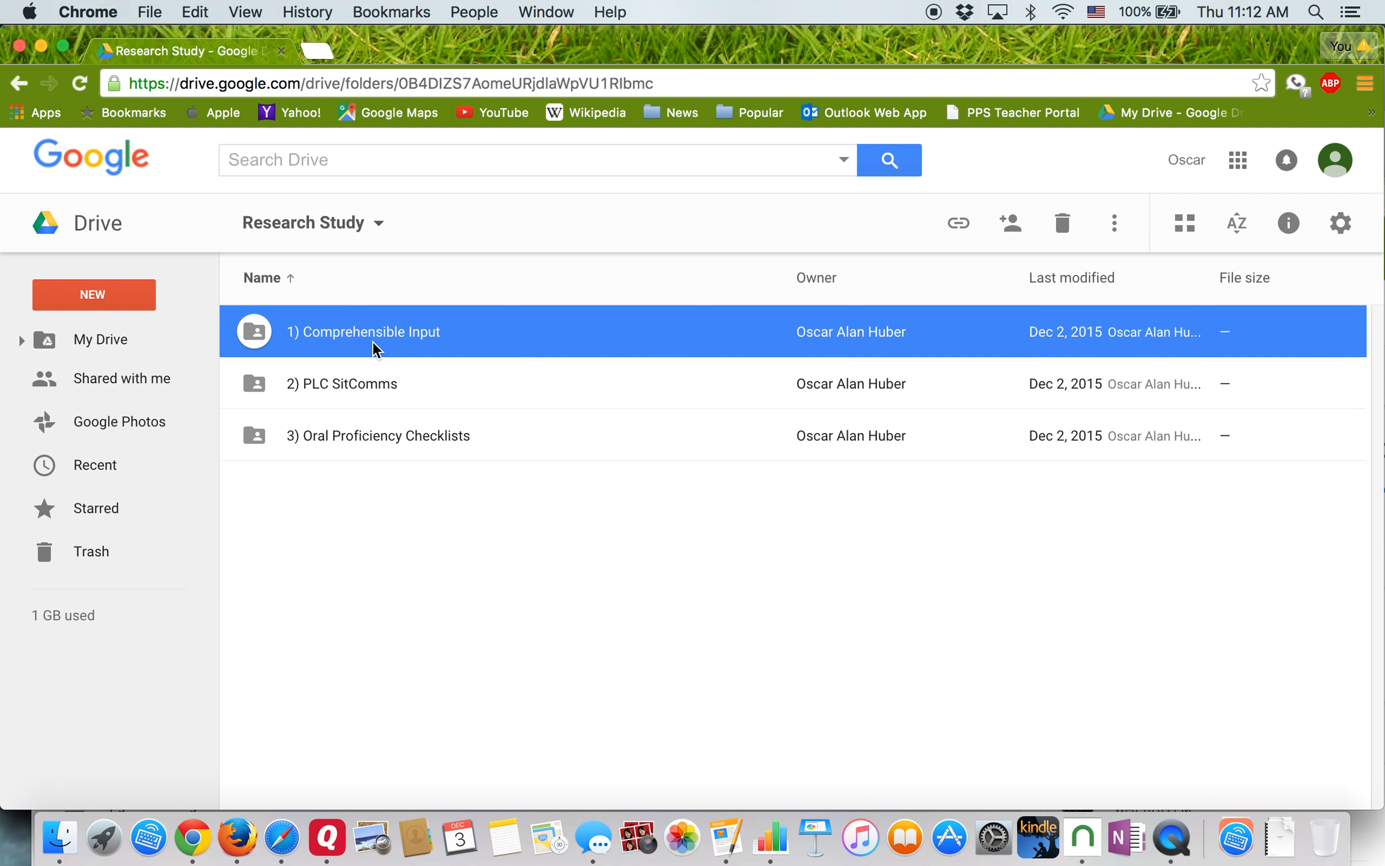
pyautogui.click(352, 394)
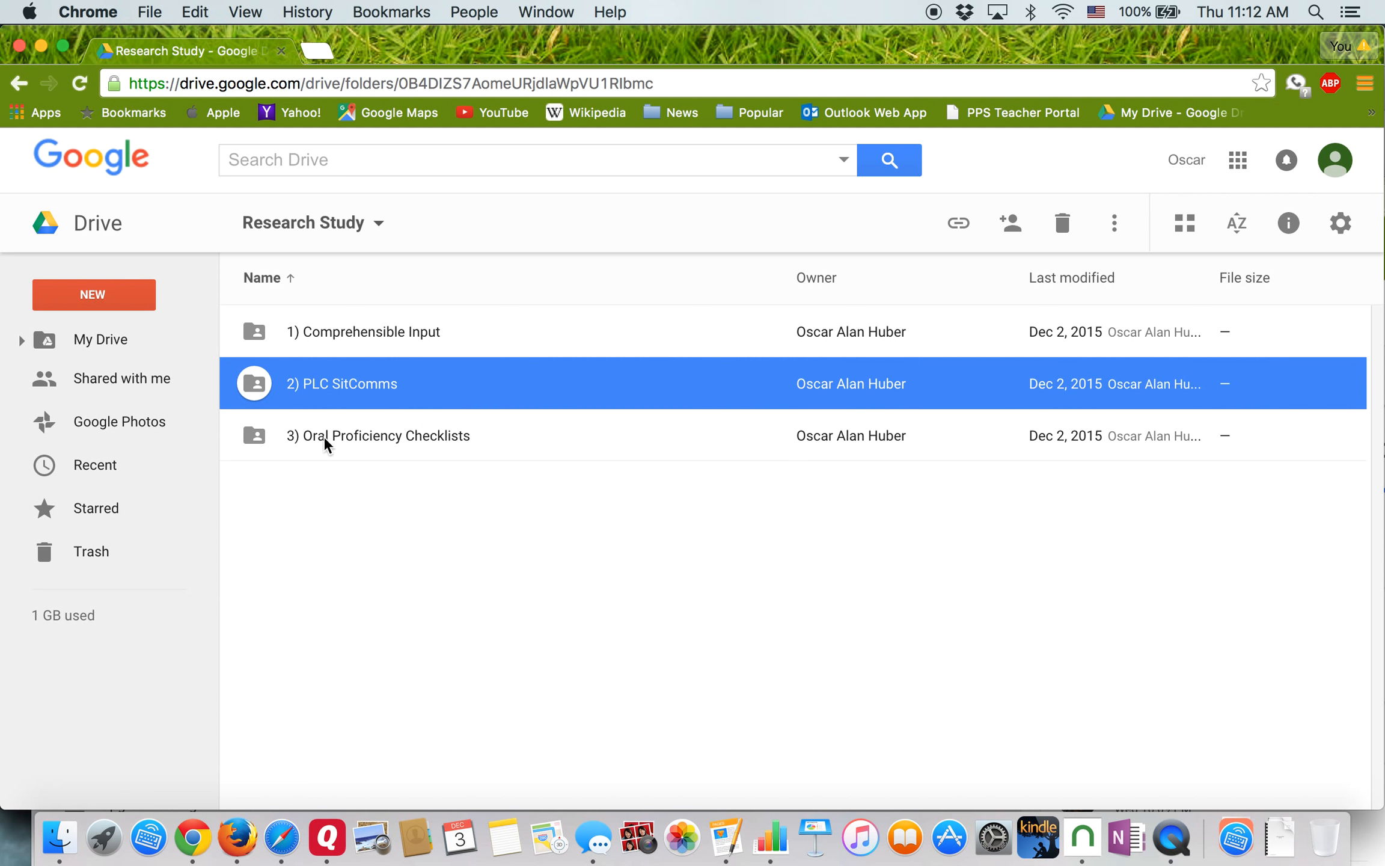
pyautogui.click(350, 445)
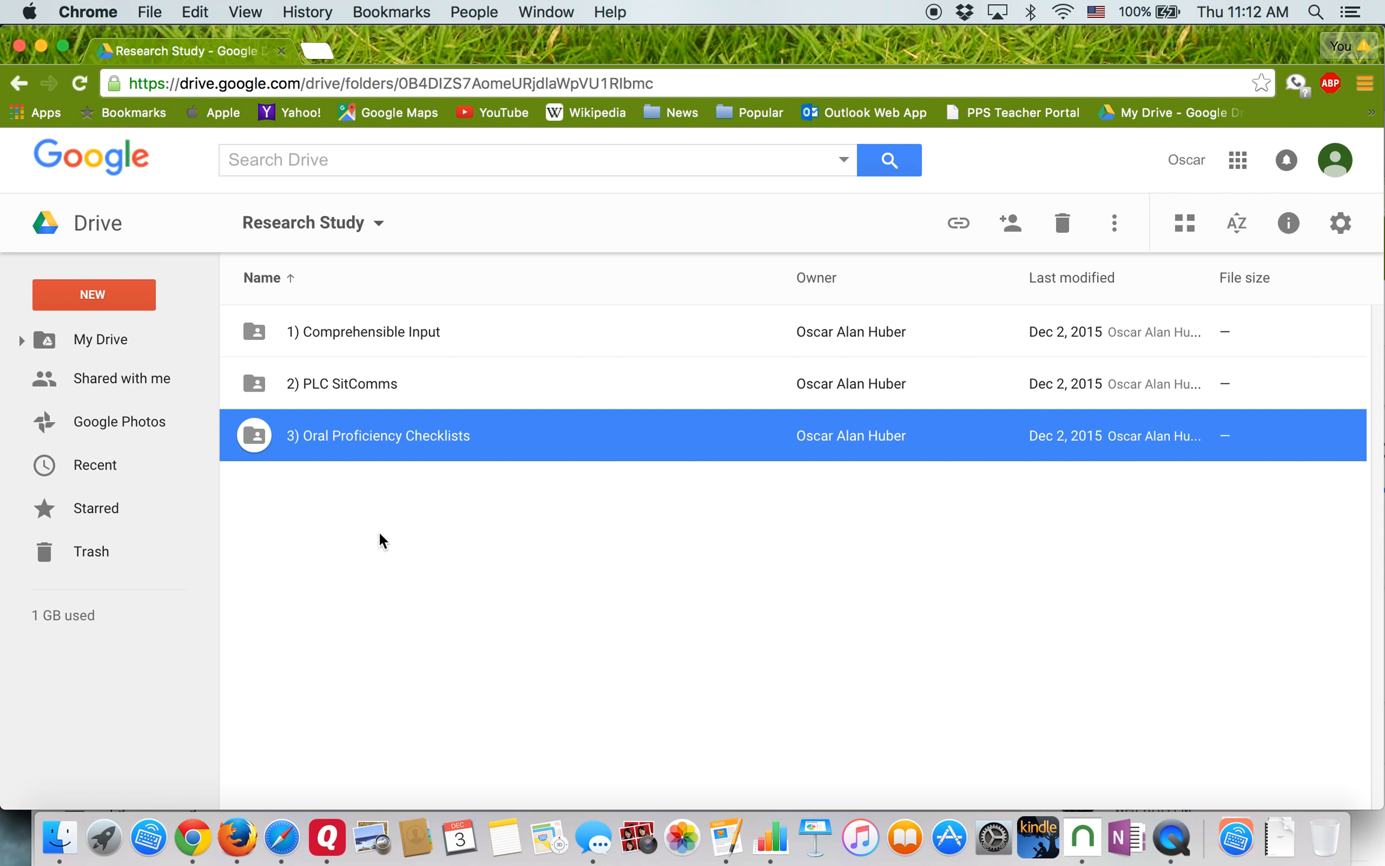